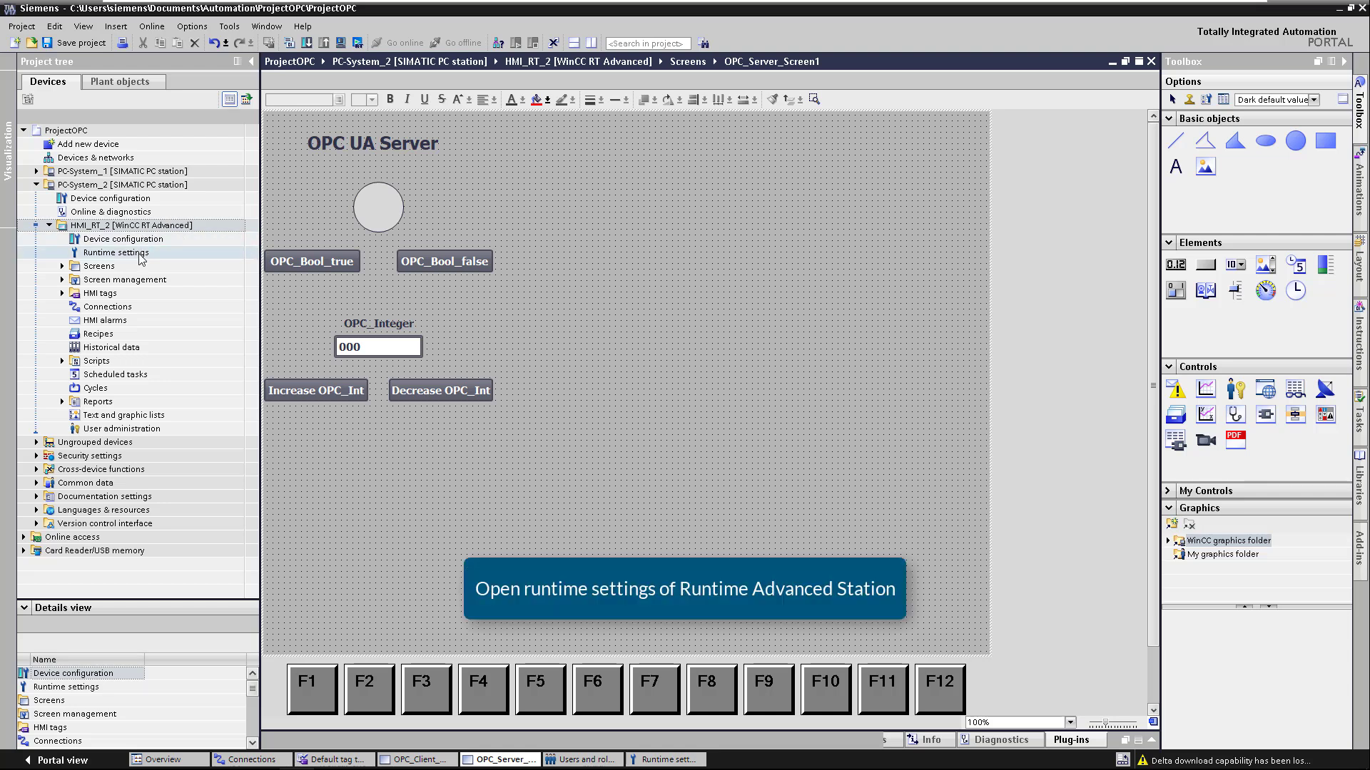
In HMI_RT_2's runtime settings, enable operation as OPC server using the OPC Unified Architecture Server option.
double_click(115, 253)
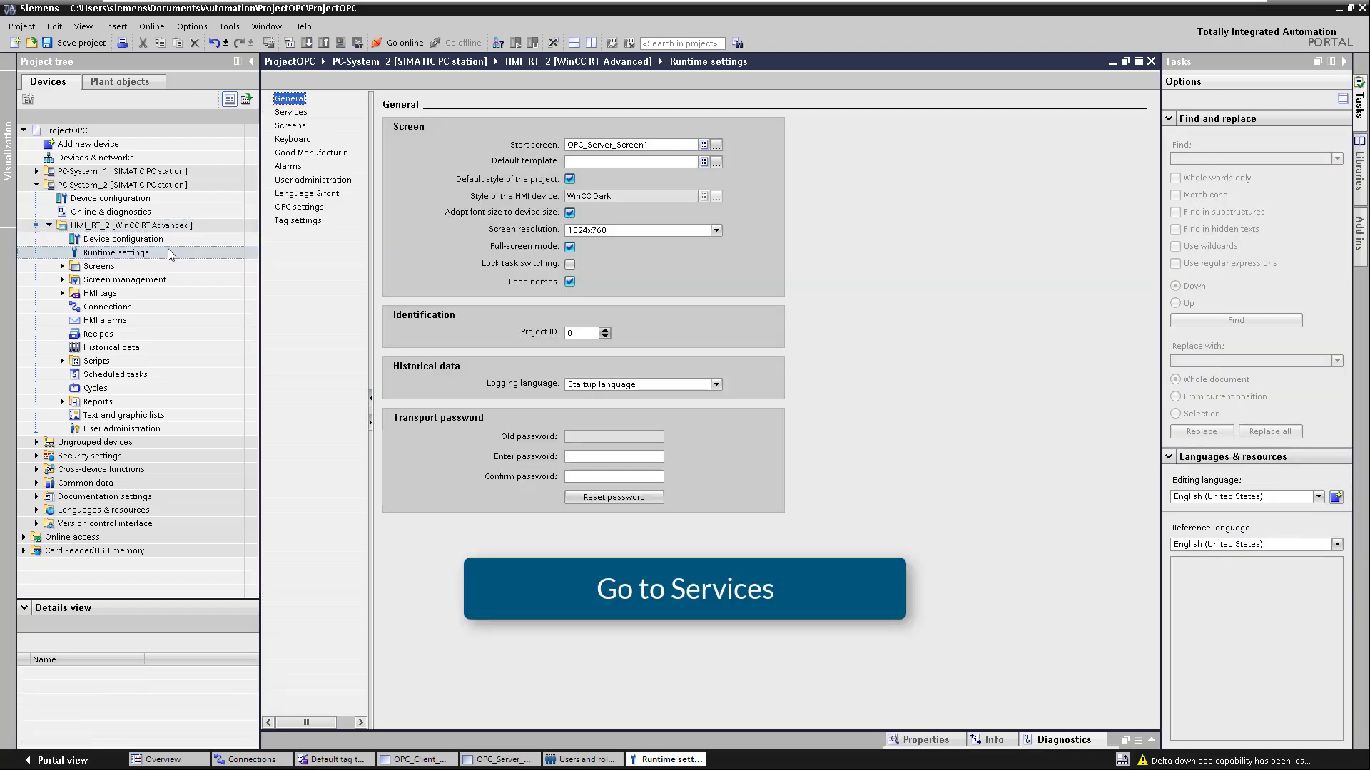
left_click(293, 113)
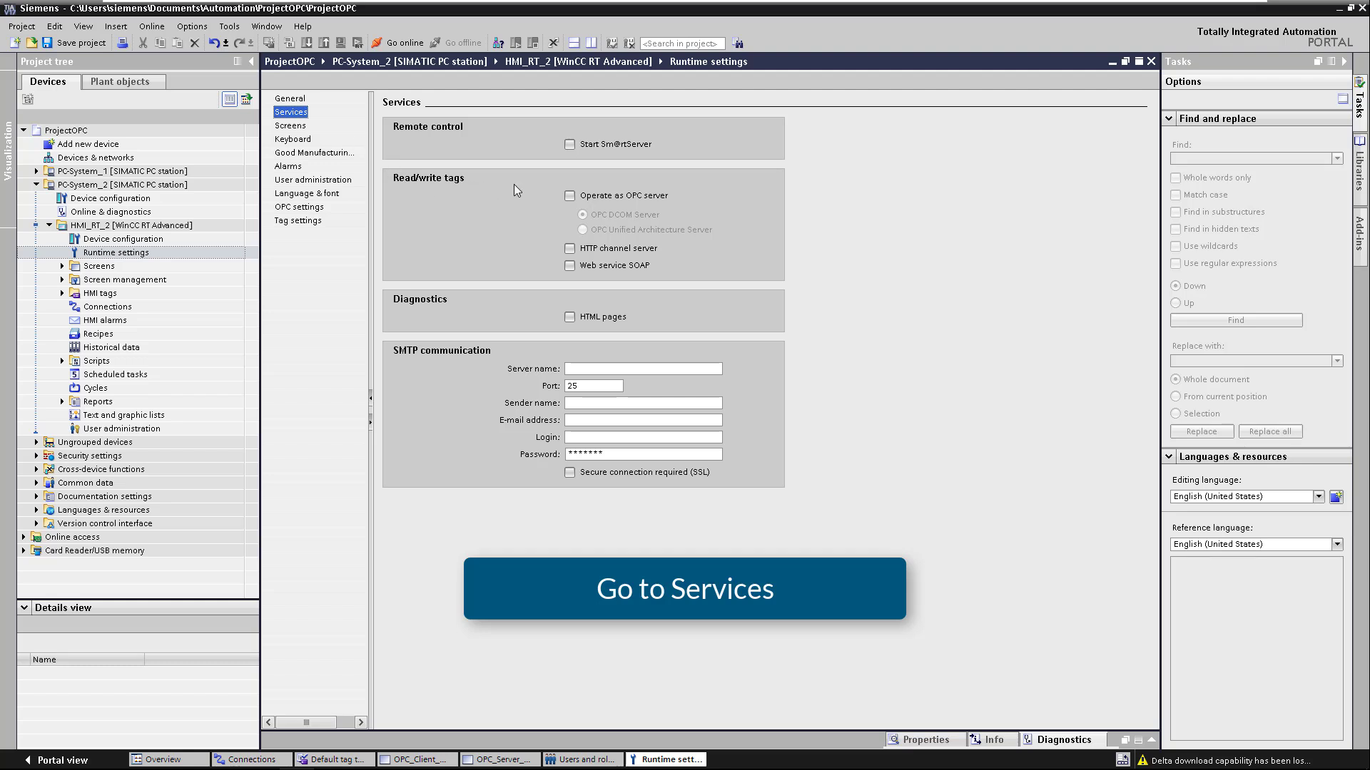
left_click(570, 196)
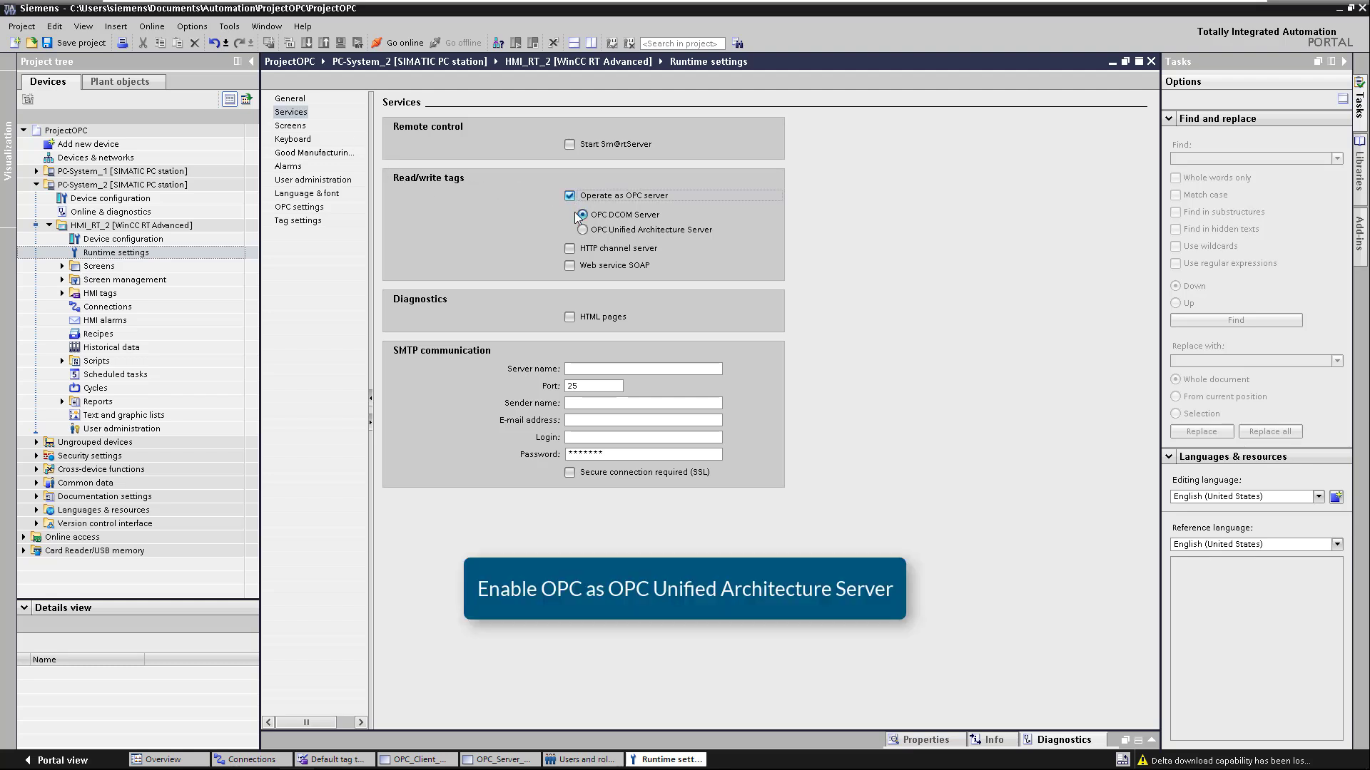
left_click(582, 231)
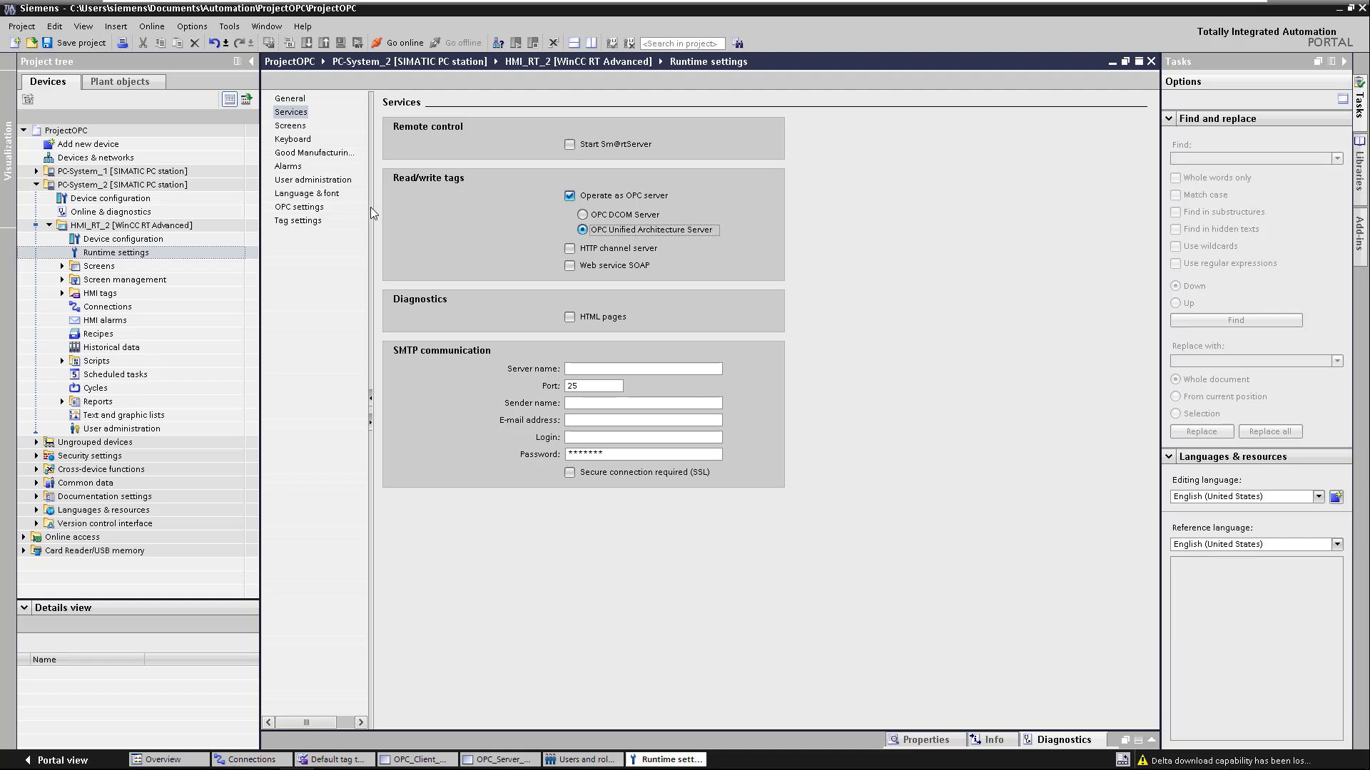
Copy the port number from HMI_RT_2's OPC settings and disable the None security policy.
left_click(312, 209)
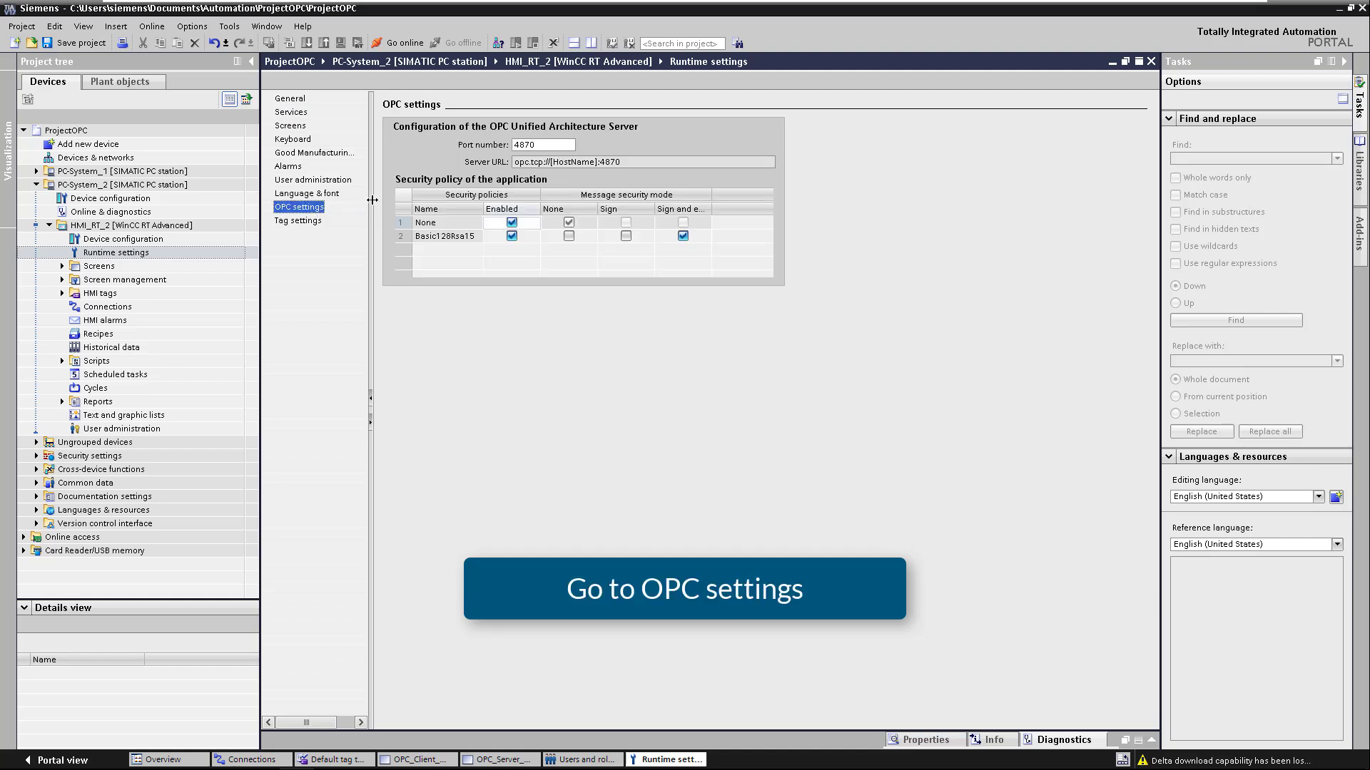
left_click(528, 146)
double_click(527, 145)
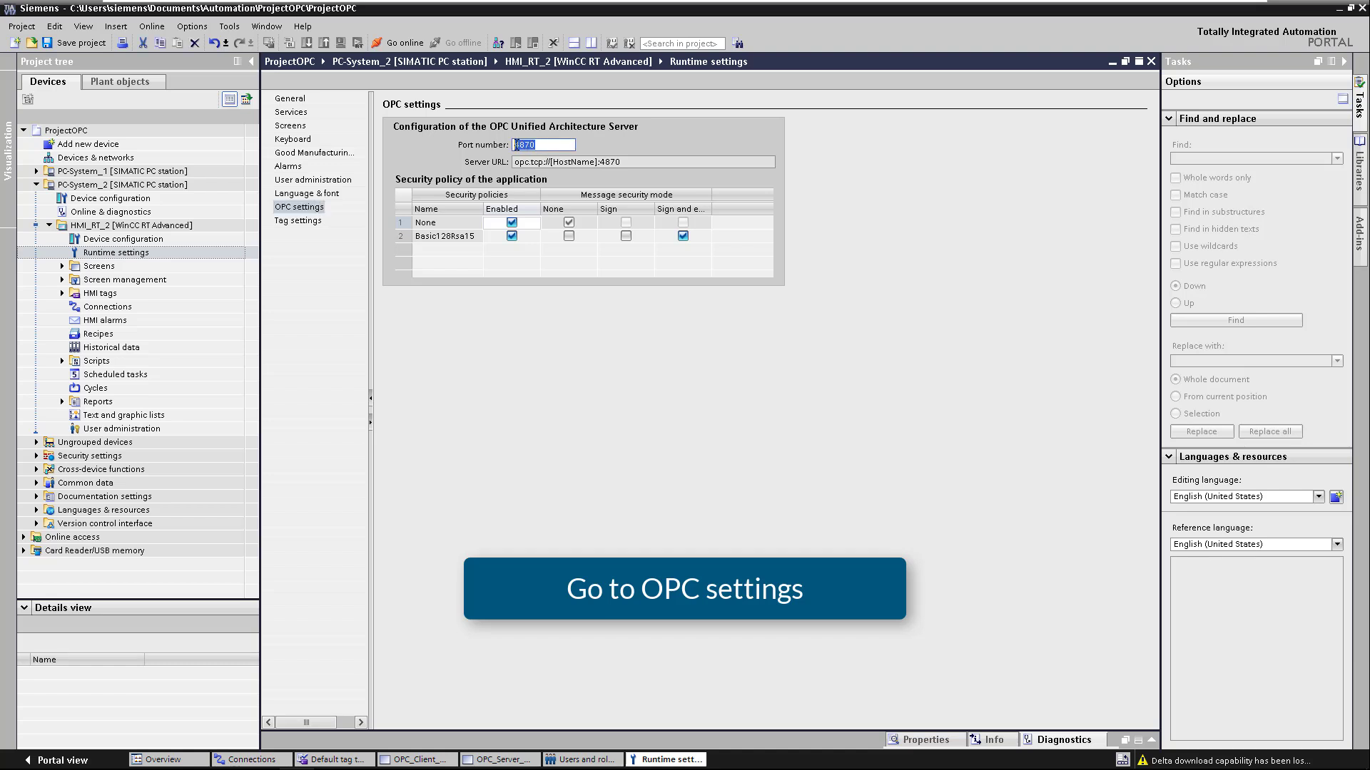
right_click(523, 144)
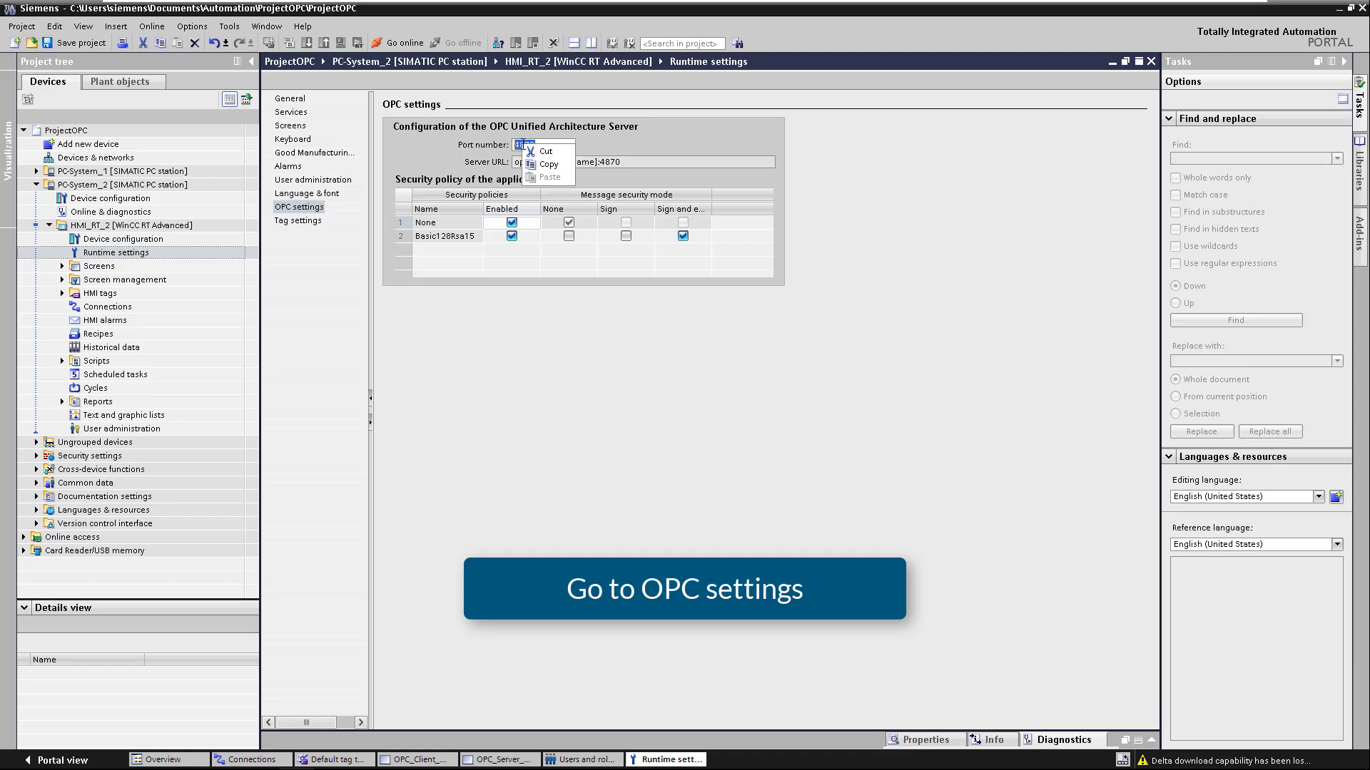
left_click(537, 165)
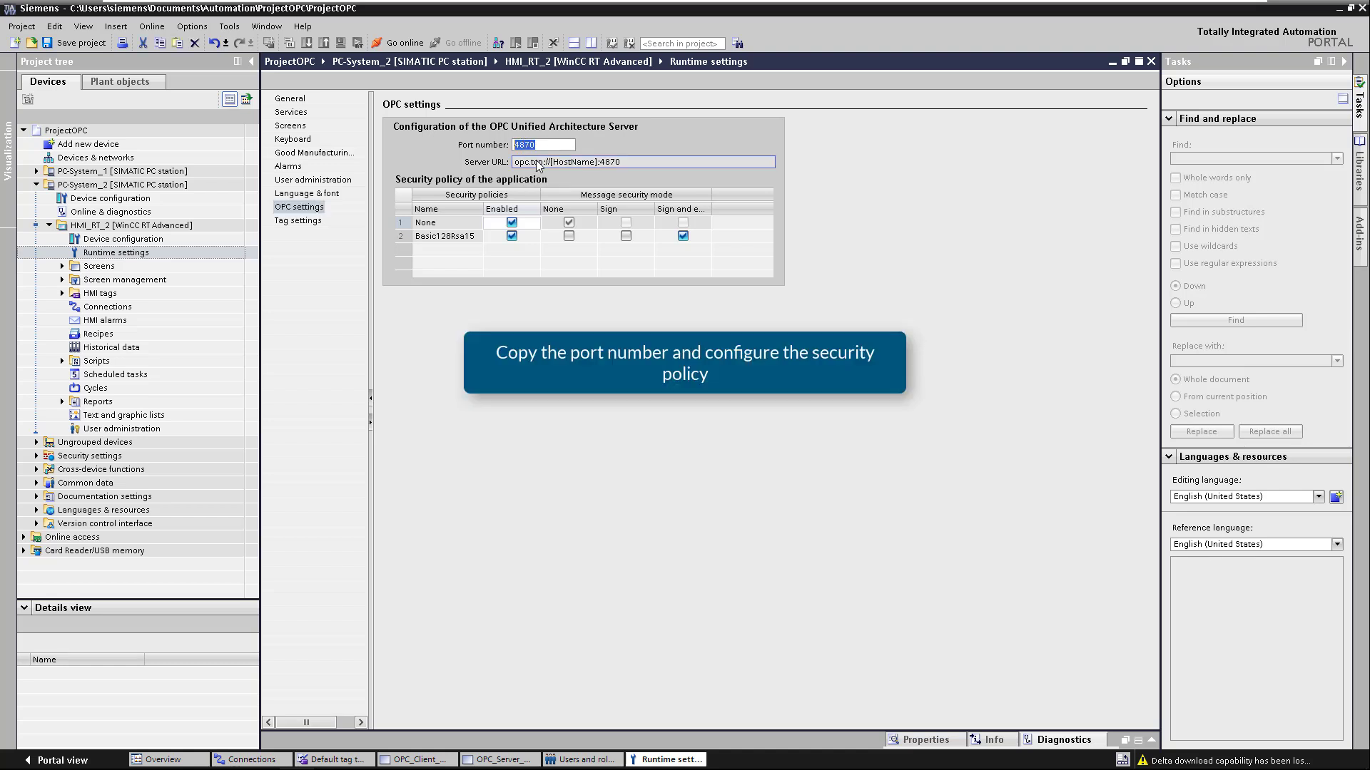
left_click(513, 224)
left_click(513, 223)
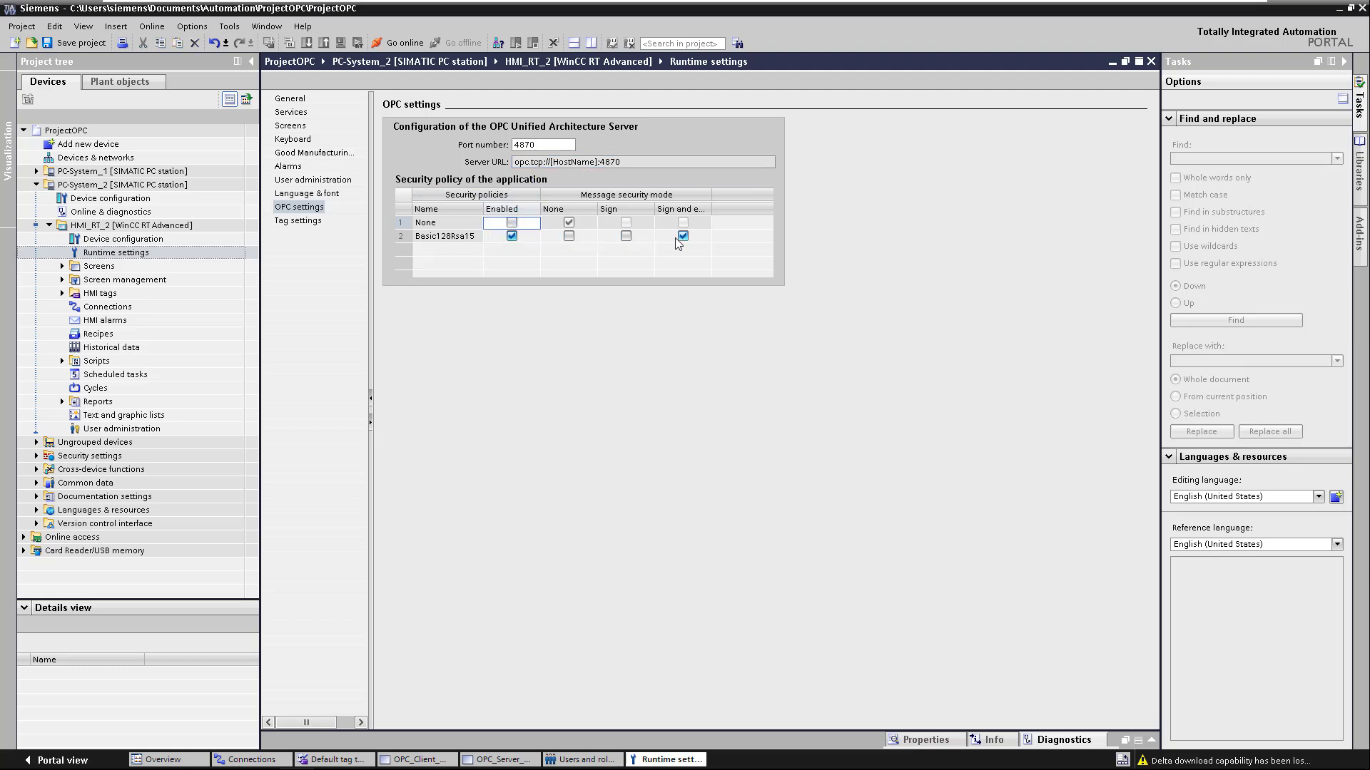
Add a new connection to HMI_RT_1 of PC-System_1 and set its communication driver to OPC UA.
left_click(36, 184)
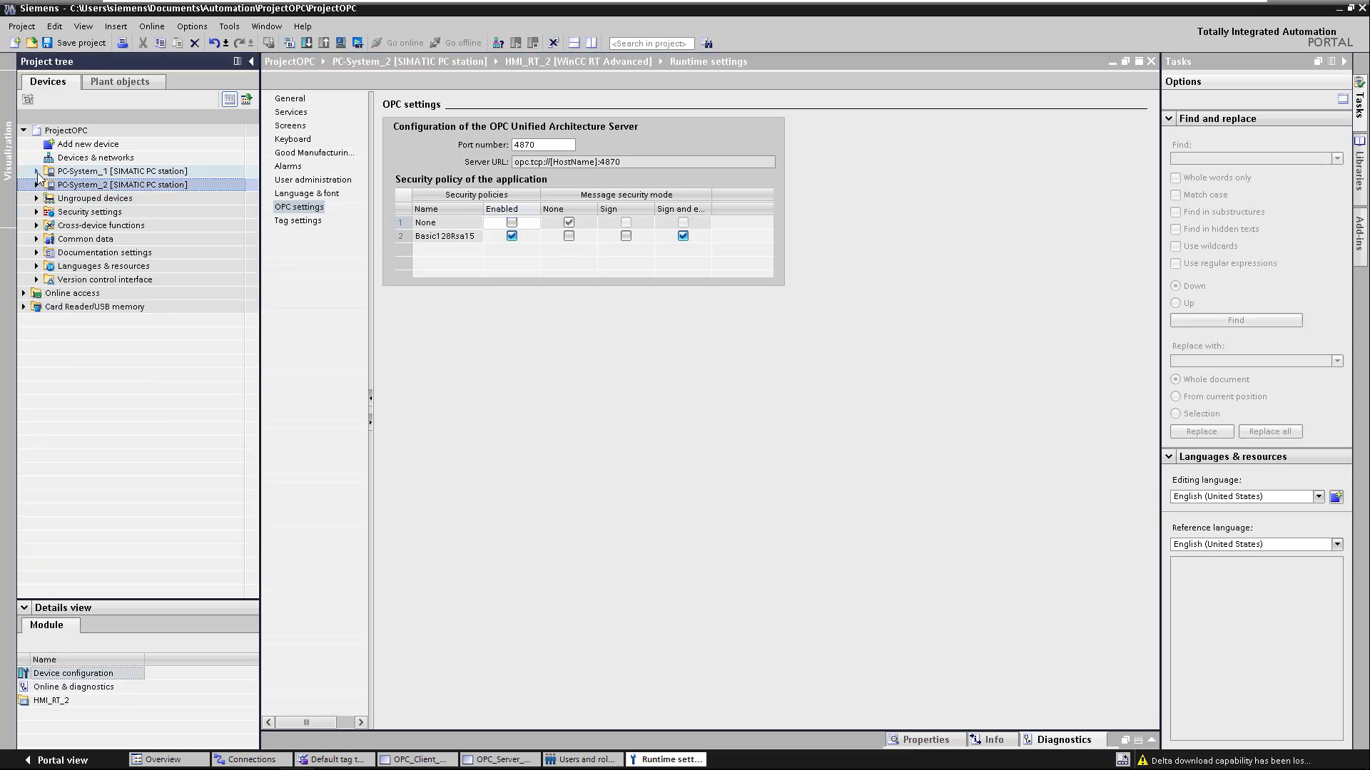
left_click(36, 171)
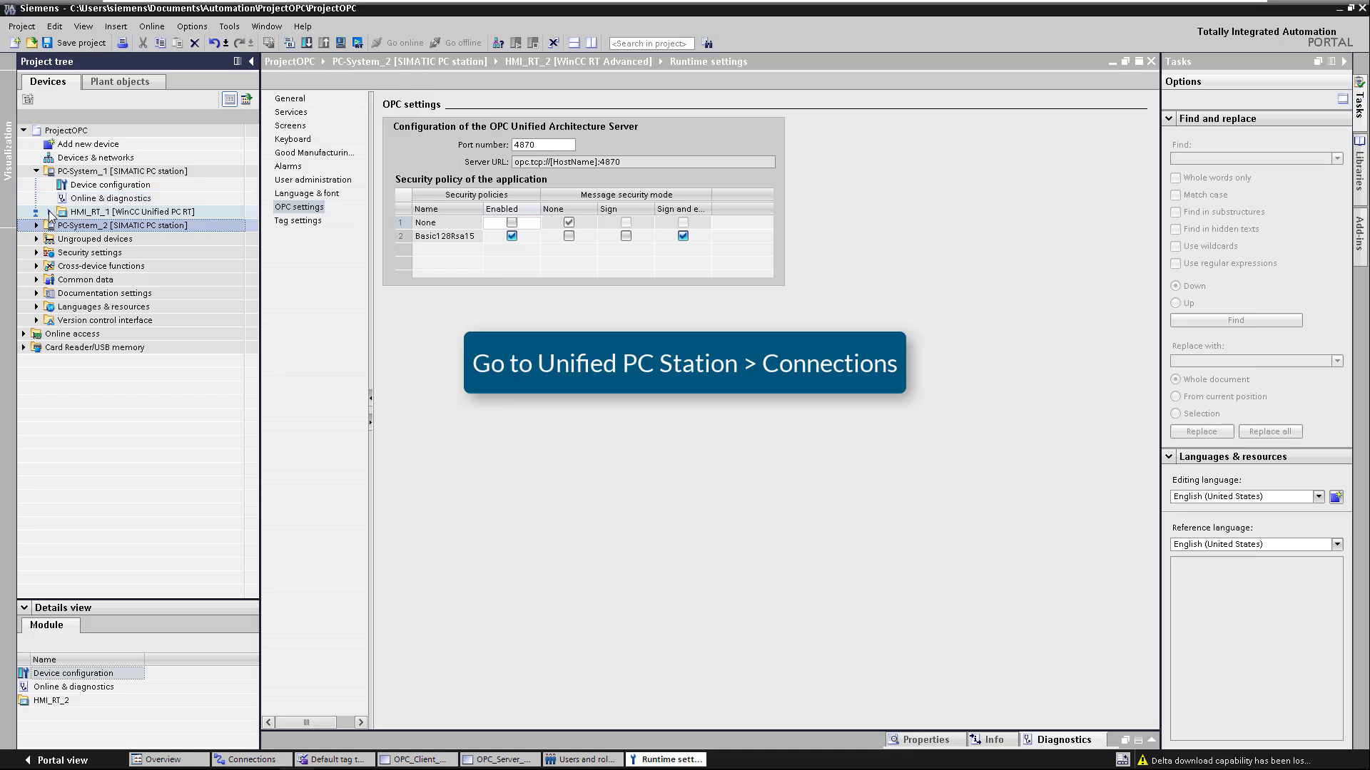
left_click(50, 212)
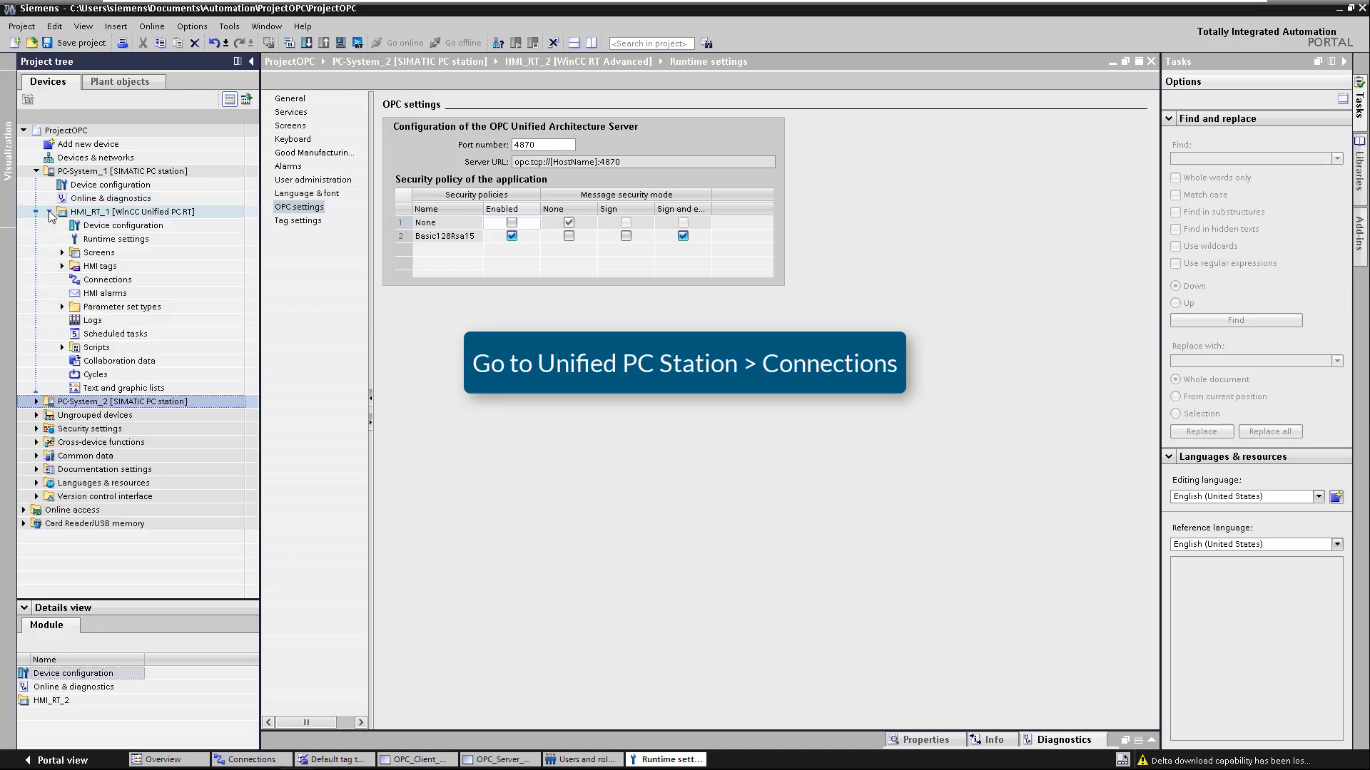
double_click(93, 280)
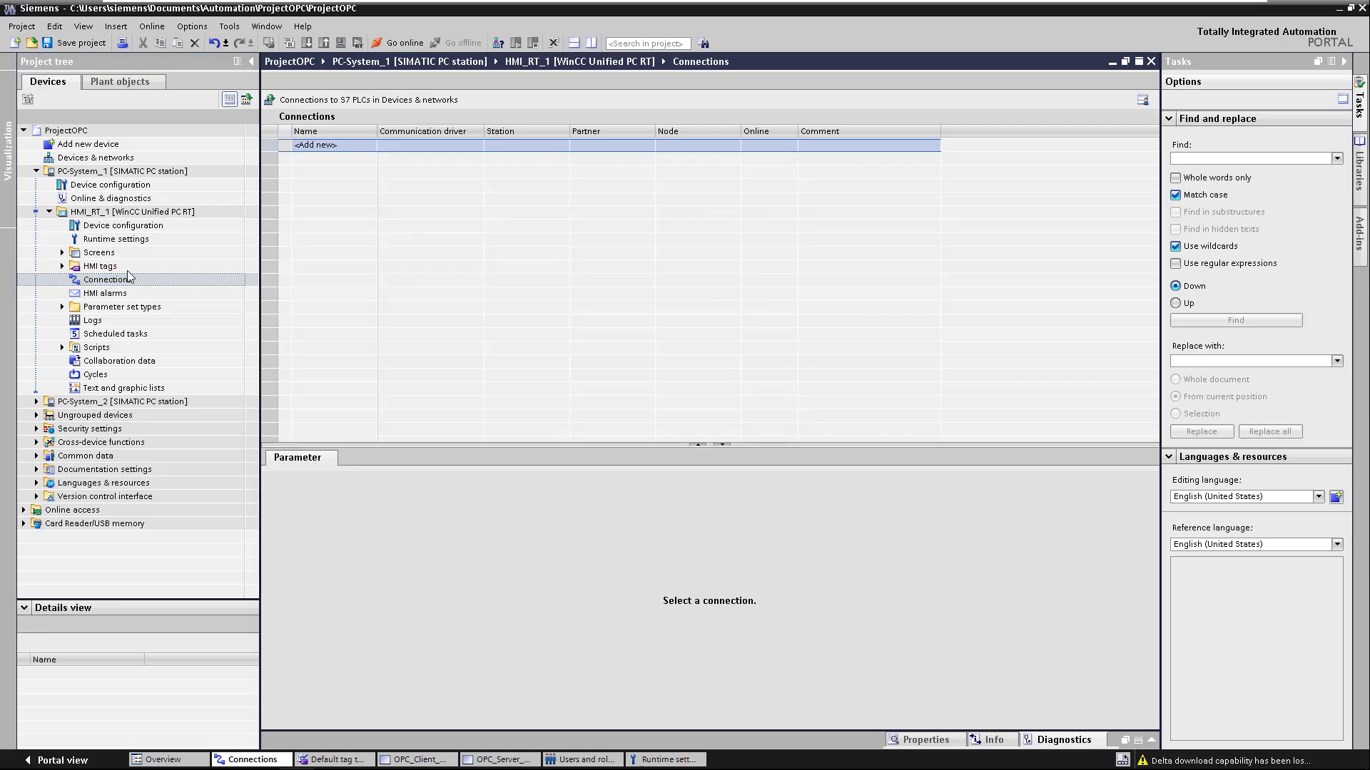
left_click(312, 148)
double_click(312, 146)
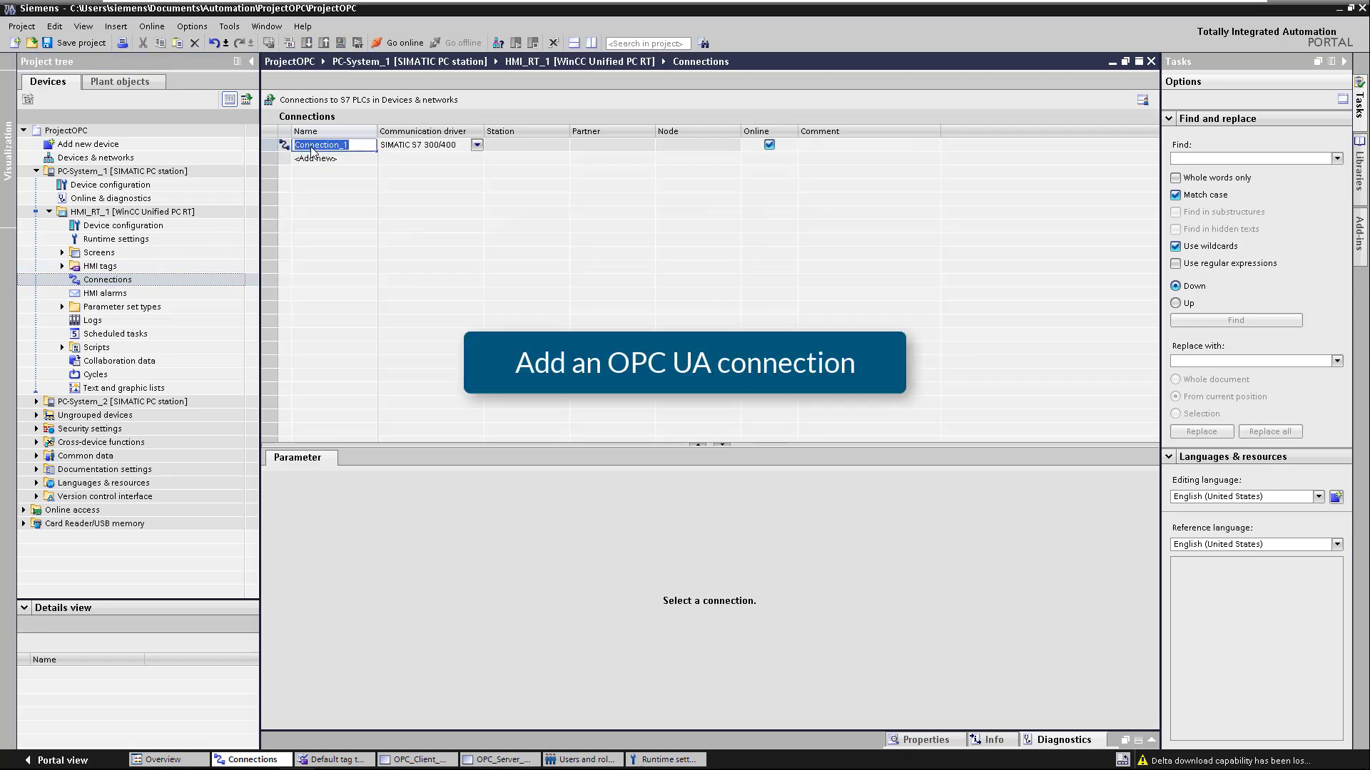
left_click(476, 146)
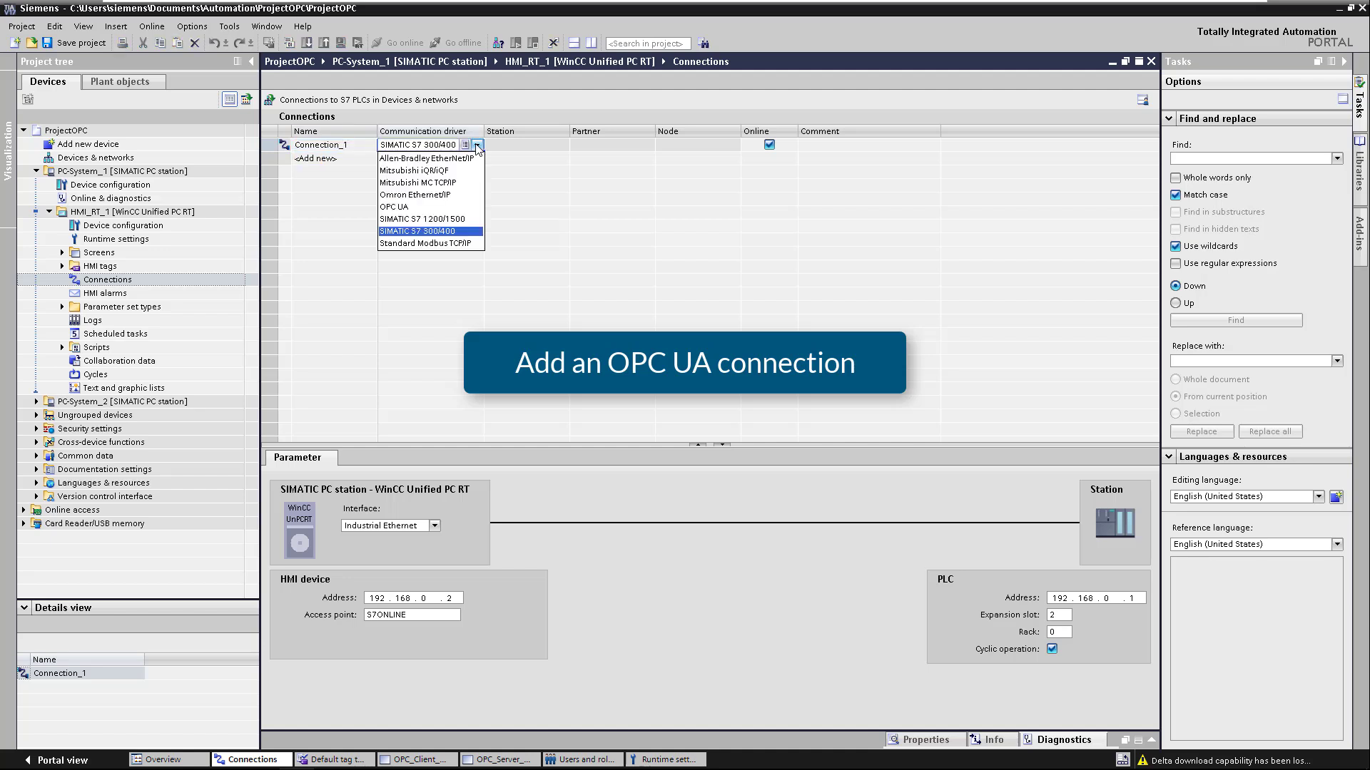
left_click(407, 208)
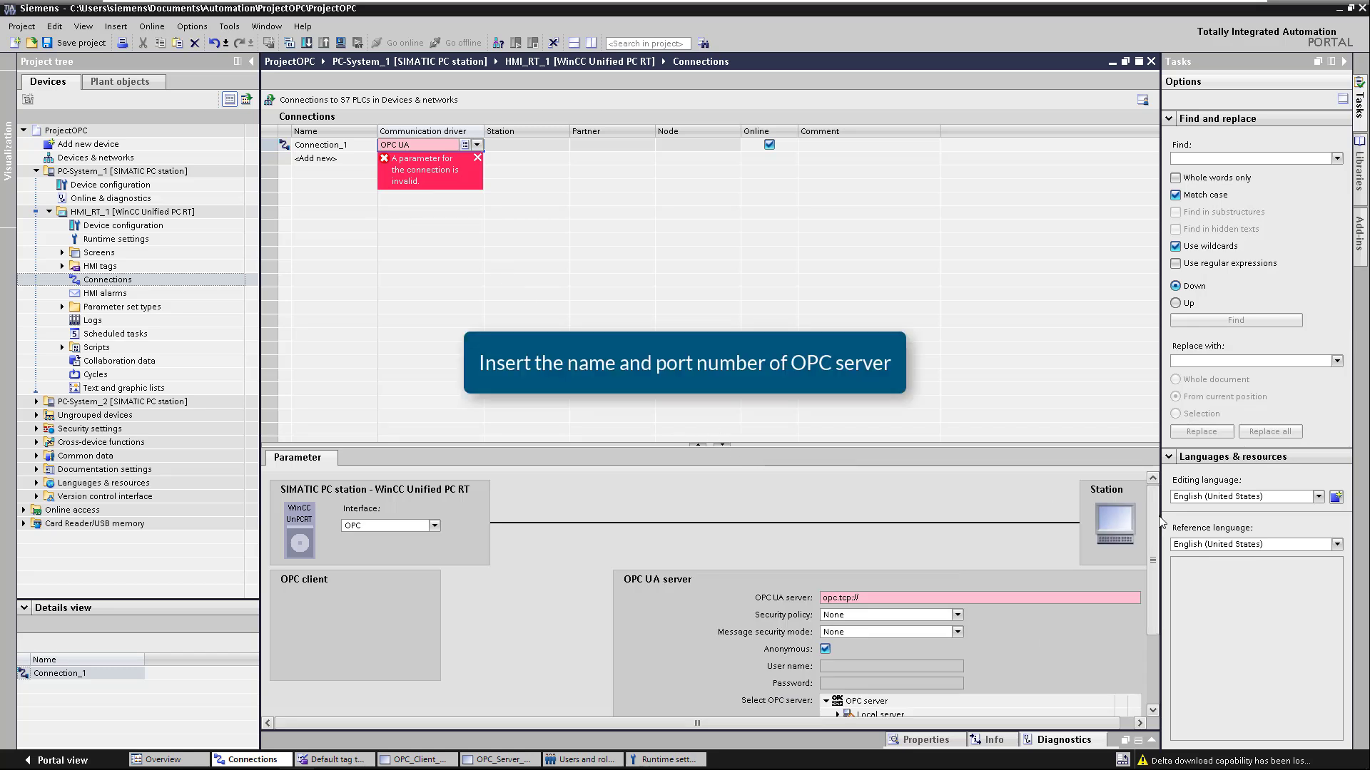
Set the connection's OPC UA server address to opc.tcp://WINCCUNIFIED:4870 and its security policy to Basic128Rsa15.
left_click_drag(1152, 531, 1152, 582)
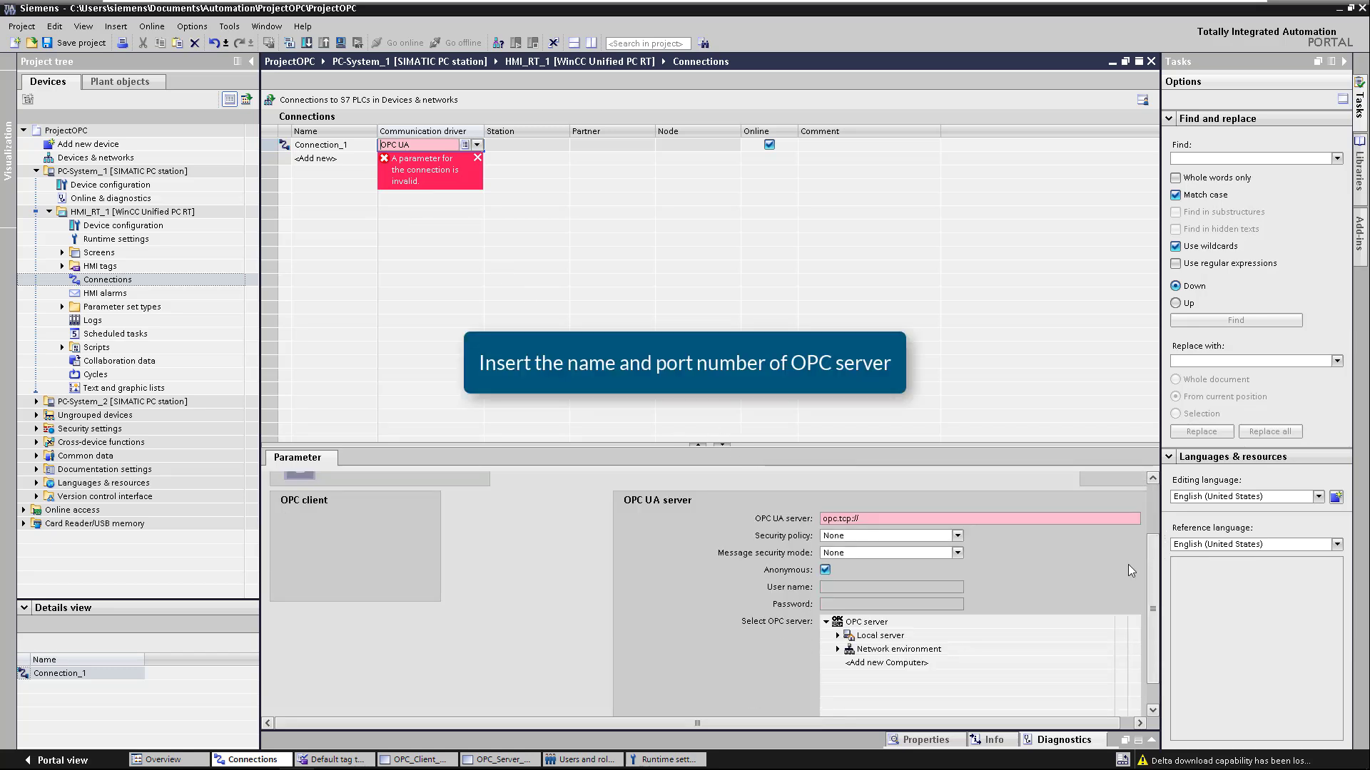
left_click(871, 518)
type("W")
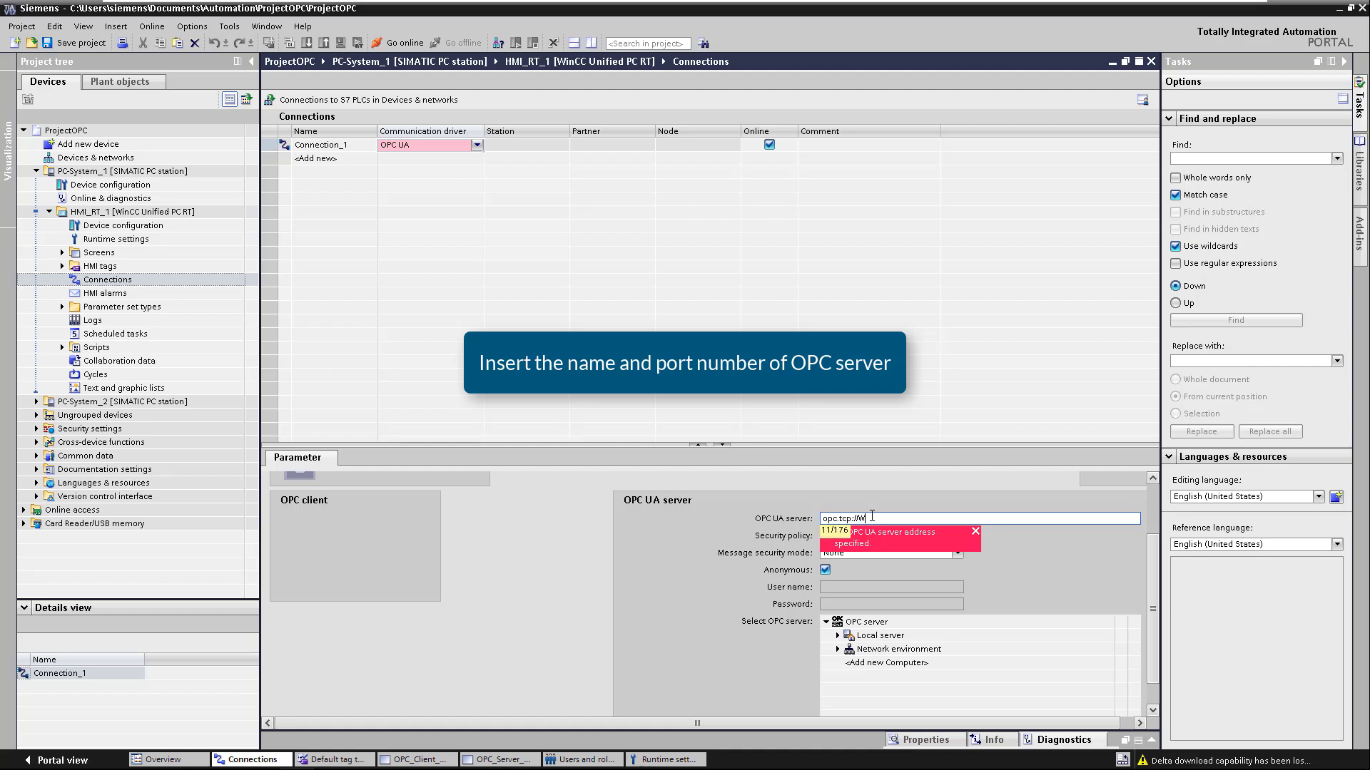
type("INCCUNIFIED:")
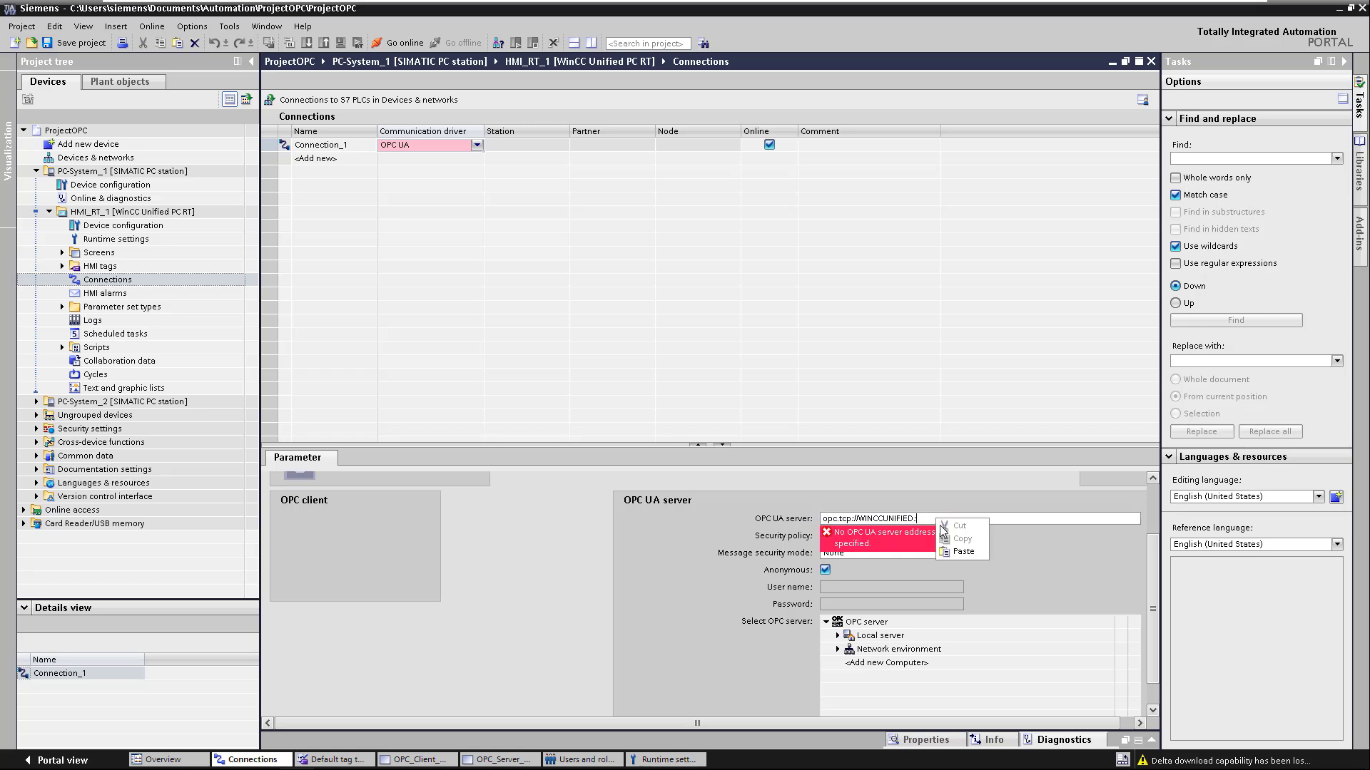
type("4870")
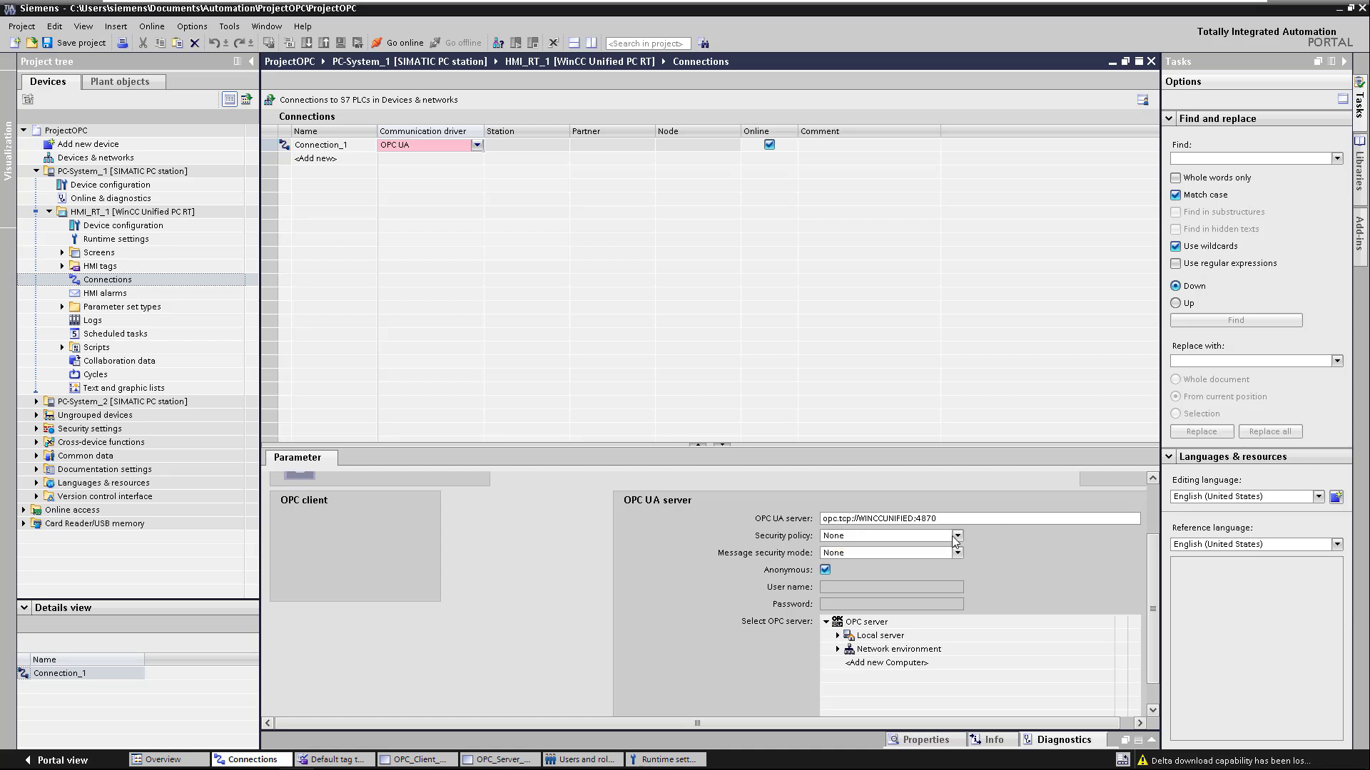
left_click(957, 536)
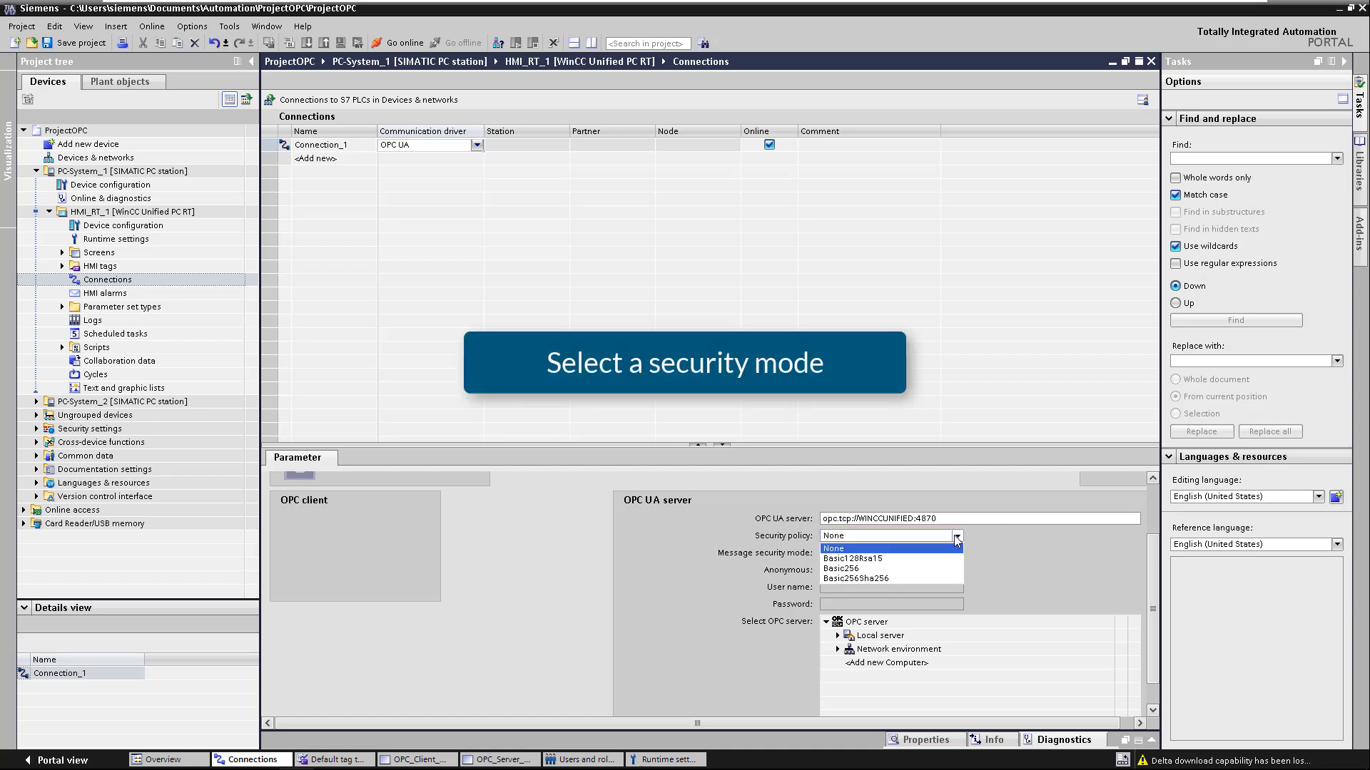
left_click(884, 559)
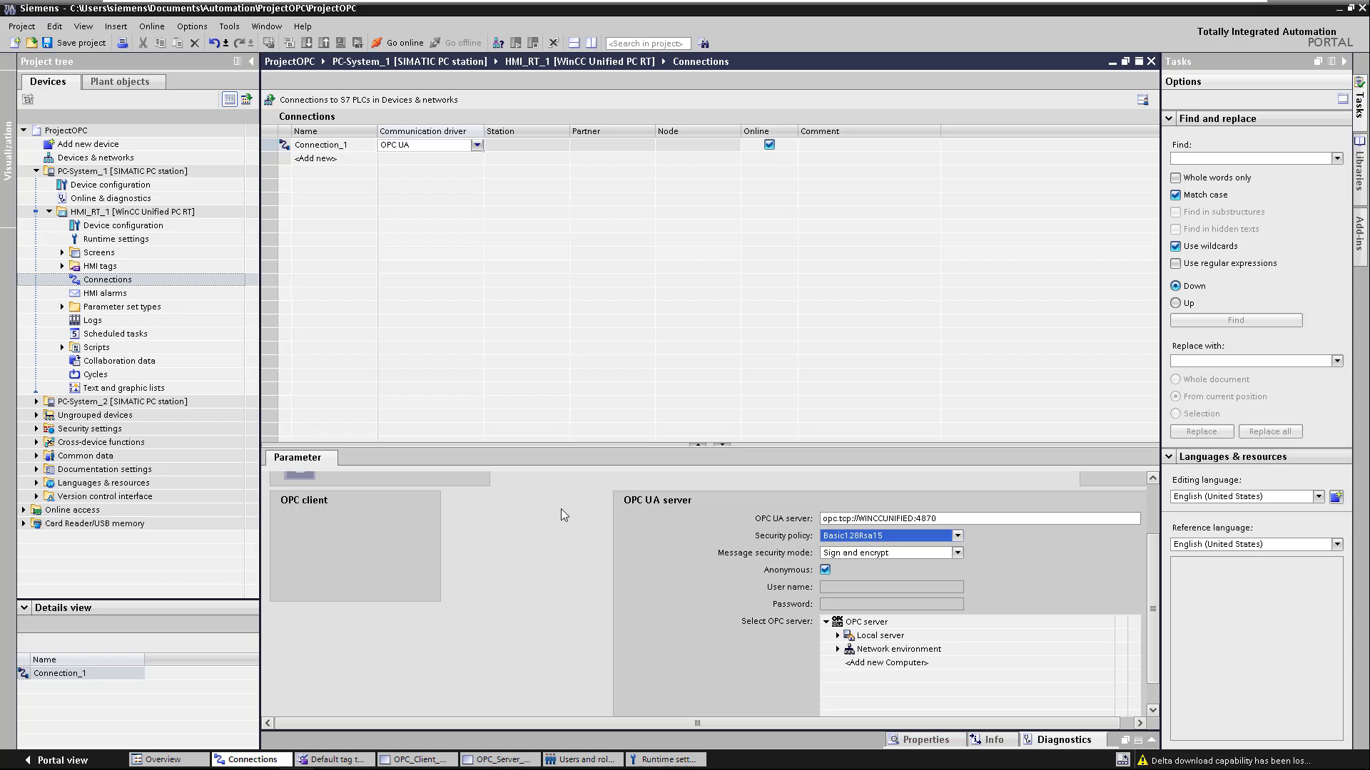
Start WinCC Advanced Runtime for PC-System_2.
left_click(134, 404)
left_click(135, 404)
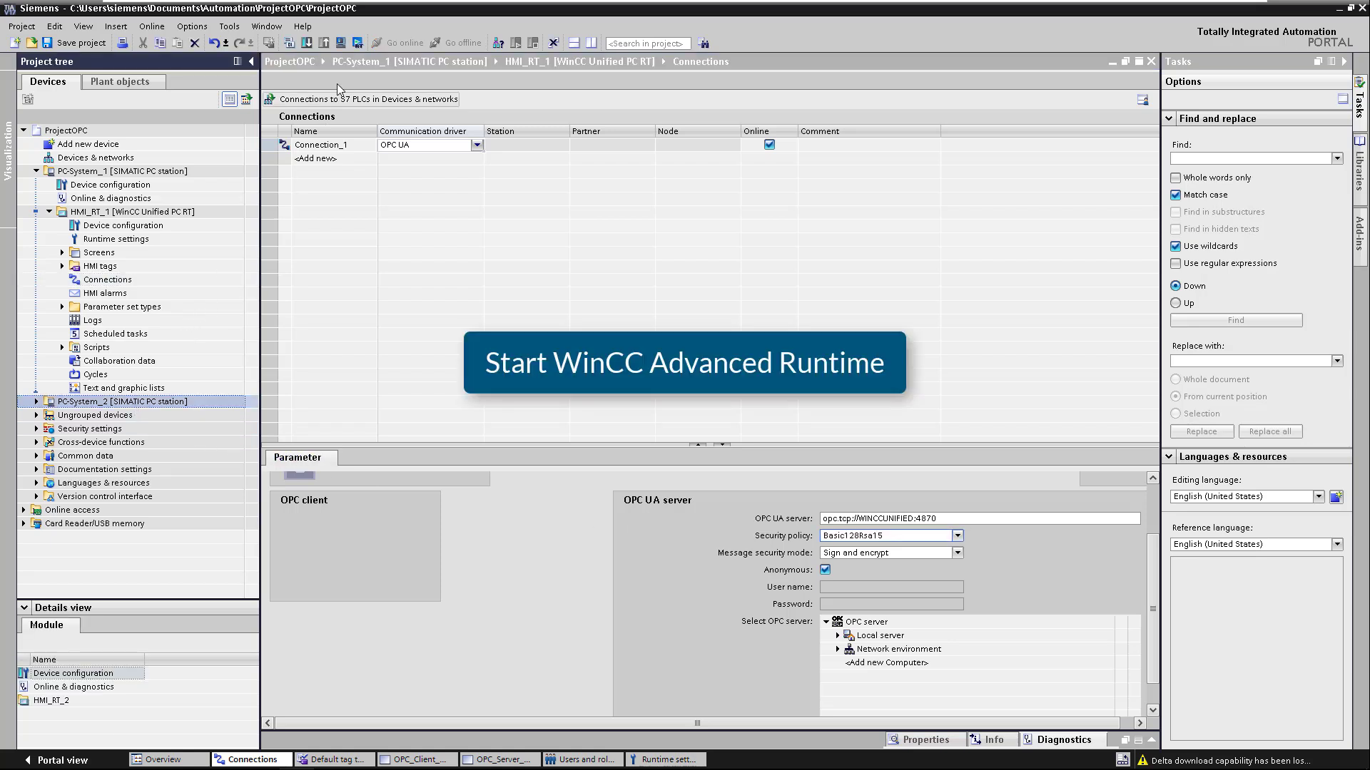
left_click(357, 44)
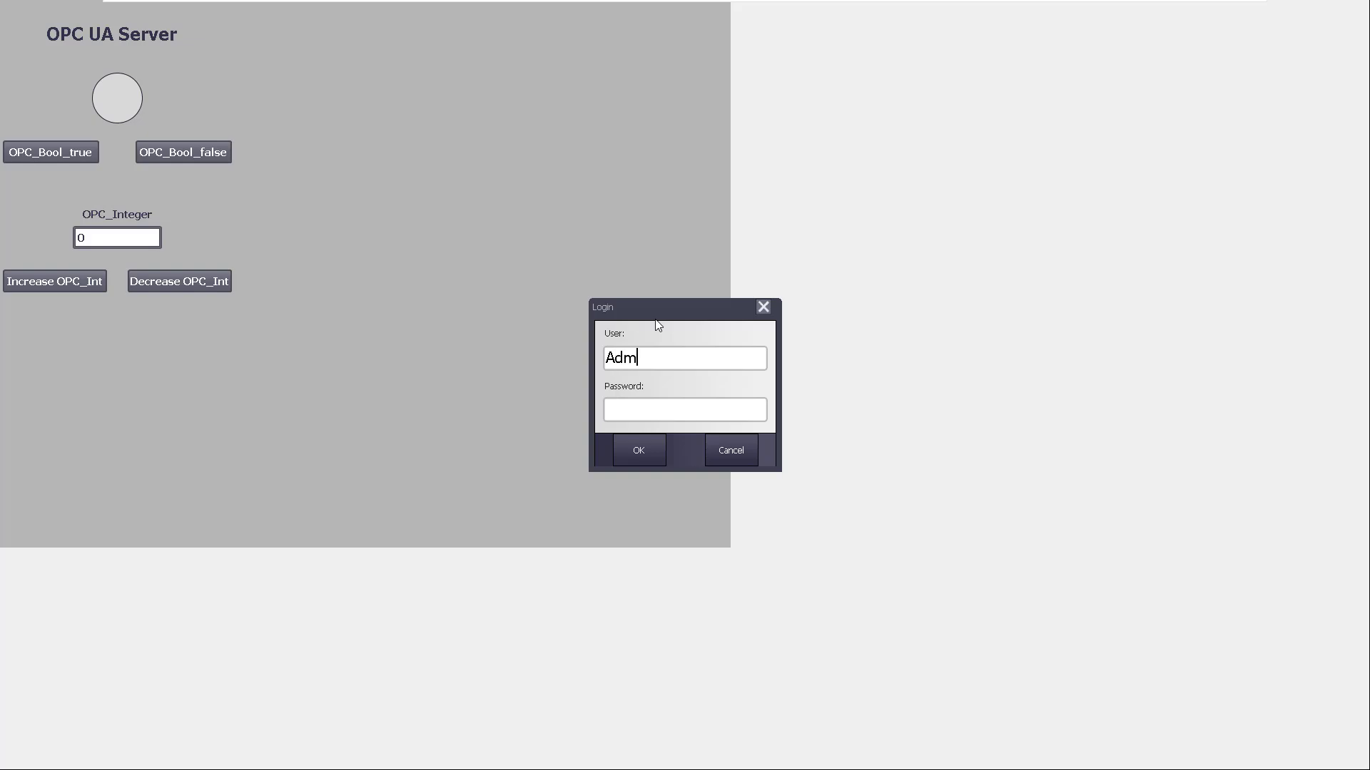
Log in to the runtime by entering the user name and the account password.
type("OPCS")
key("Tab")
type("*******")
left_click(649, 447)
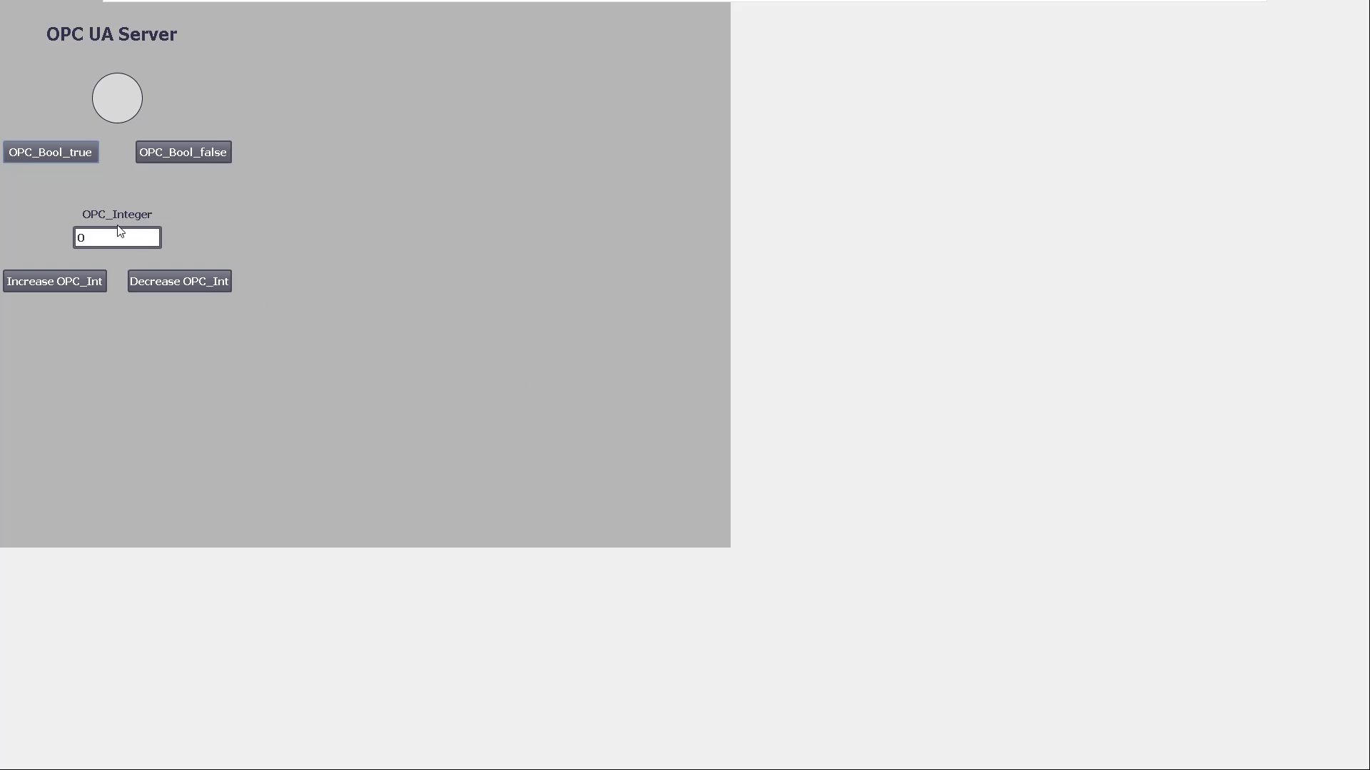
Test the server screen's controls by increasing and decreasing OPC_Integer and setting OPC_Bool to true and back to false.
left_click(65, 280)
left_click(177, 284)
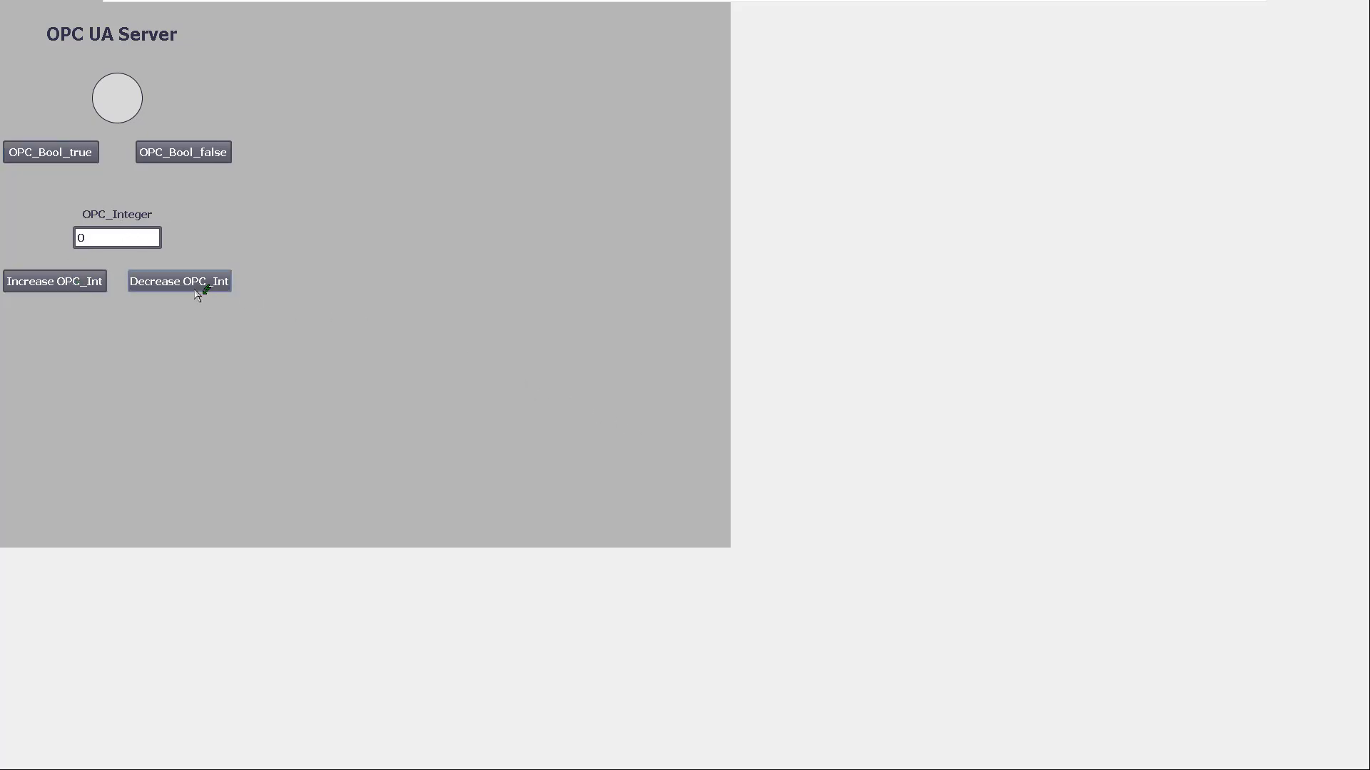
left_click(33, 150)
left_click(178, 154)
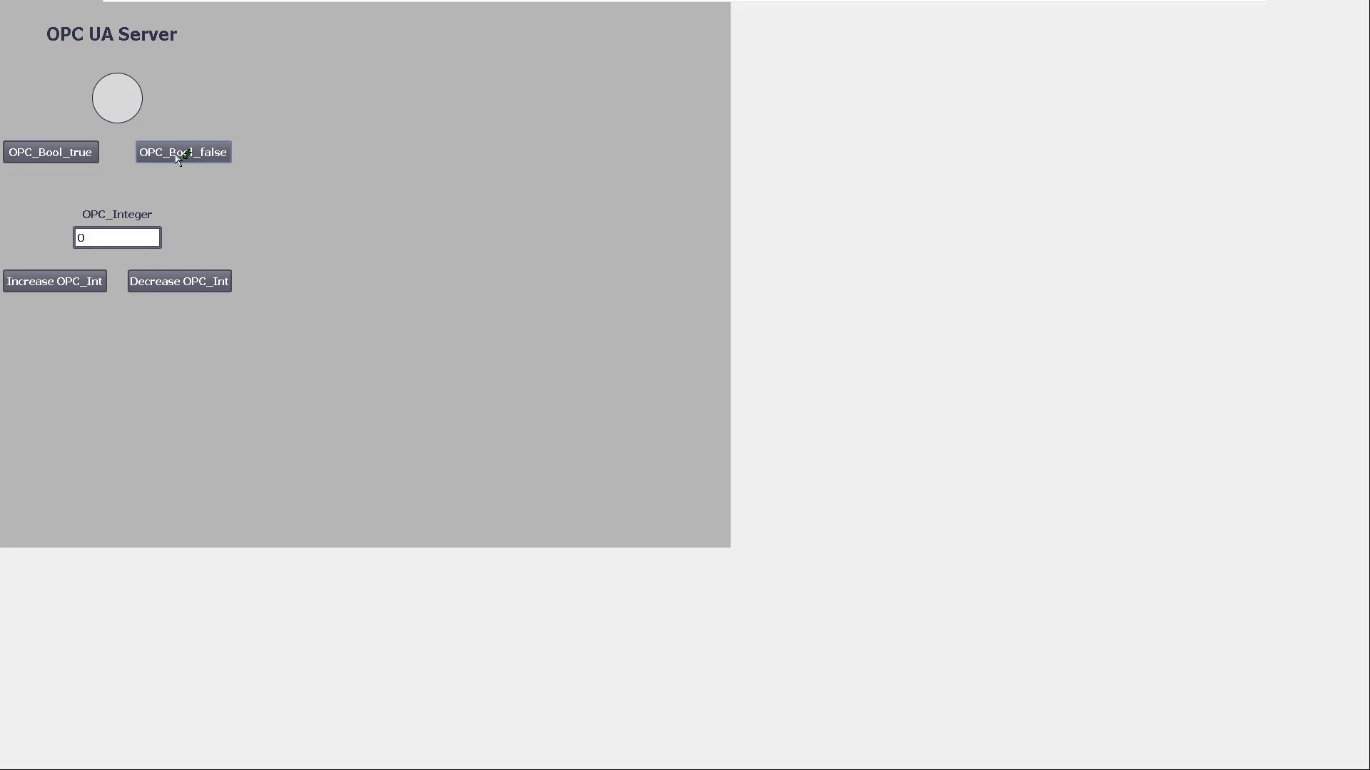
Switch back to the TIA Portal project and expand the local server in Connection_1's OPC server selection.
key("super+Left")
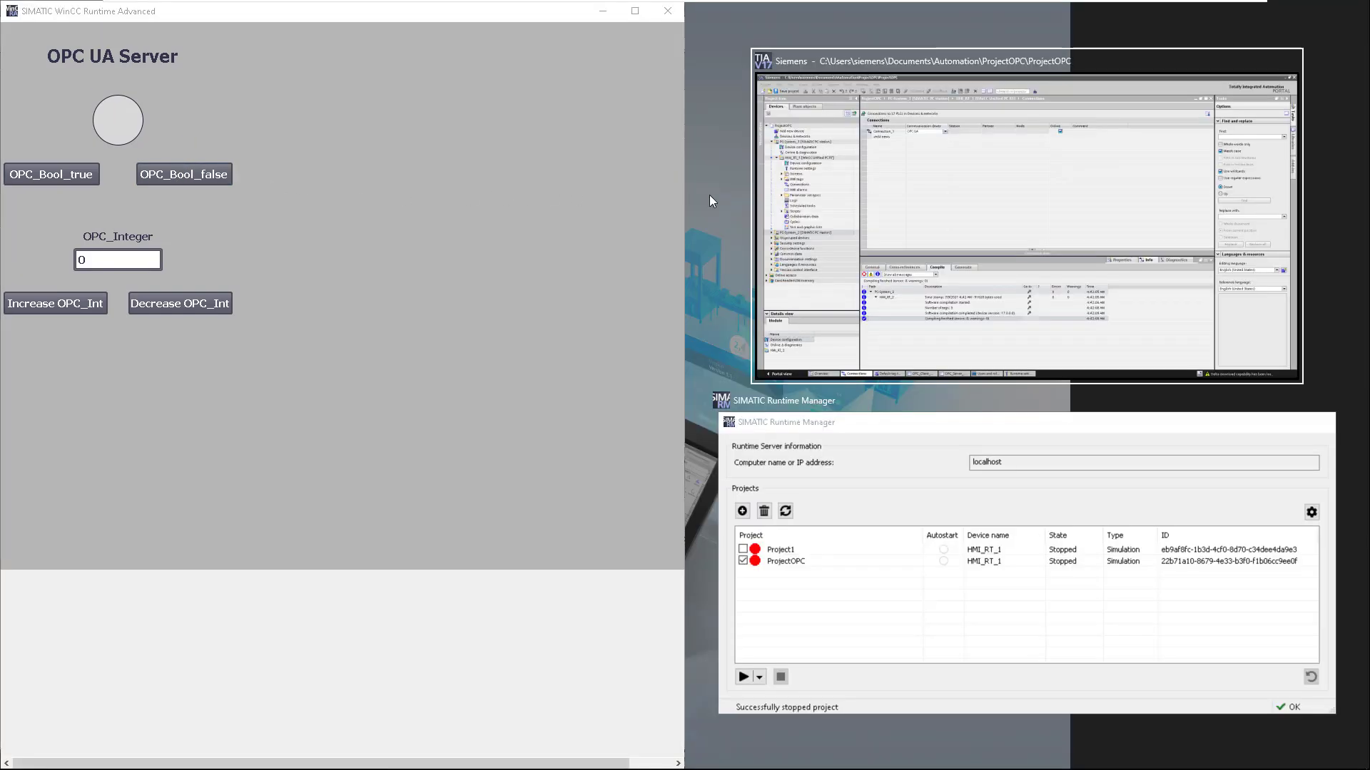
key("Return")
key("super+Up")
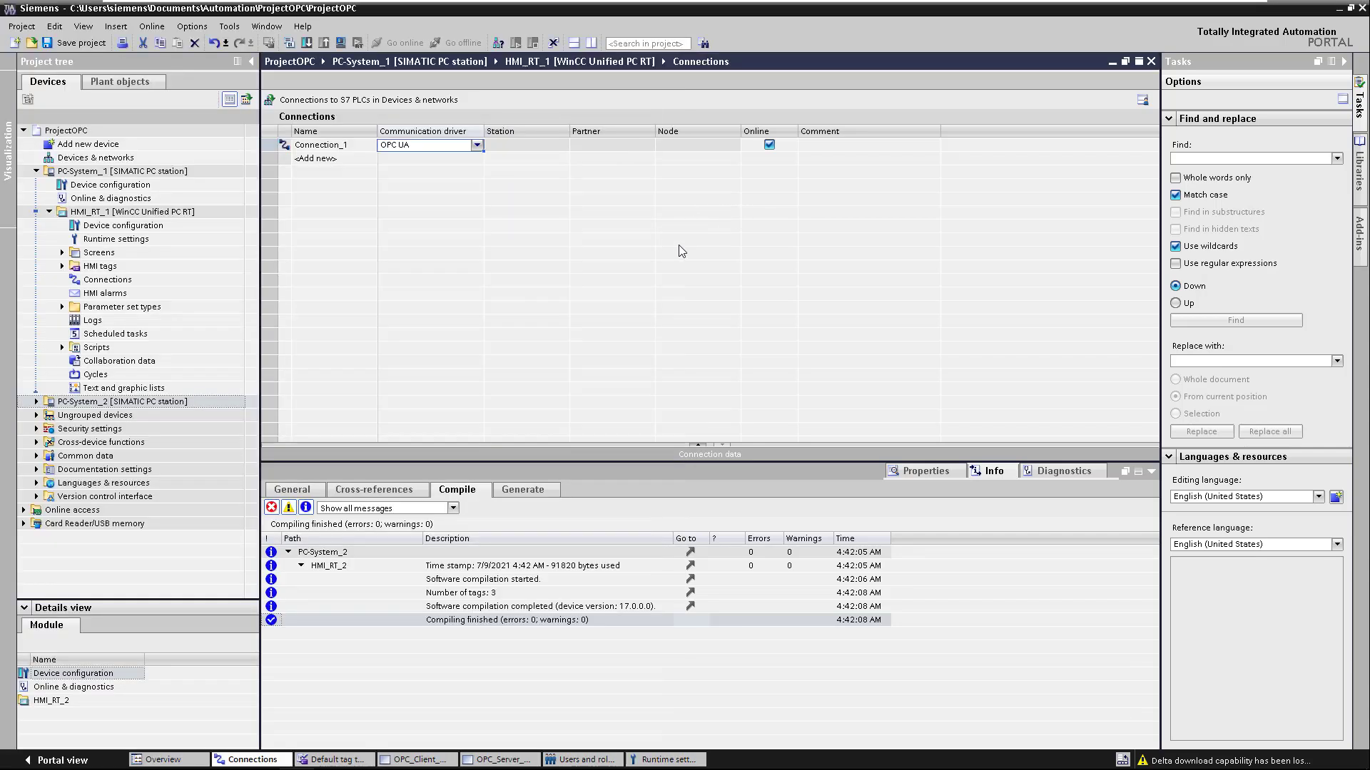
left_click(264, 144)
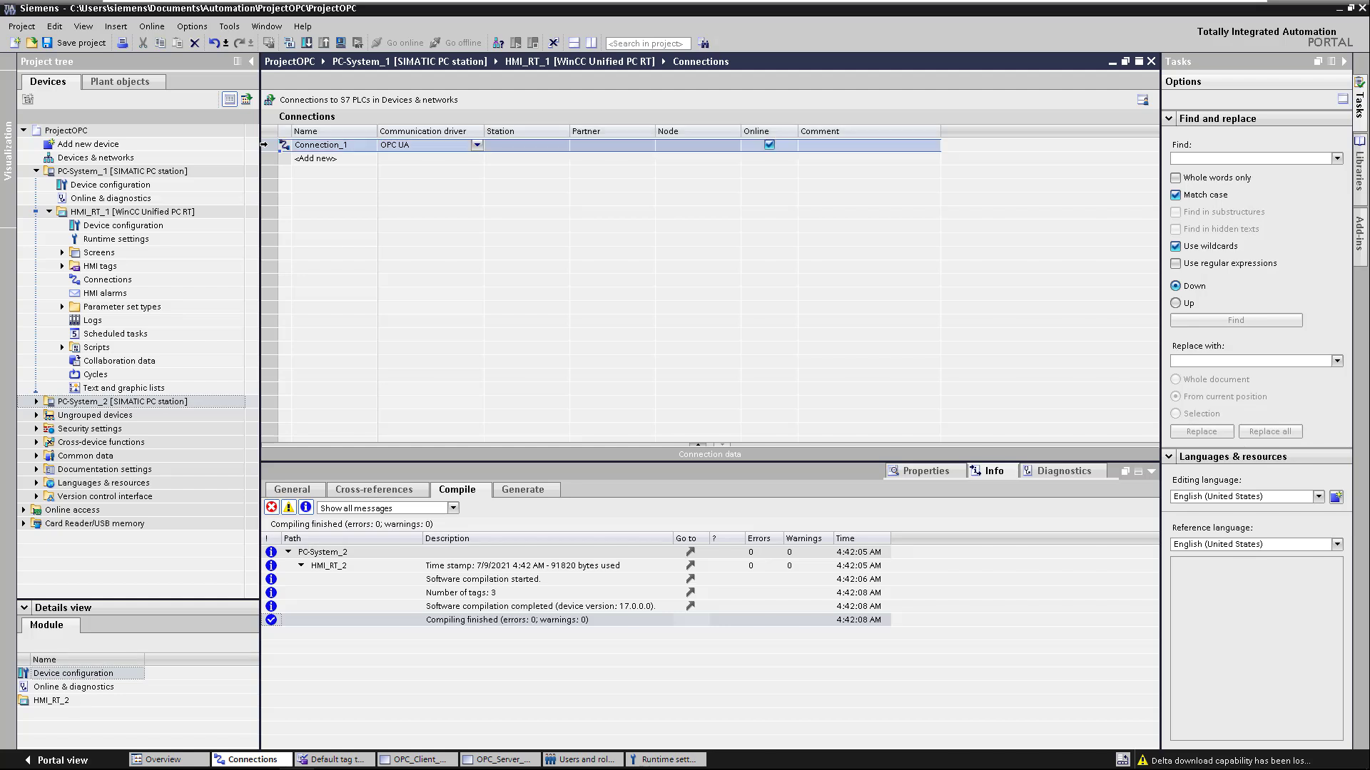
left_click(930, 480)
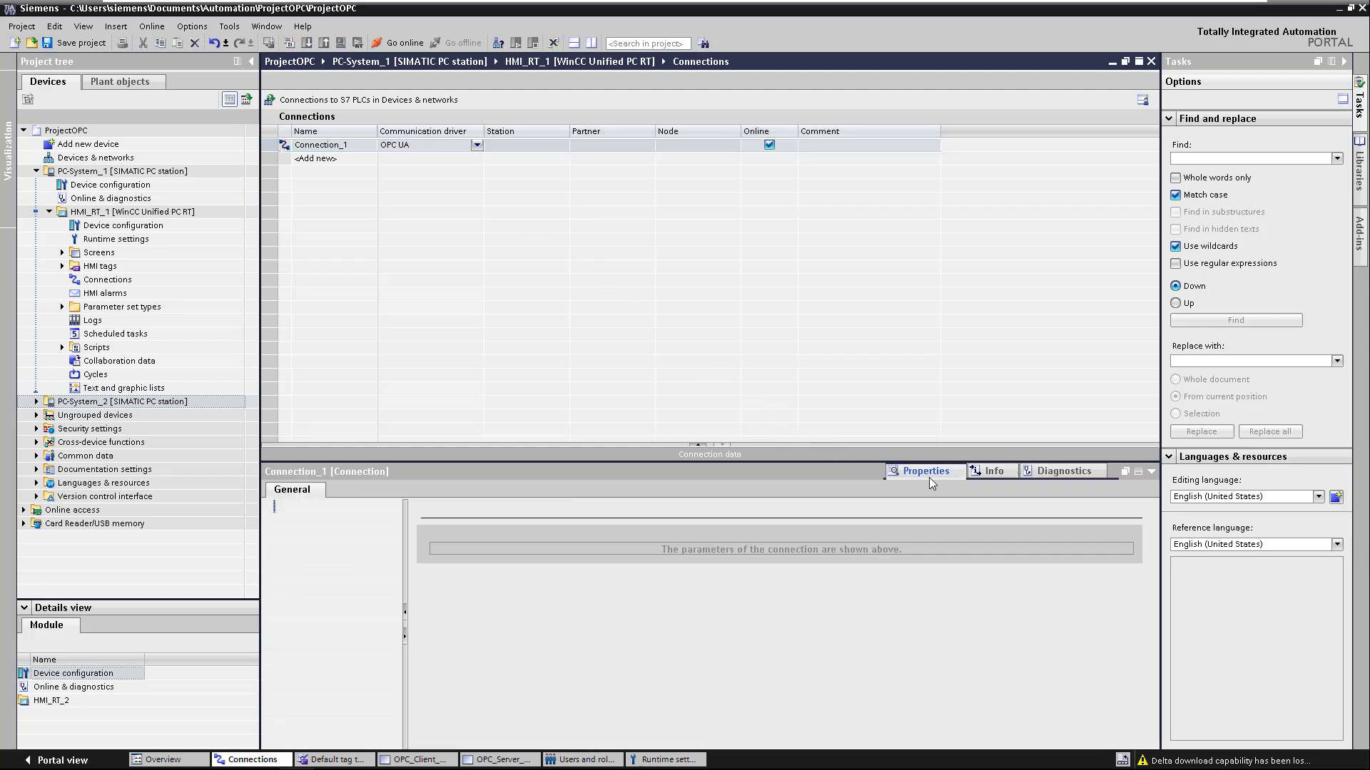
left_click(1152, 471)
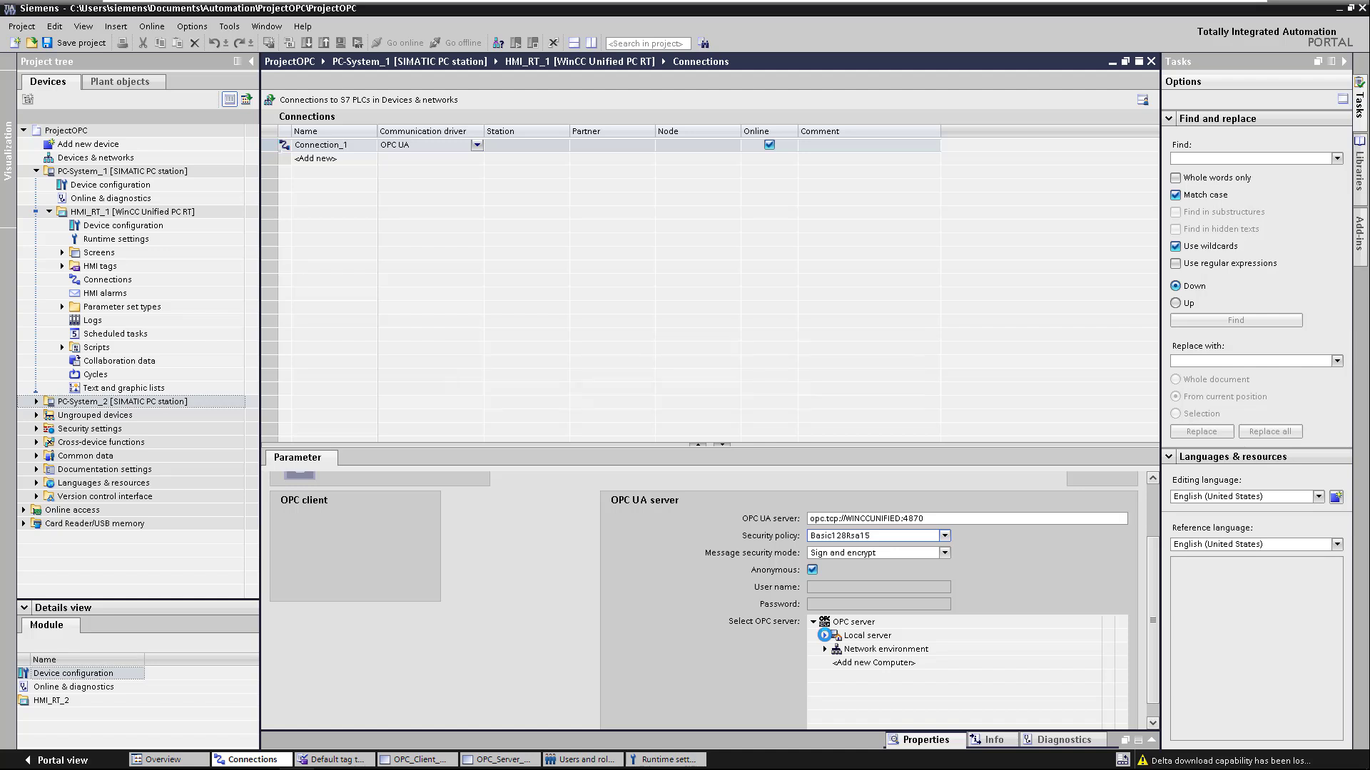
left_click(824, 635)
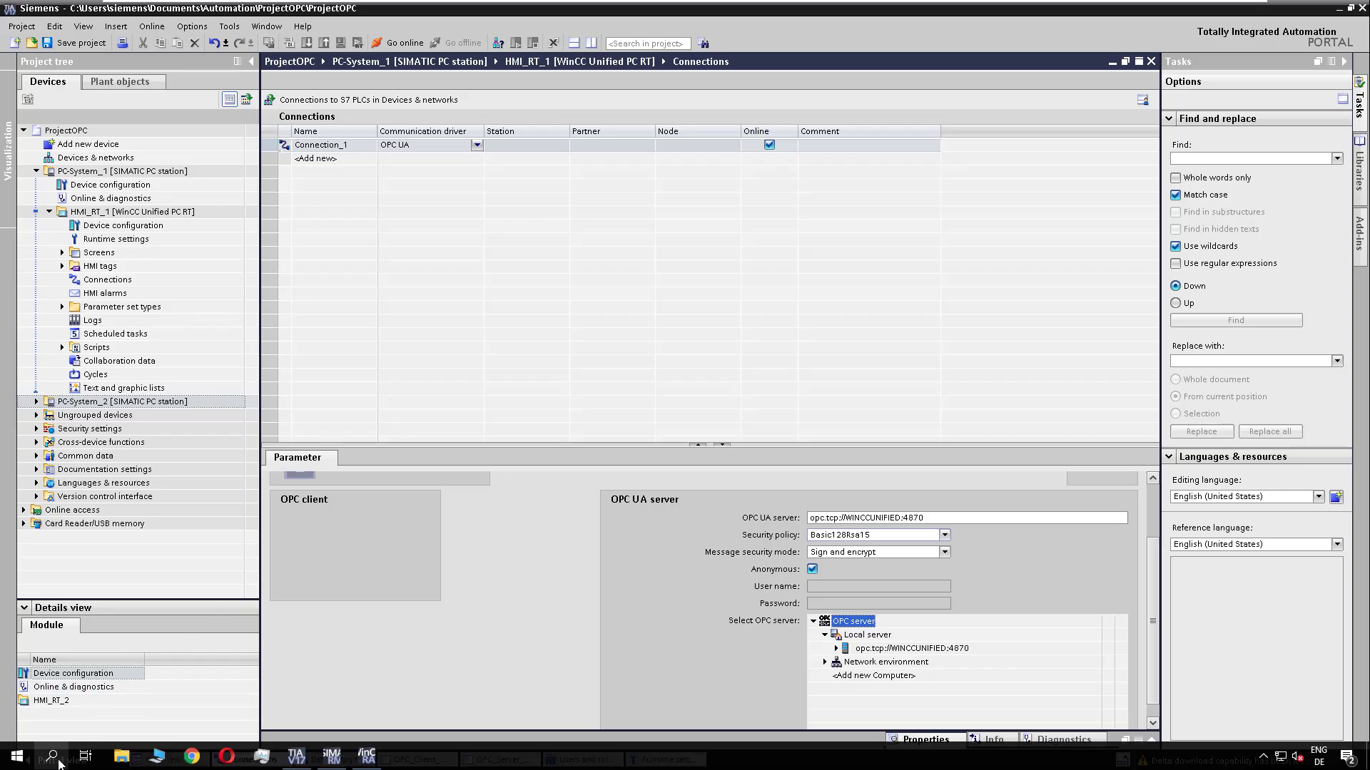
Open WinCC Unified Certificate Manager and allow it to run.
left_click(51, 756)
type("certifi")
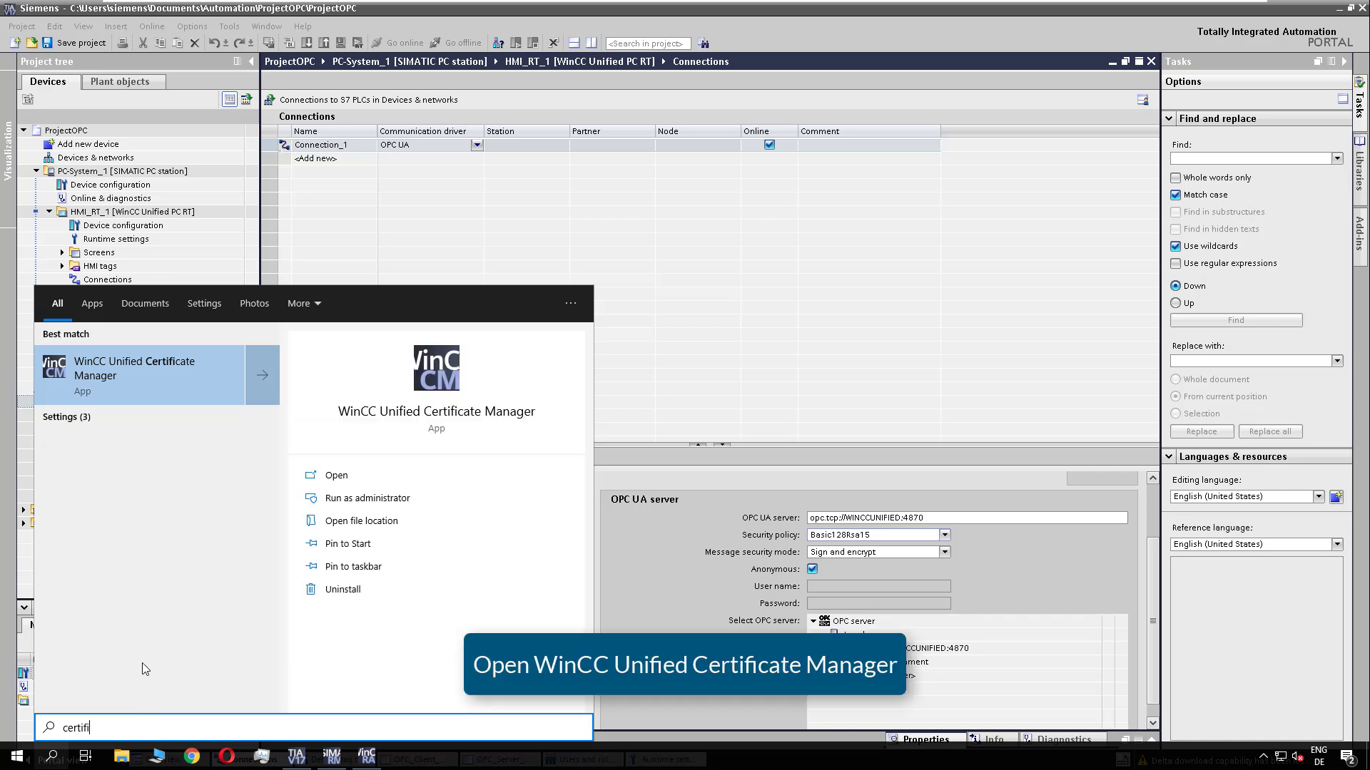
left_click(114, 386)
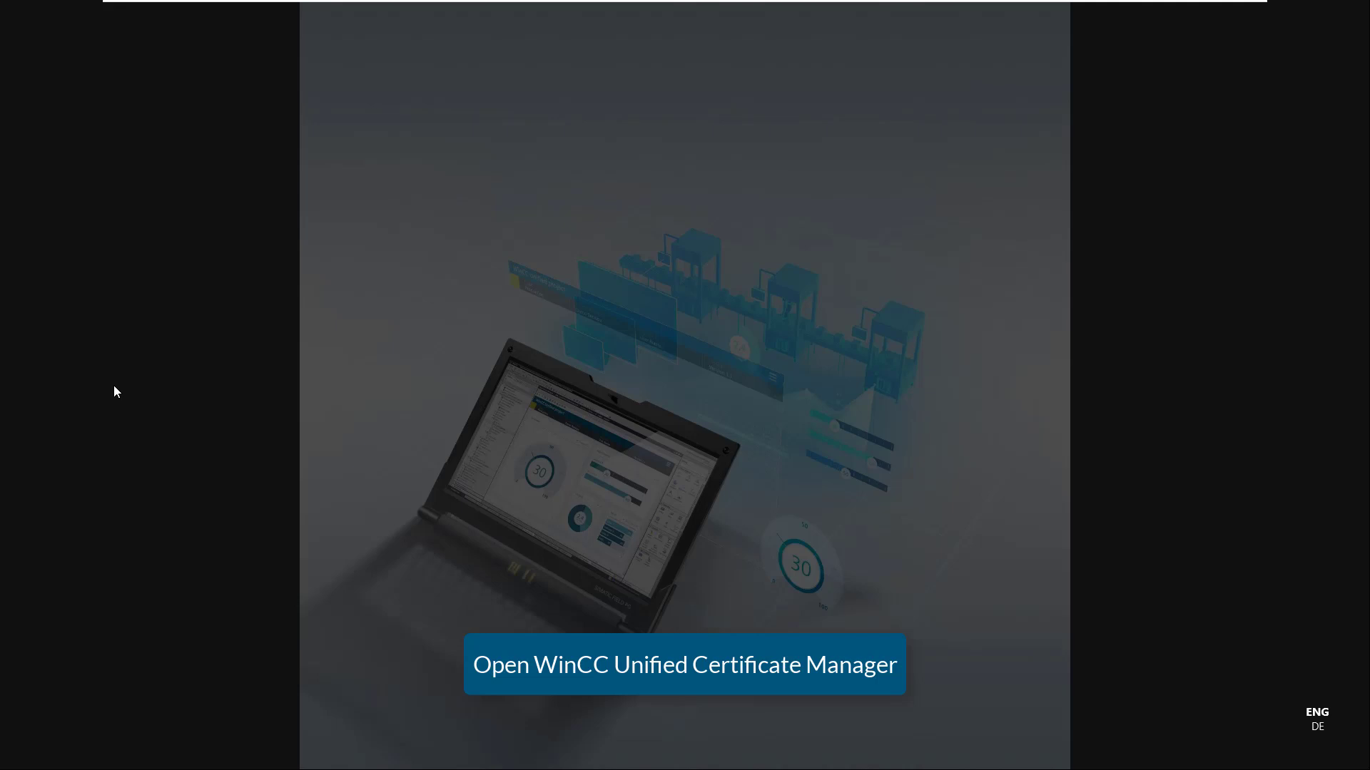
left_click(557, 475)
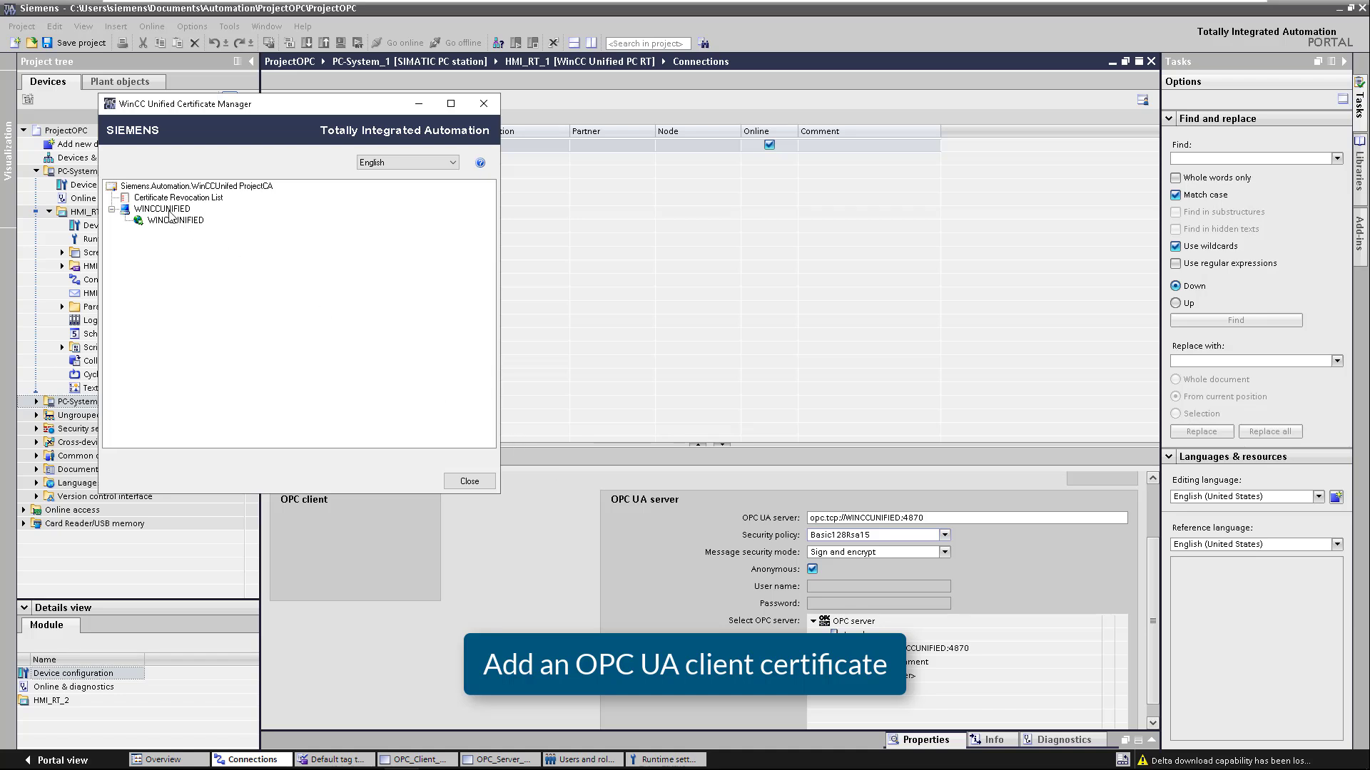
Create an OPC UA client certificate for the WINCCUNIFIED device, keeping the default certificate settings.
right_click(168, 214)
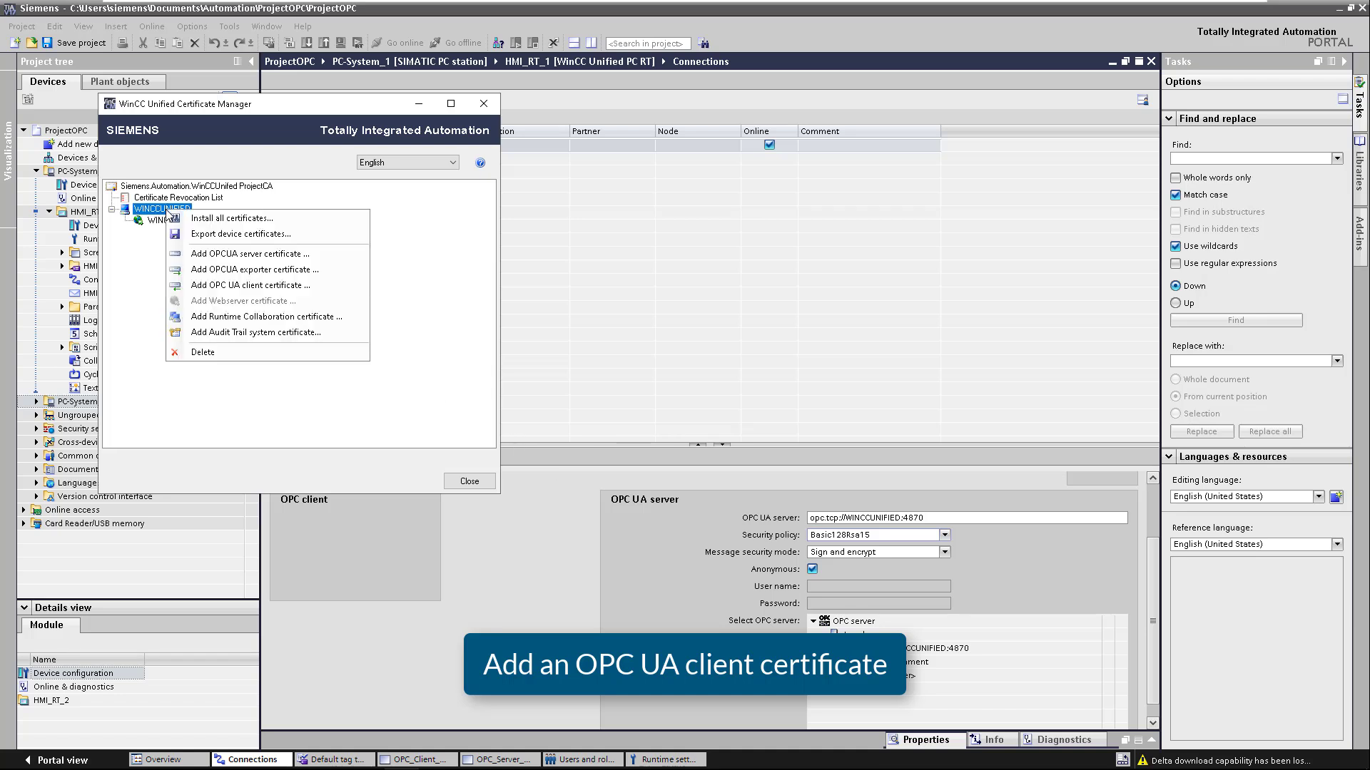
left_click(226, 285)
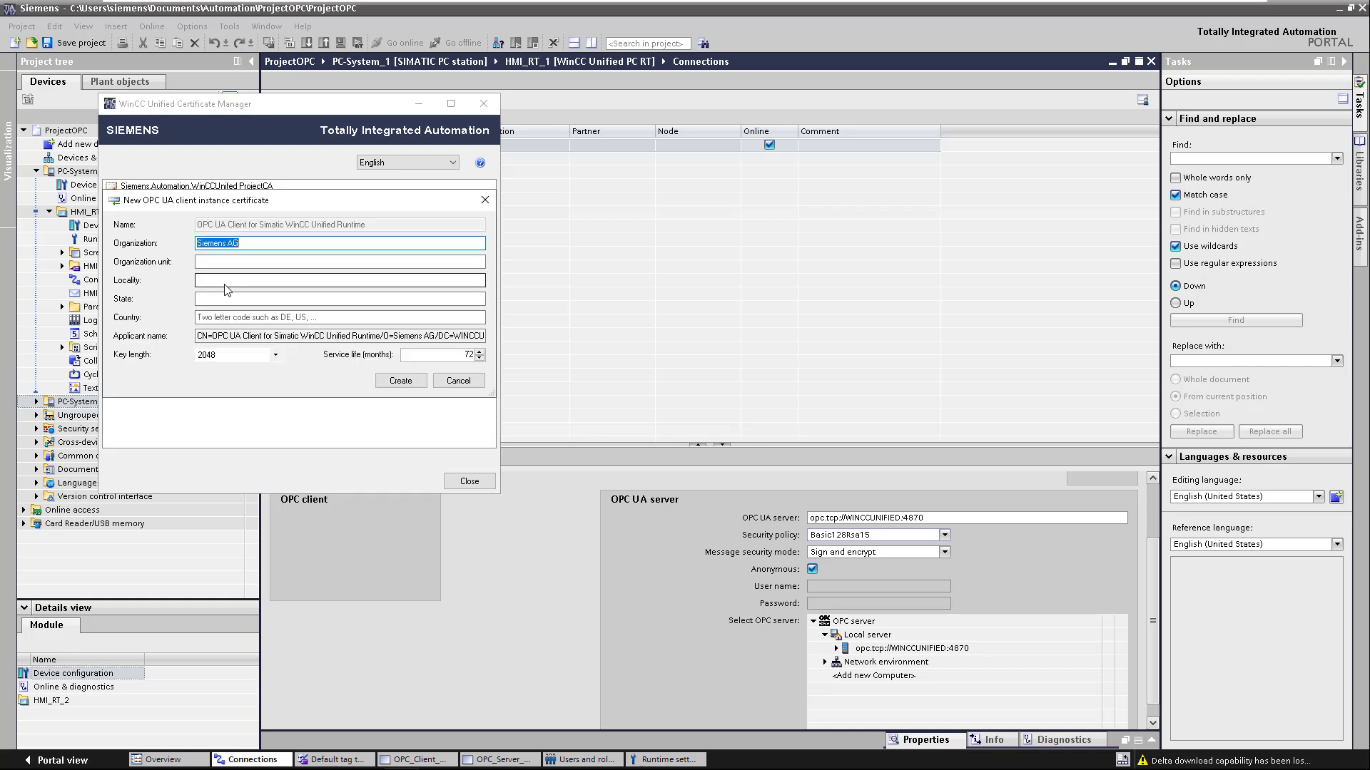
left_click(392, 383)
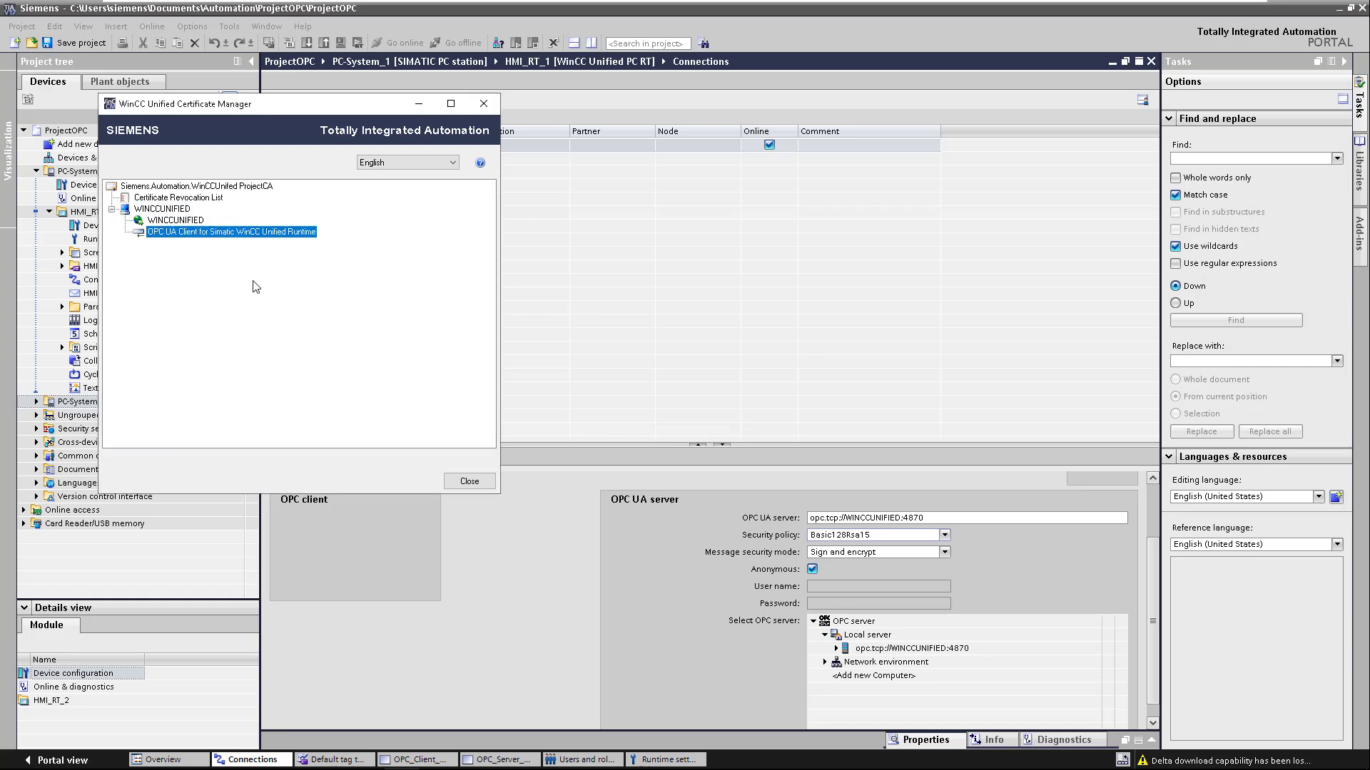
Install the OPC UA Client for Simatic WinCC Unified Runtime certificate and close the certificate manager.
right_click(195, 234)
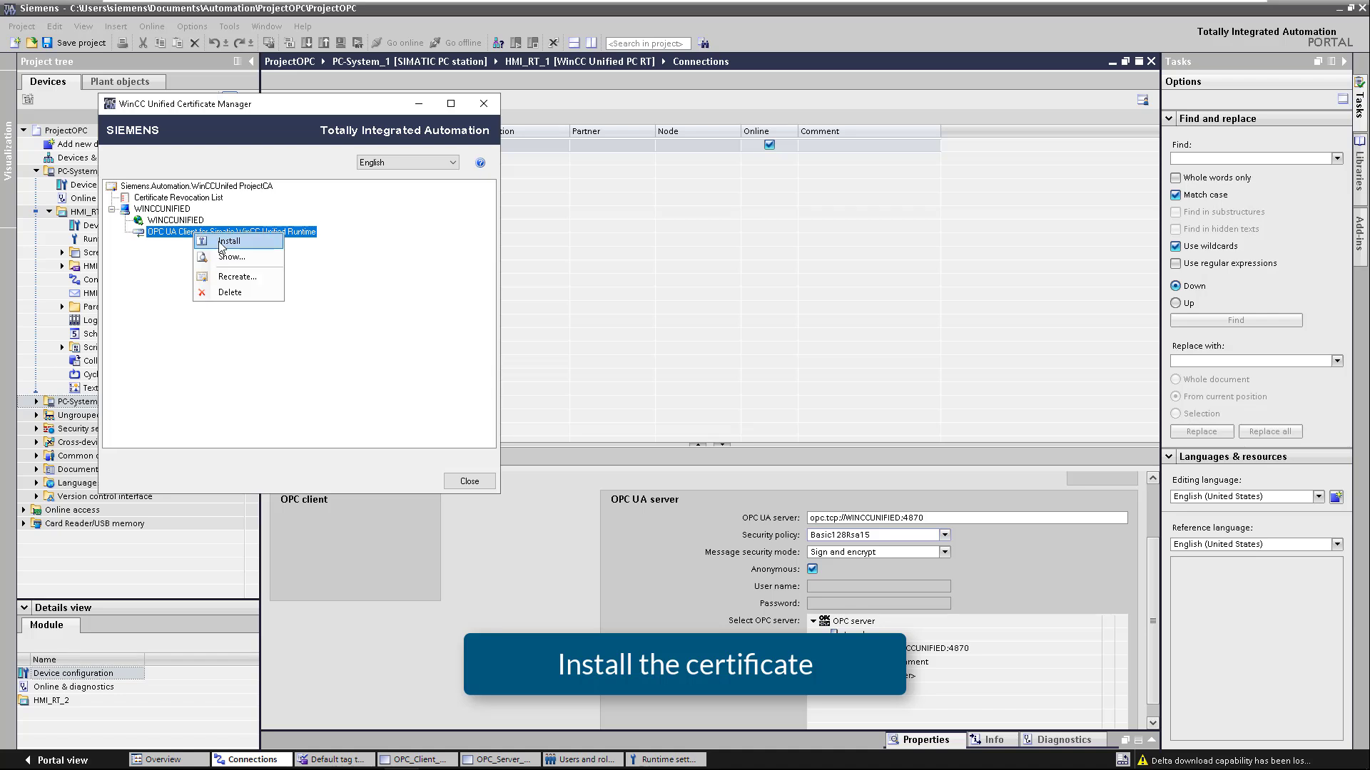
left_click(220, 242)
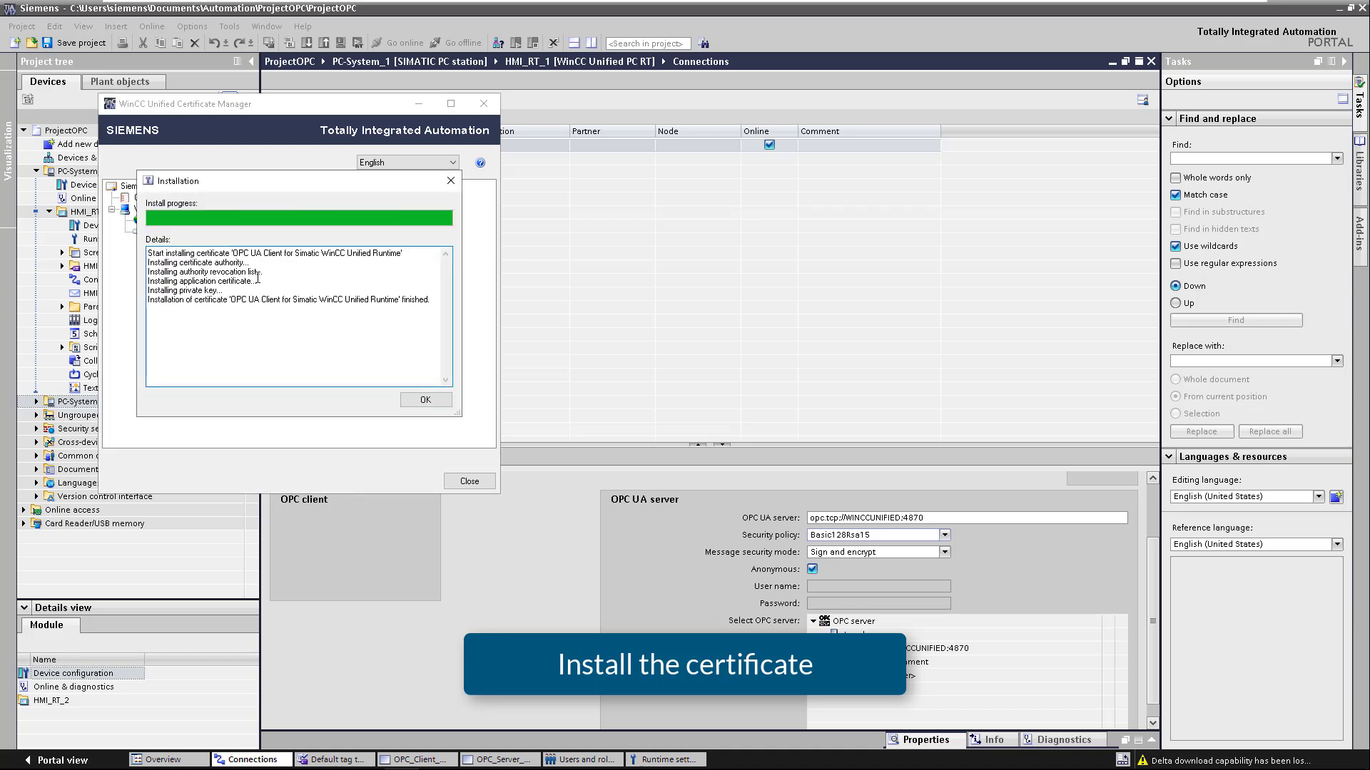
left_click(425, 400)
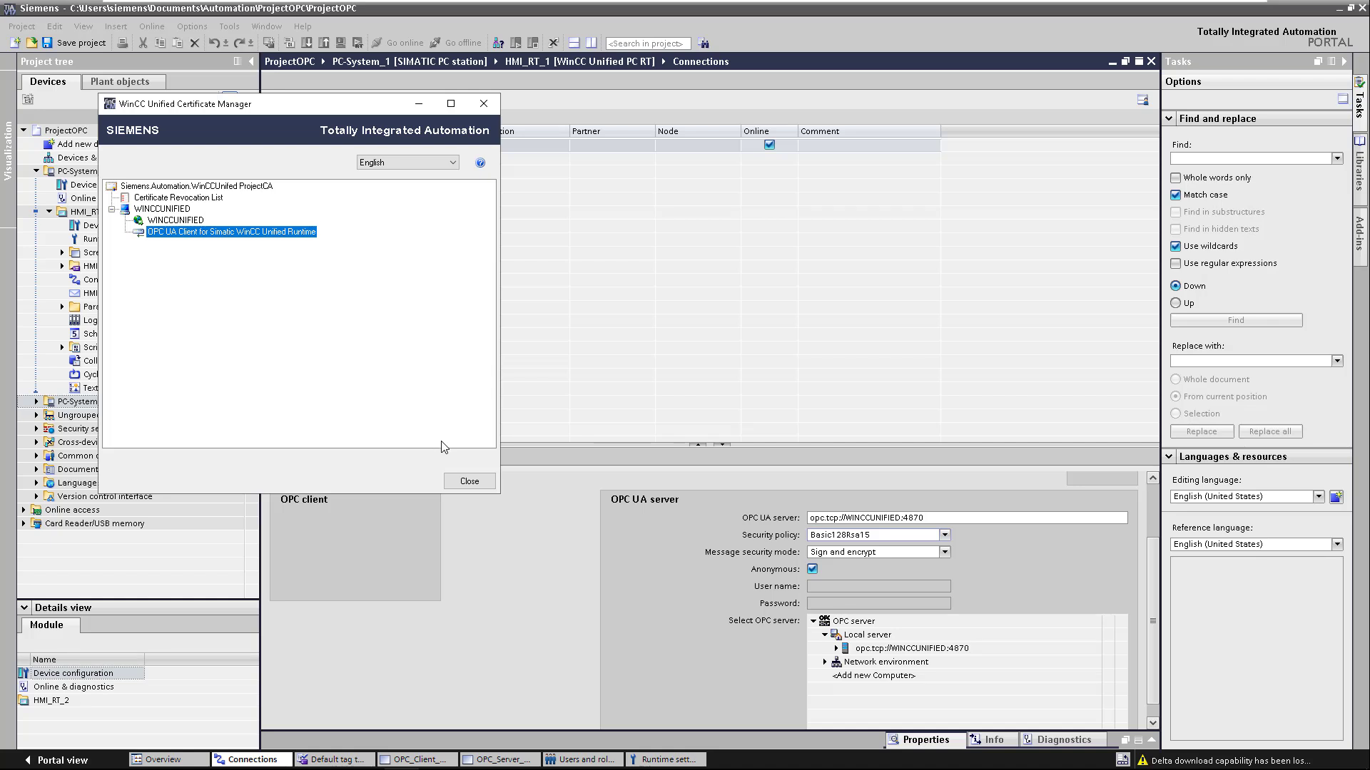
left_click(468, 481)
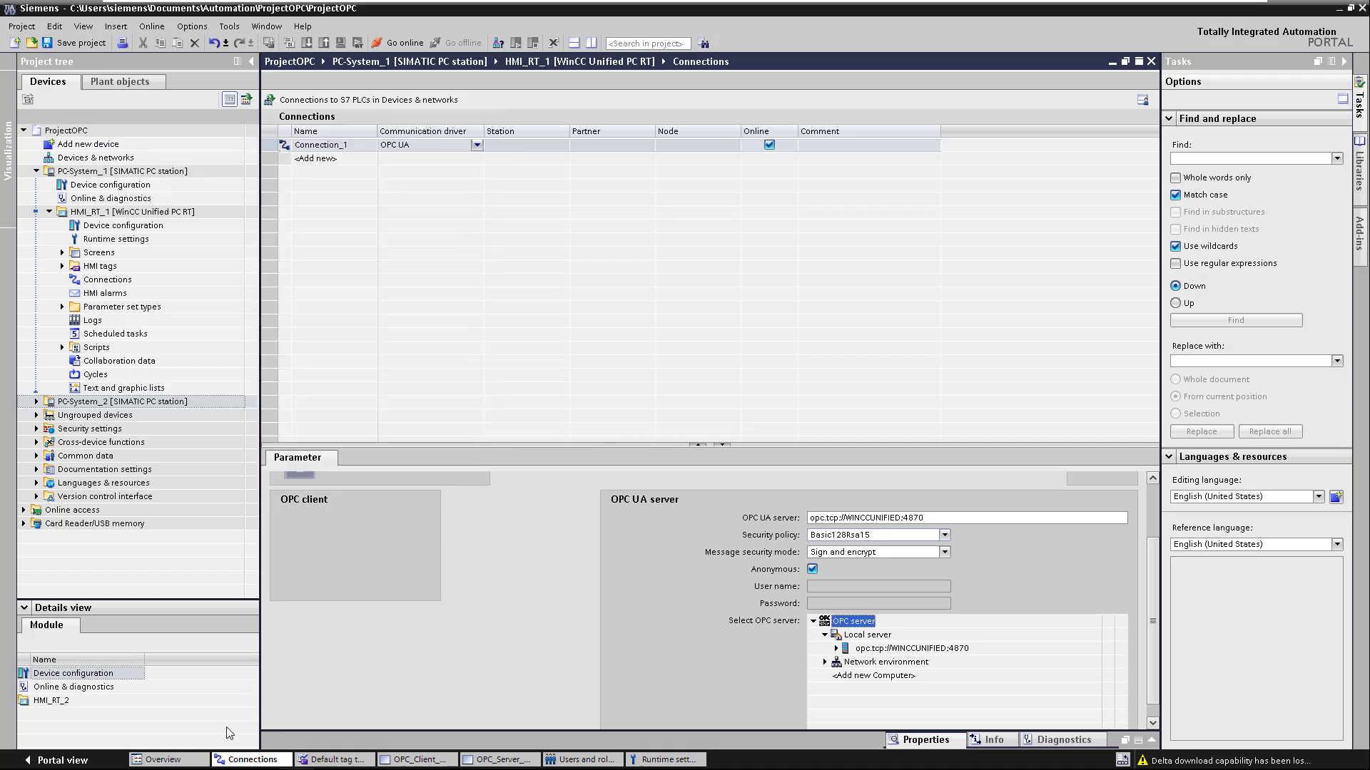
Switch to File Explorer and open the folder C:\ProgramData\Siemens\CoRtHmiRTm\MiniWeb17.0.0\SystemRoot\SSL.
mouse_move(207, 769)
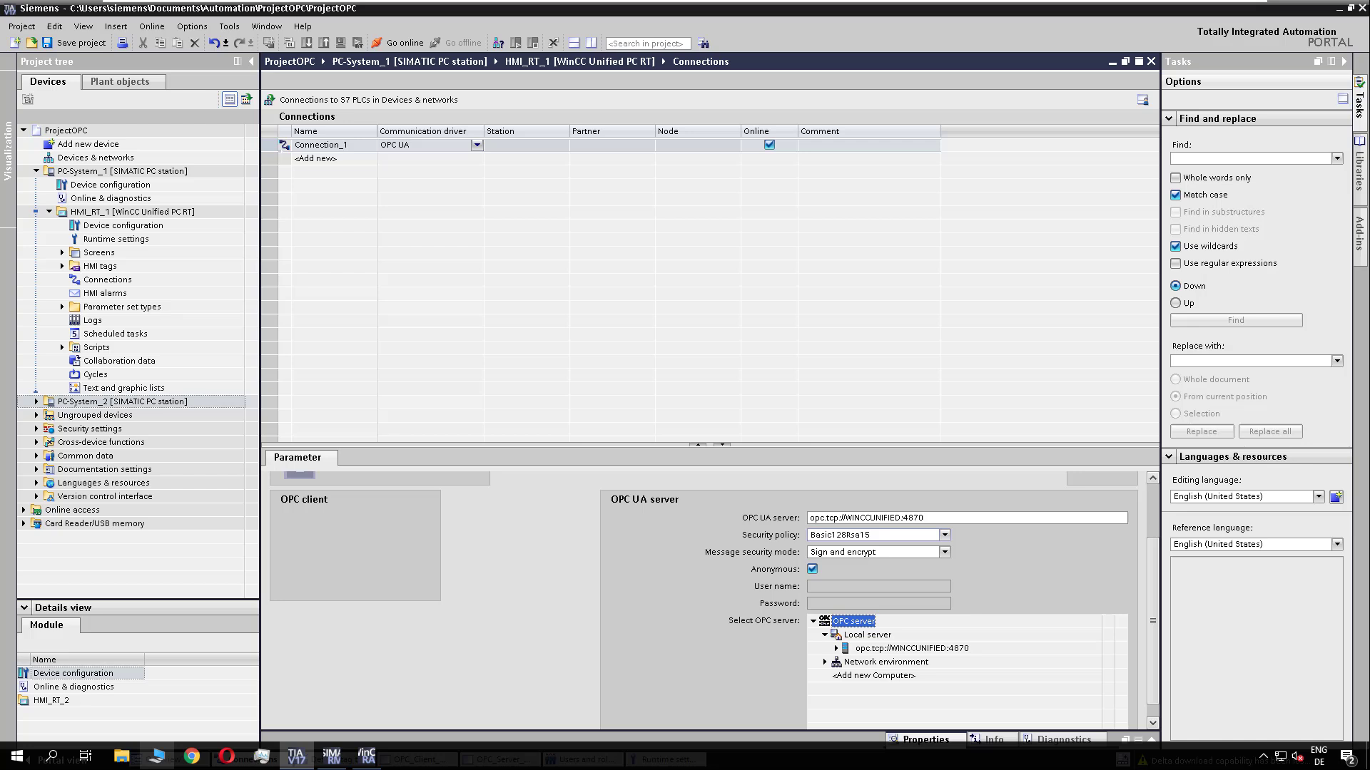
left_click(123, 760)
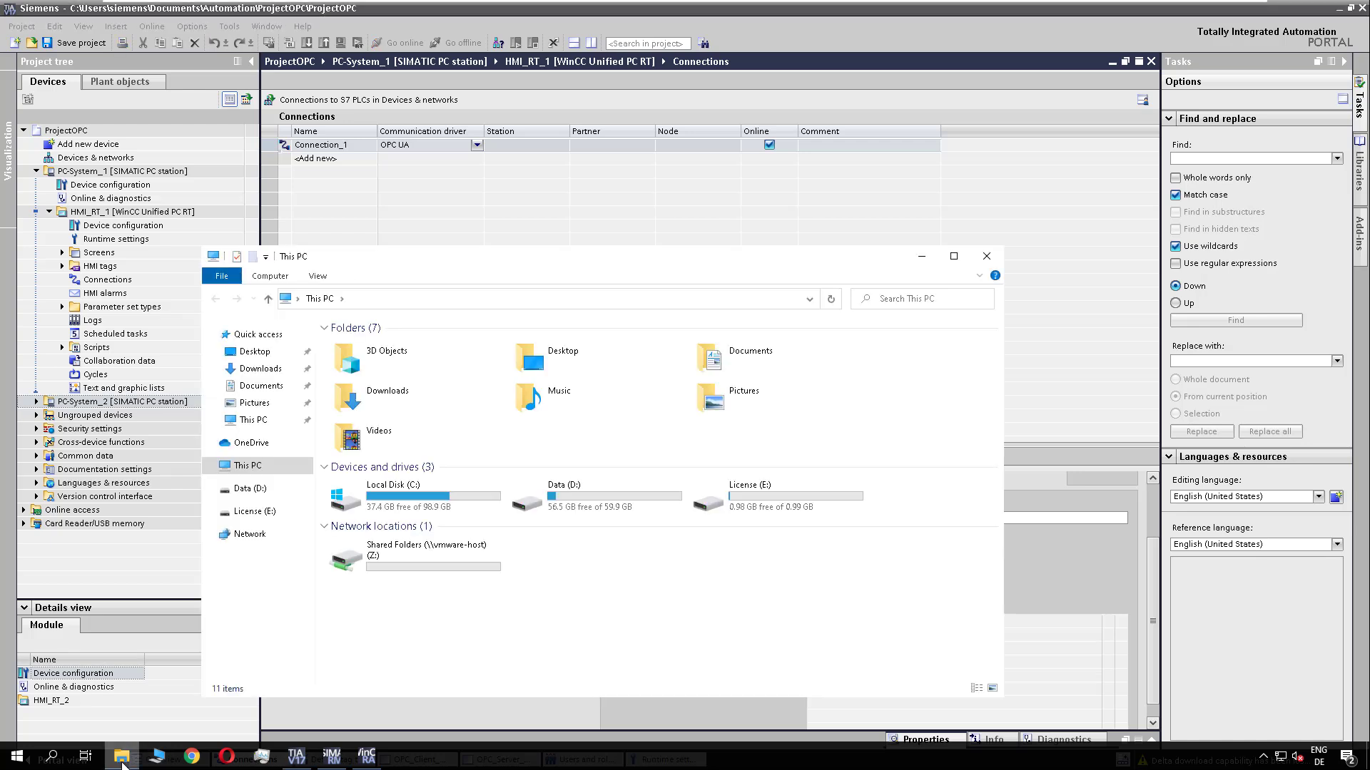
double_click(370, 505)
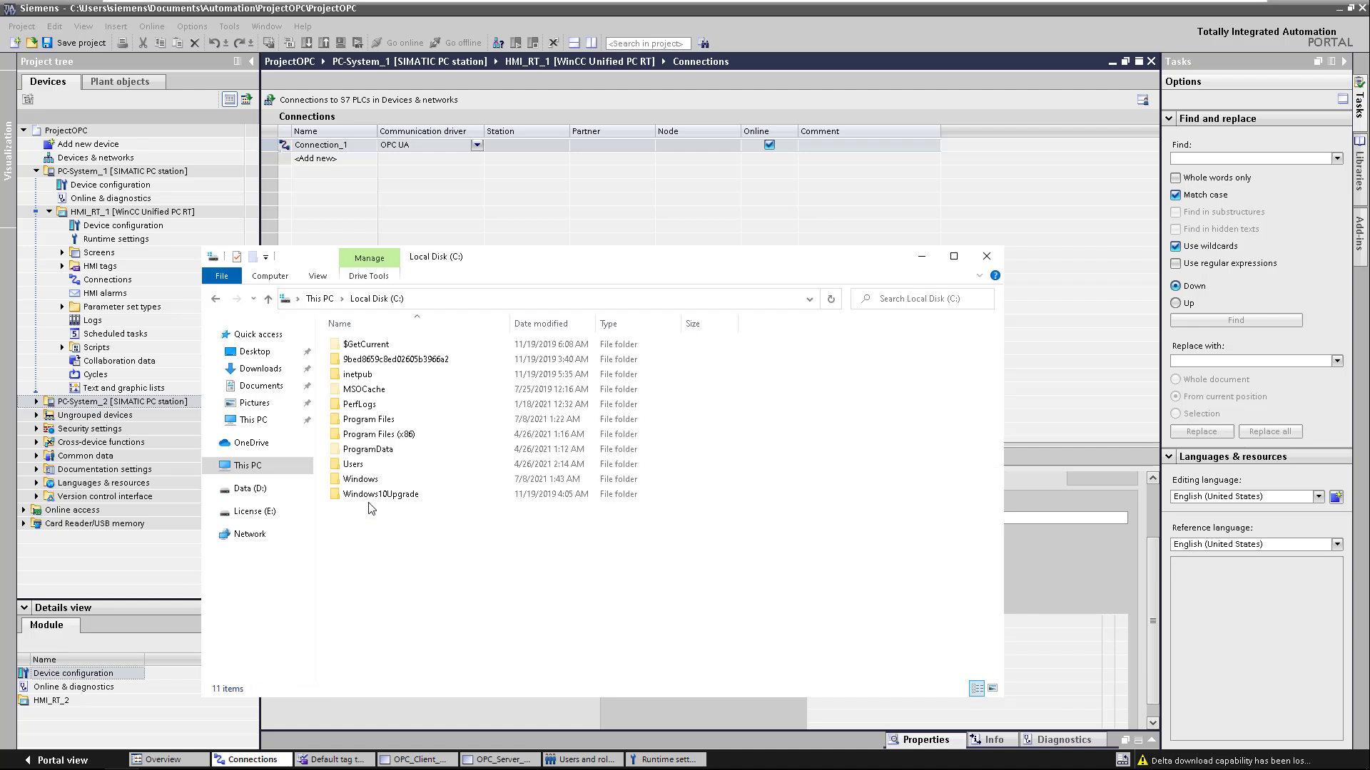
double_click(366, 452)
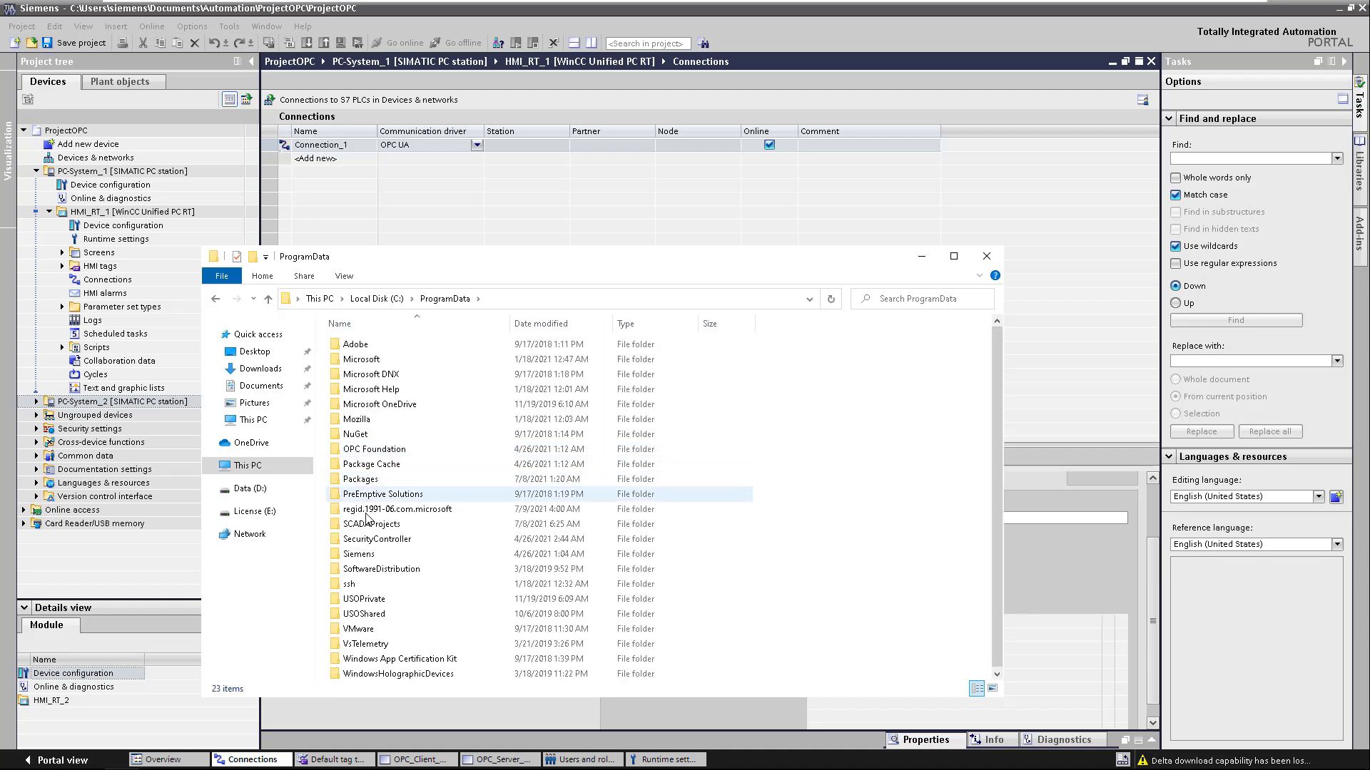
double_click(366, 555)
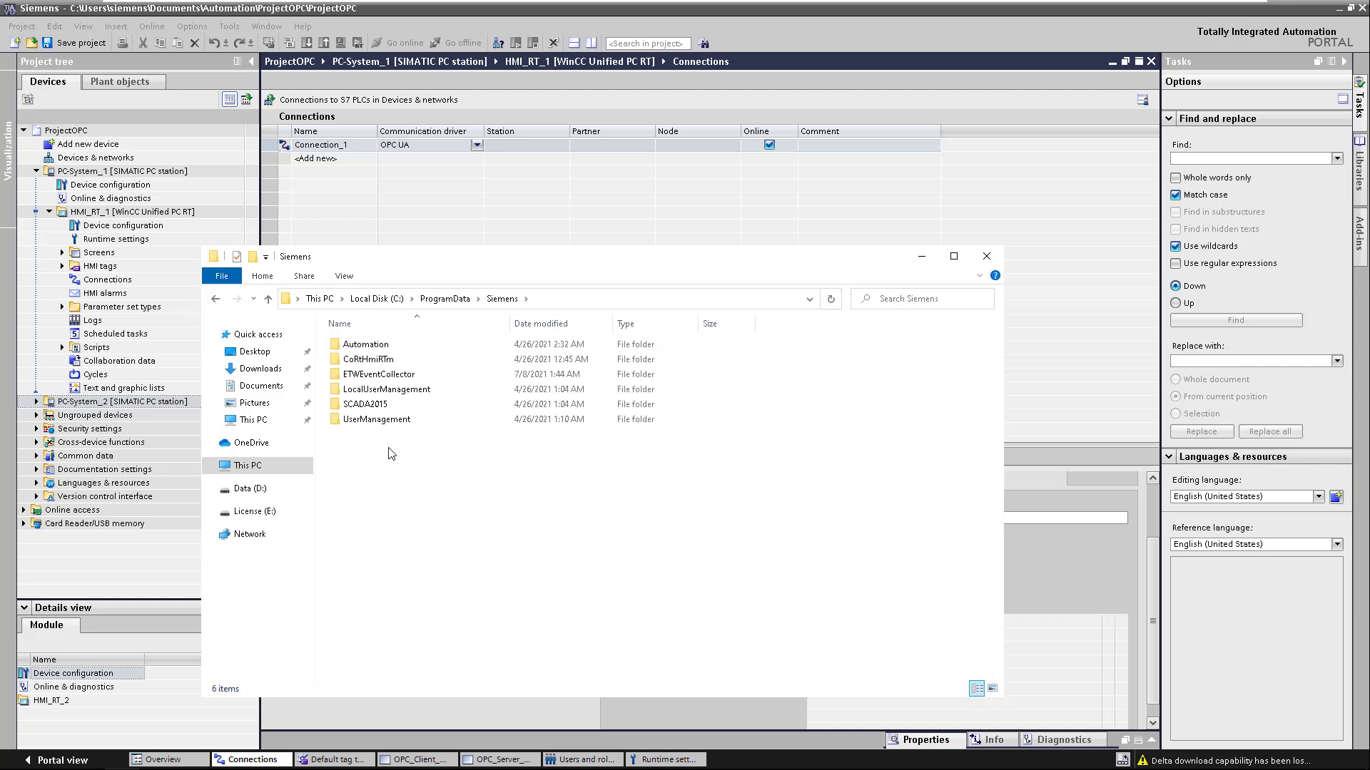
double_click(359, 359)
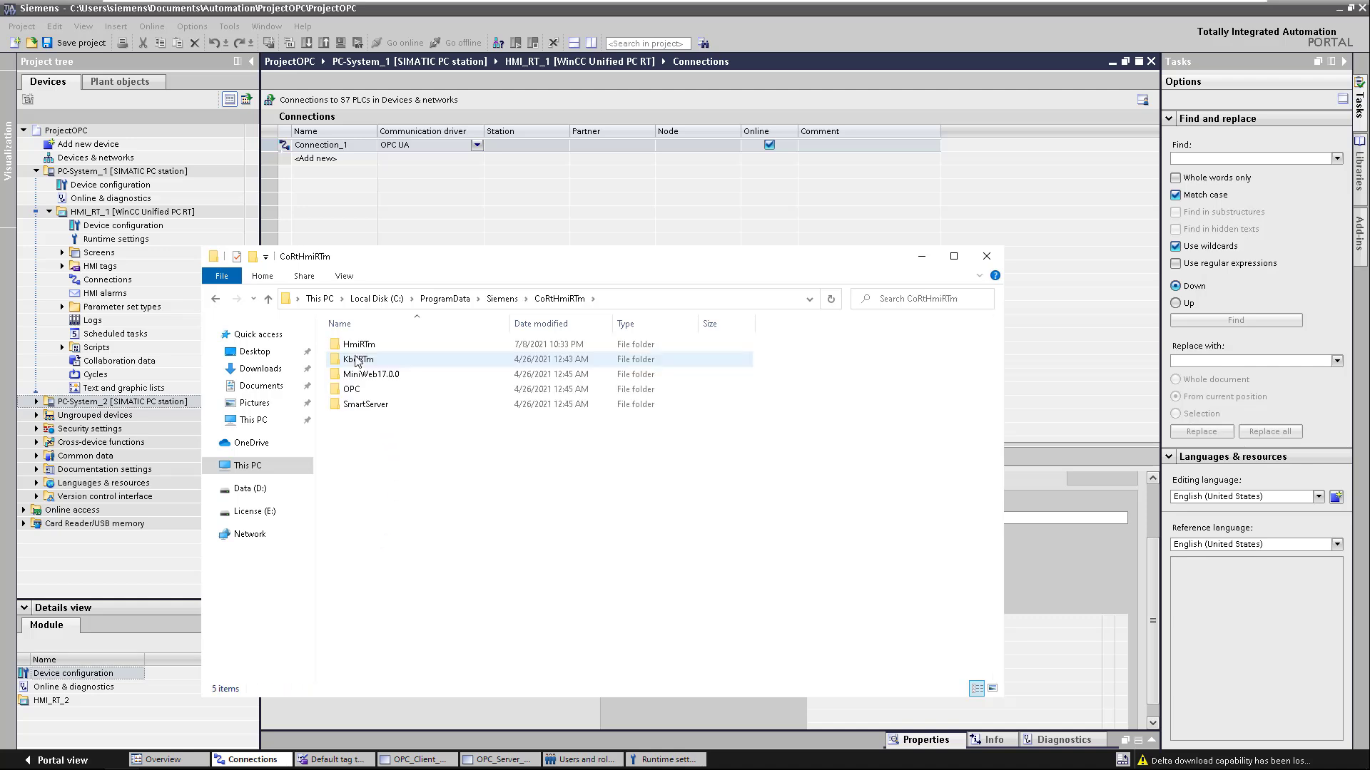
left_click(363, 378)
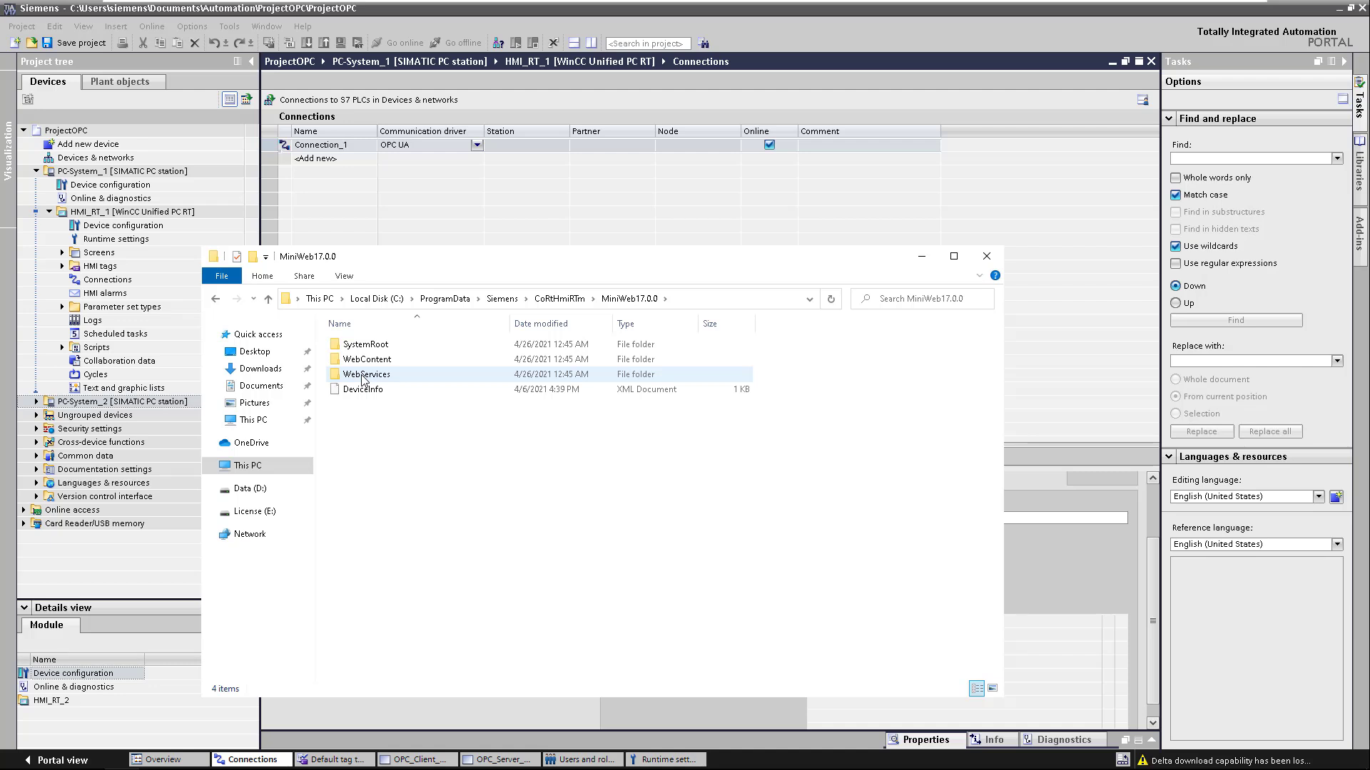
double_click(360, 345)
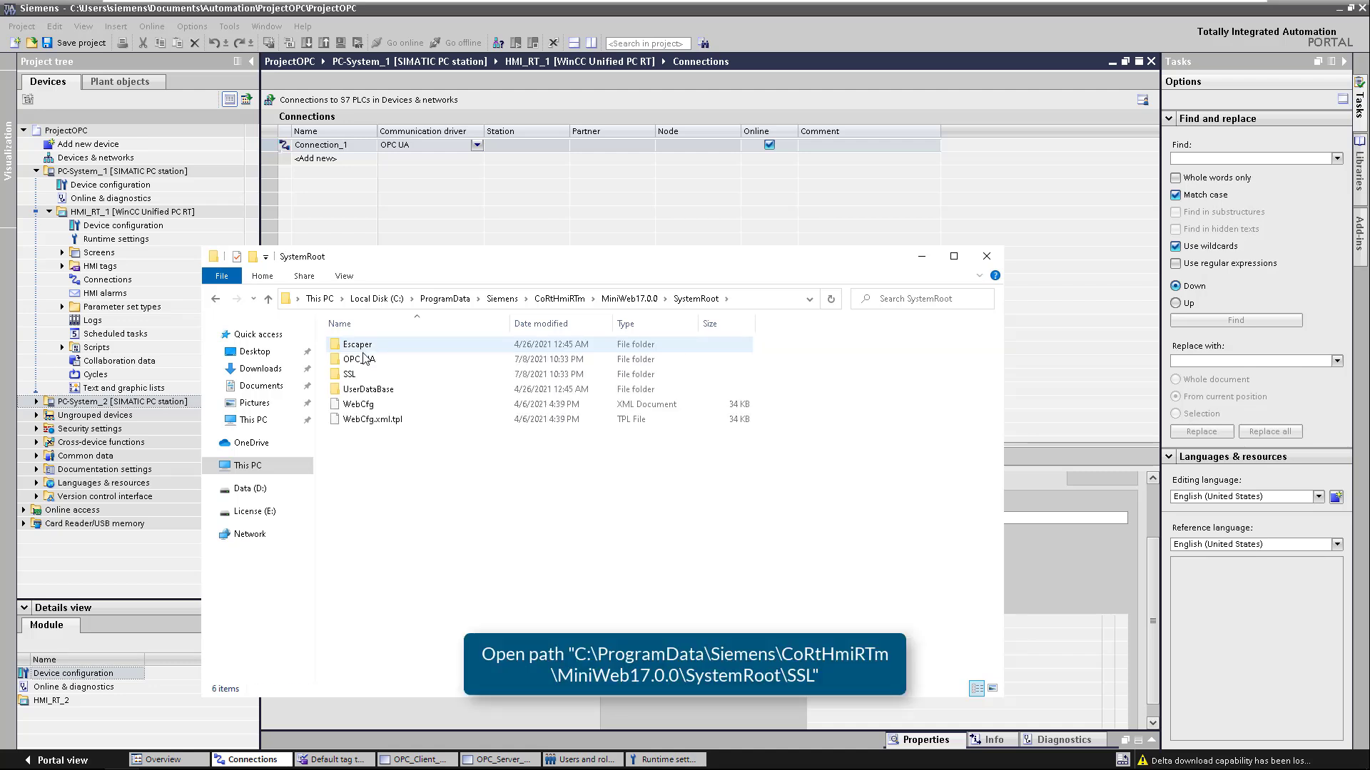
double_click(360, 378)
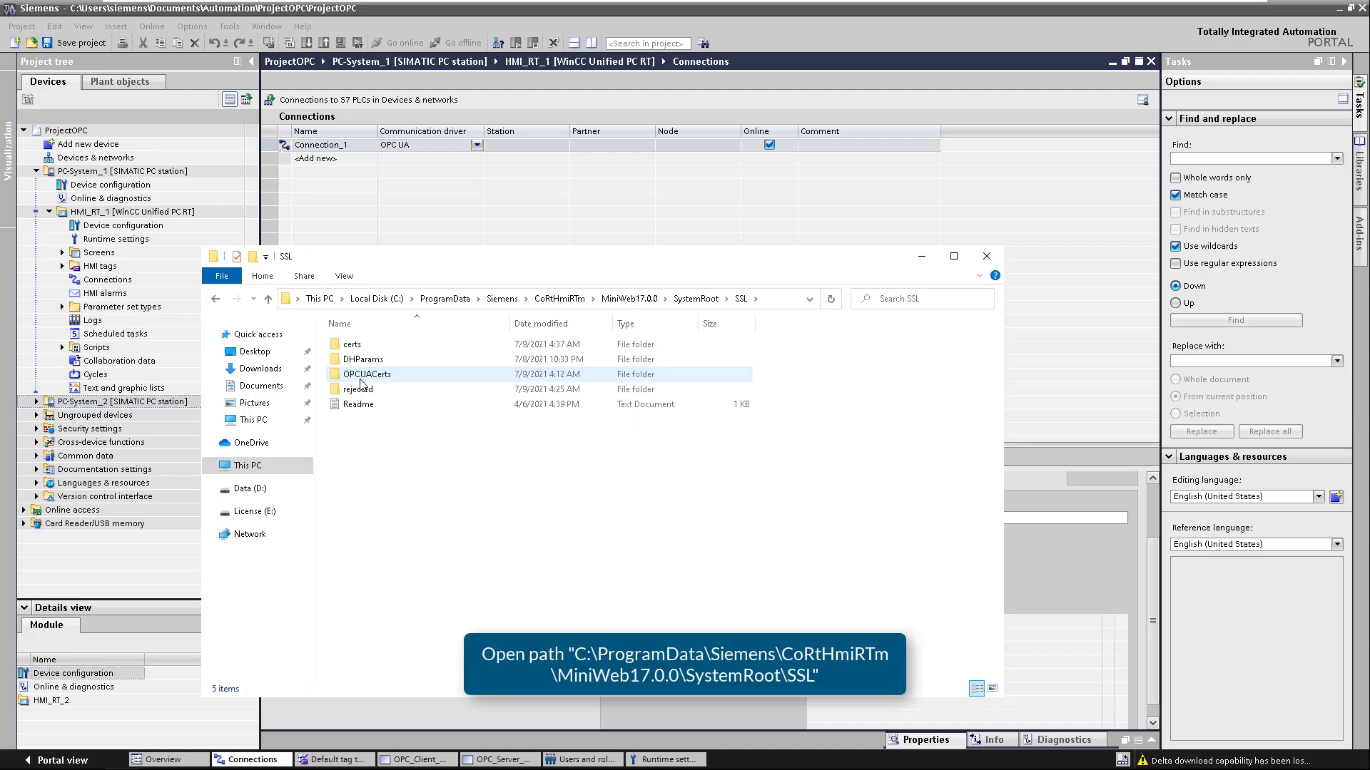
Check the contents of the rejected folder, return to the SSL folder and minimize File Explorer.
double_click(360, 389)
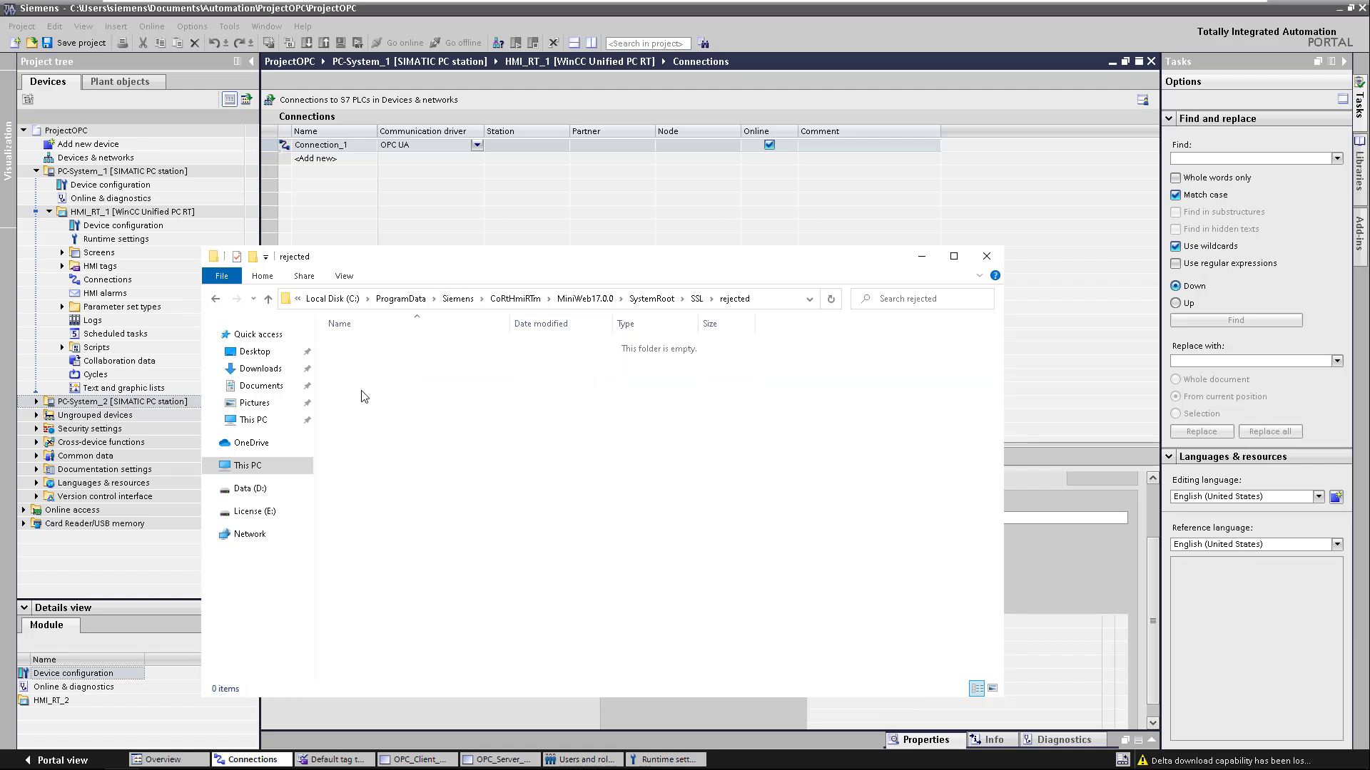
left_click(268, 299)
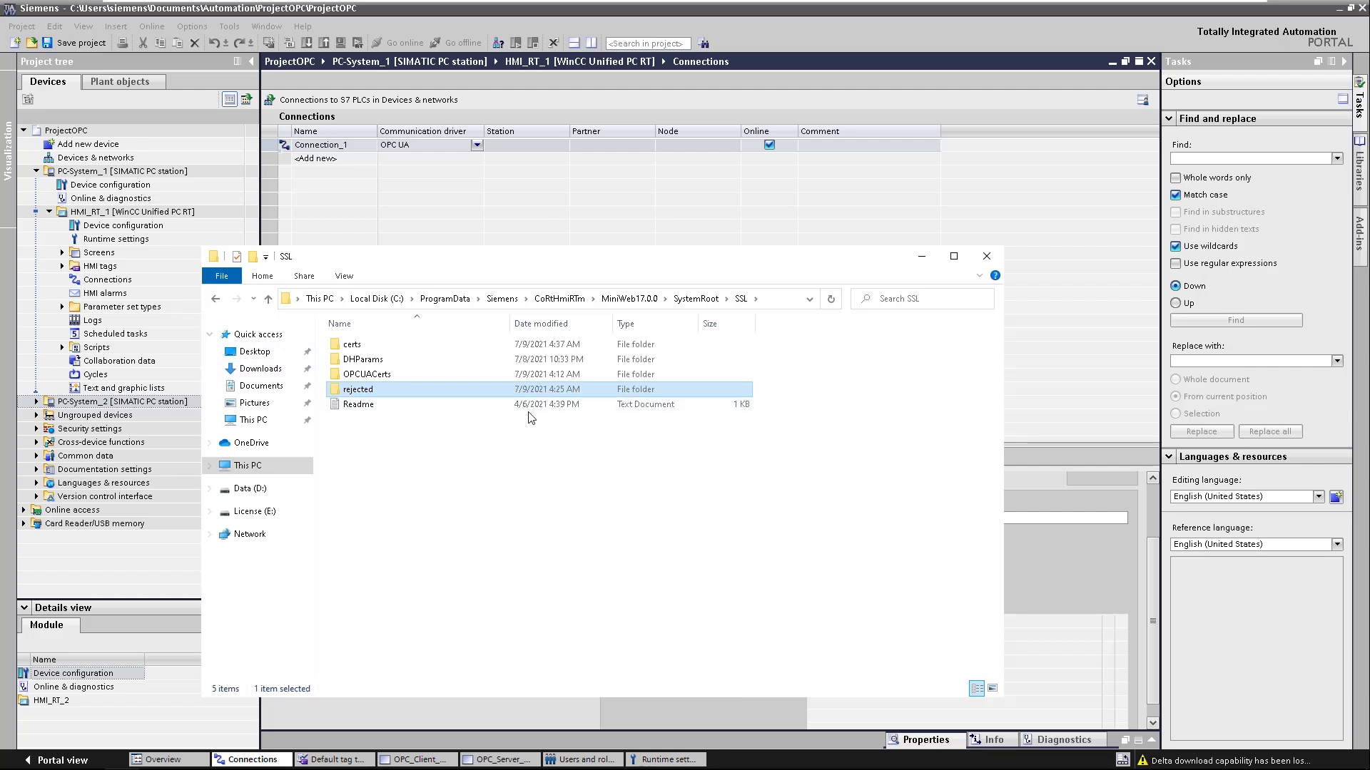
left_click(921, 256)
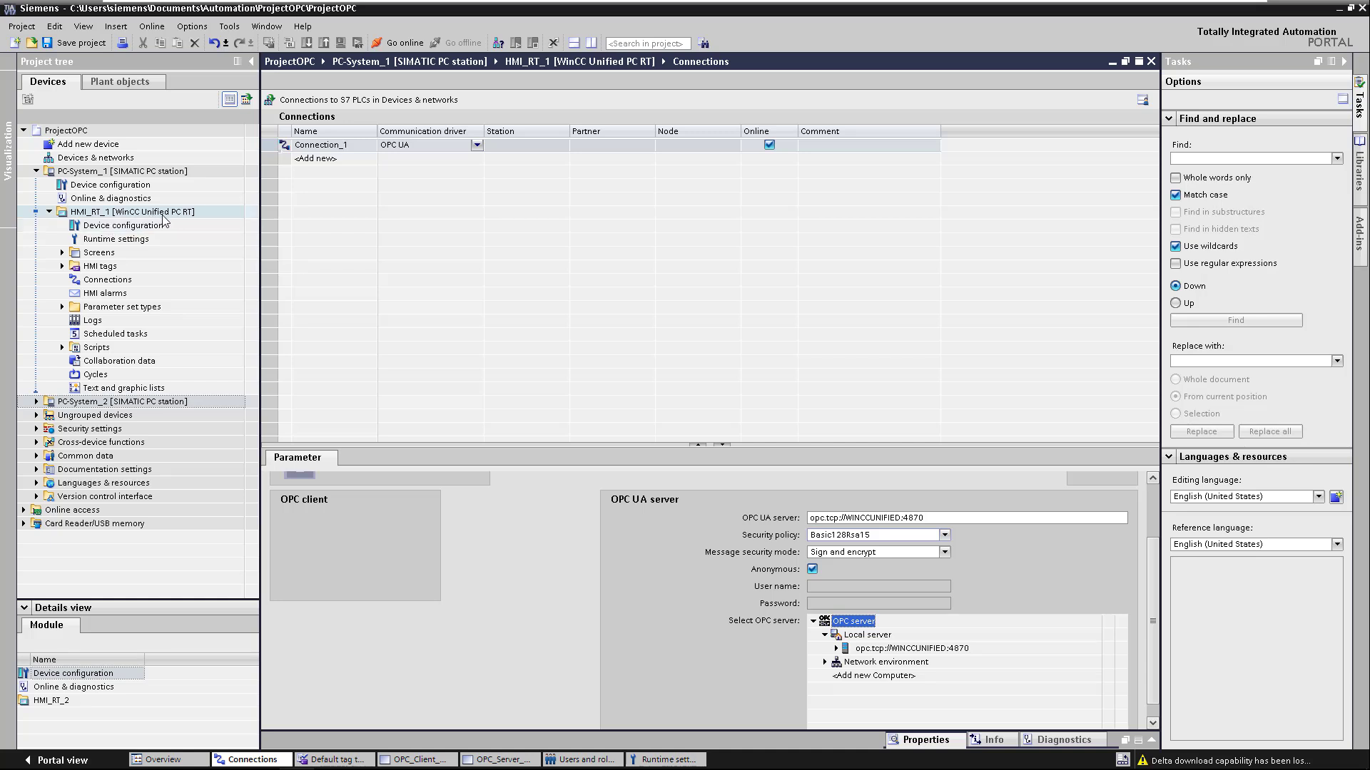
Add a tag named OPC_Bool1 to the default tag table of HMI_RT_1.
left_click(62, 266)
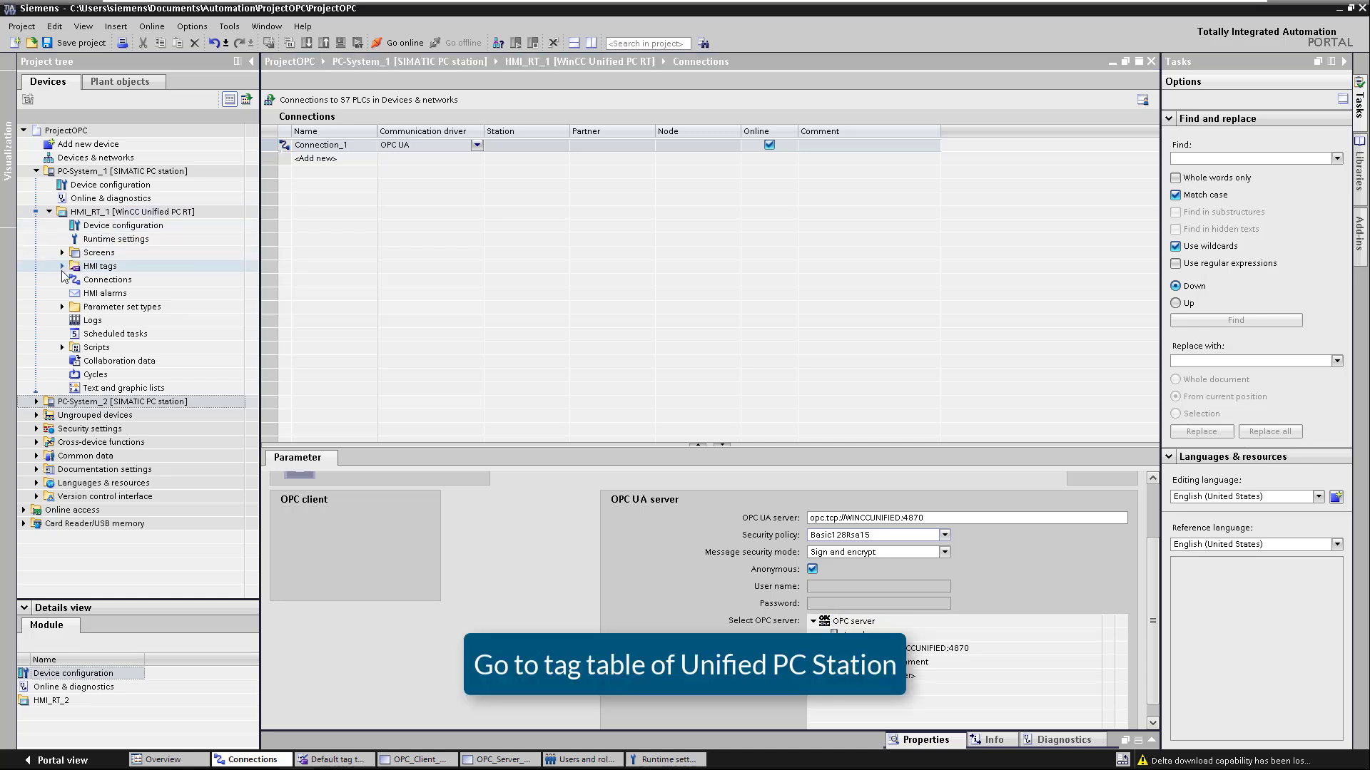
left_click(127, 308)
double_click(126, 308)
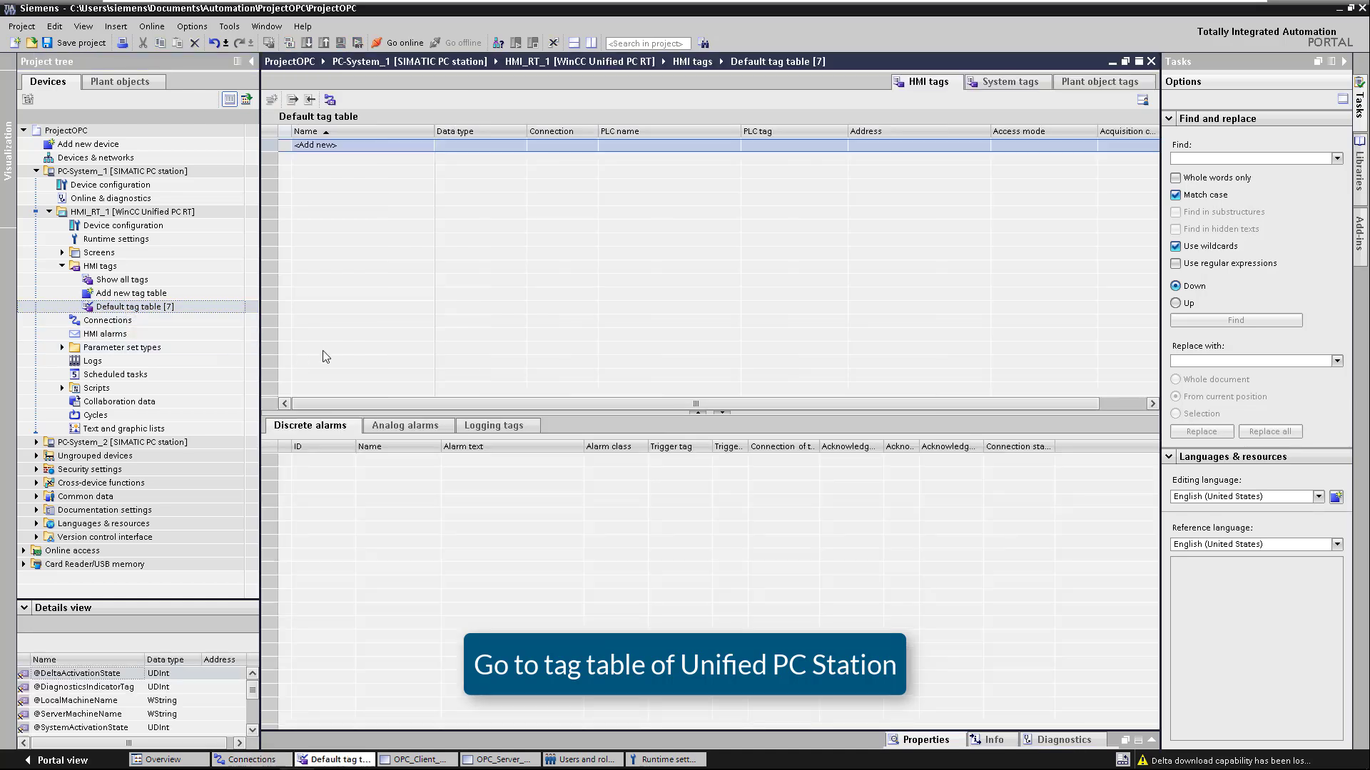
double_click(322, 147)
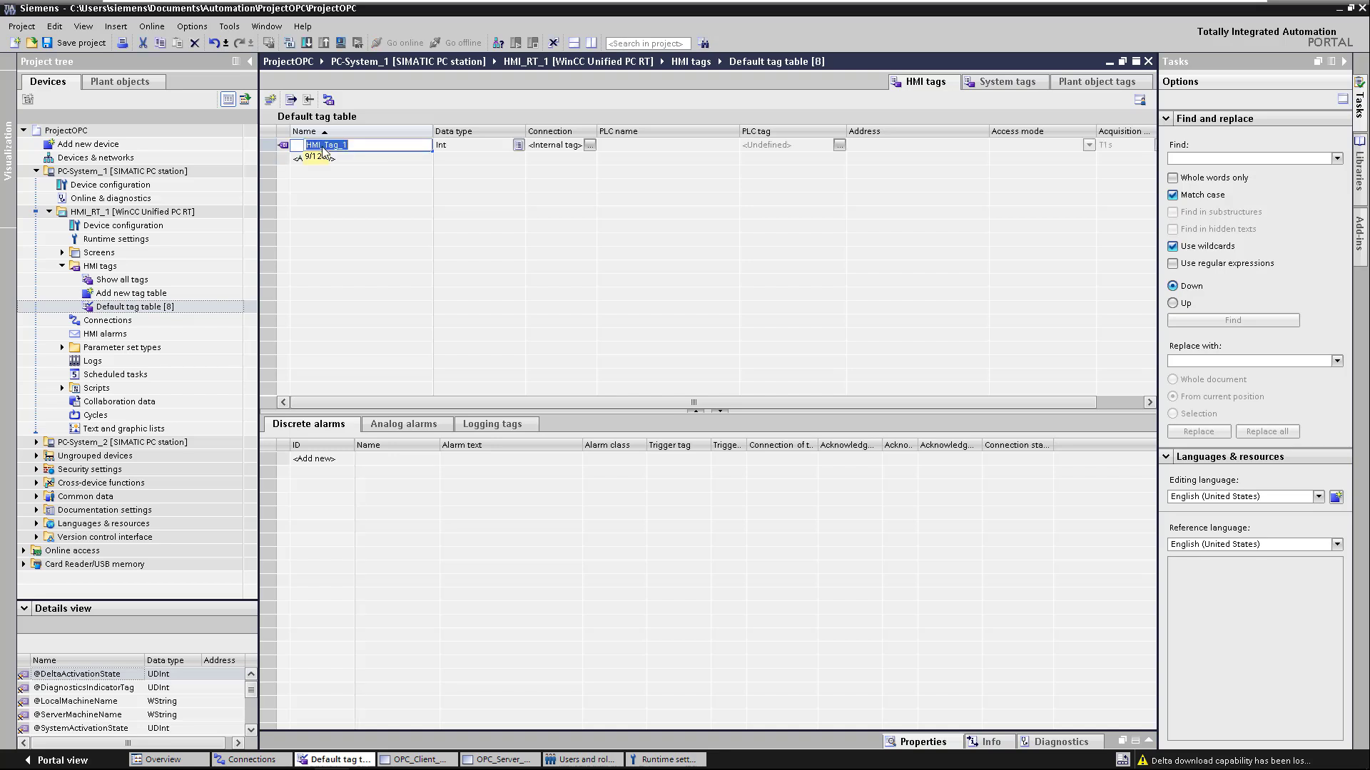
type("OPC_Bool1")
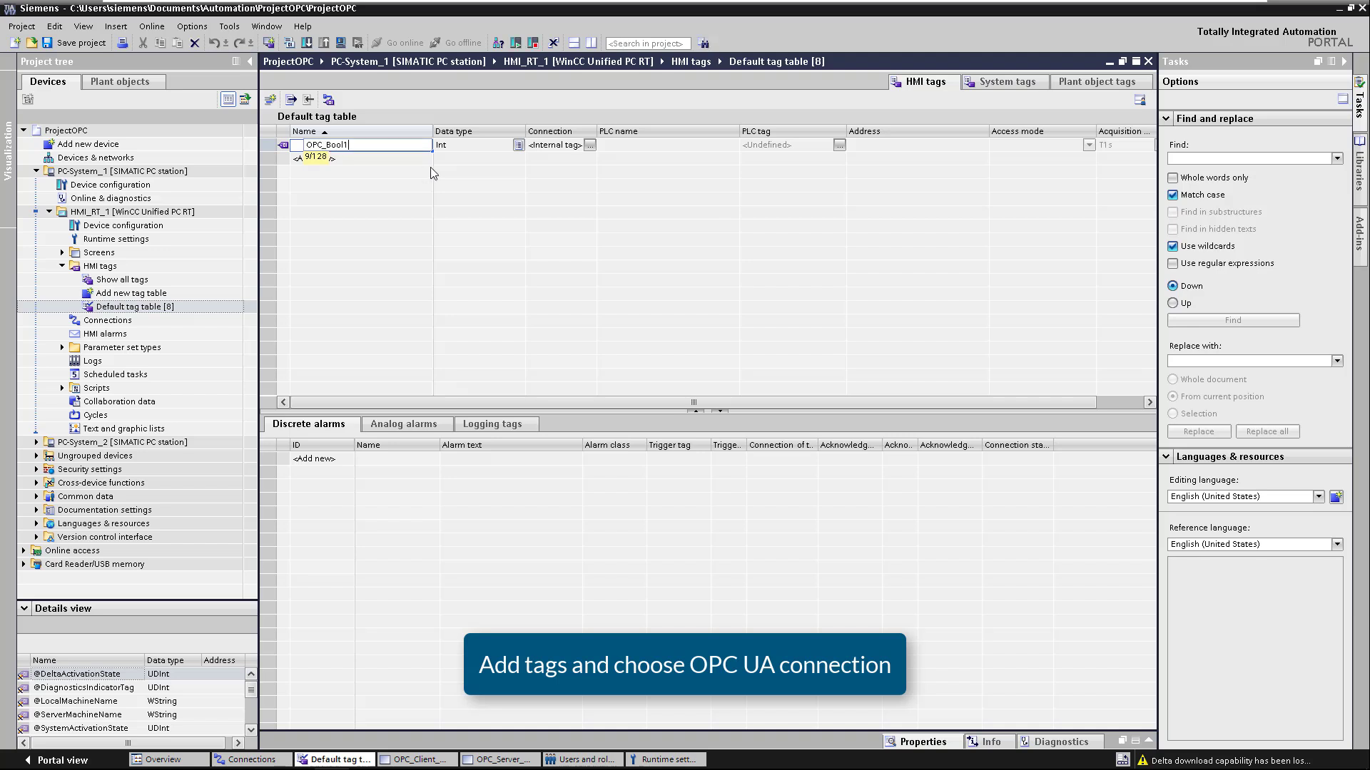
Assign Connection_1 as the connection of the OPC_Bool1 tag.
left_click(590, 149)
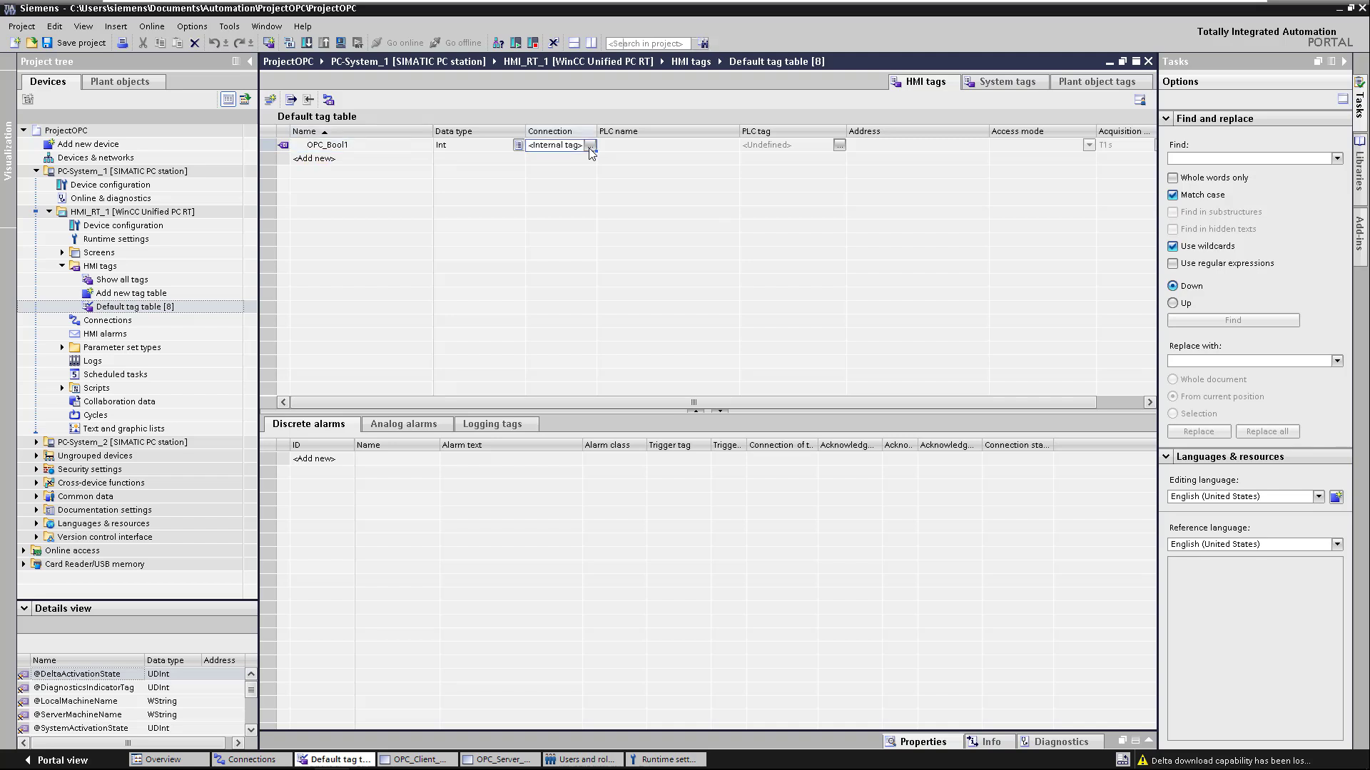
left_click(590, 146)
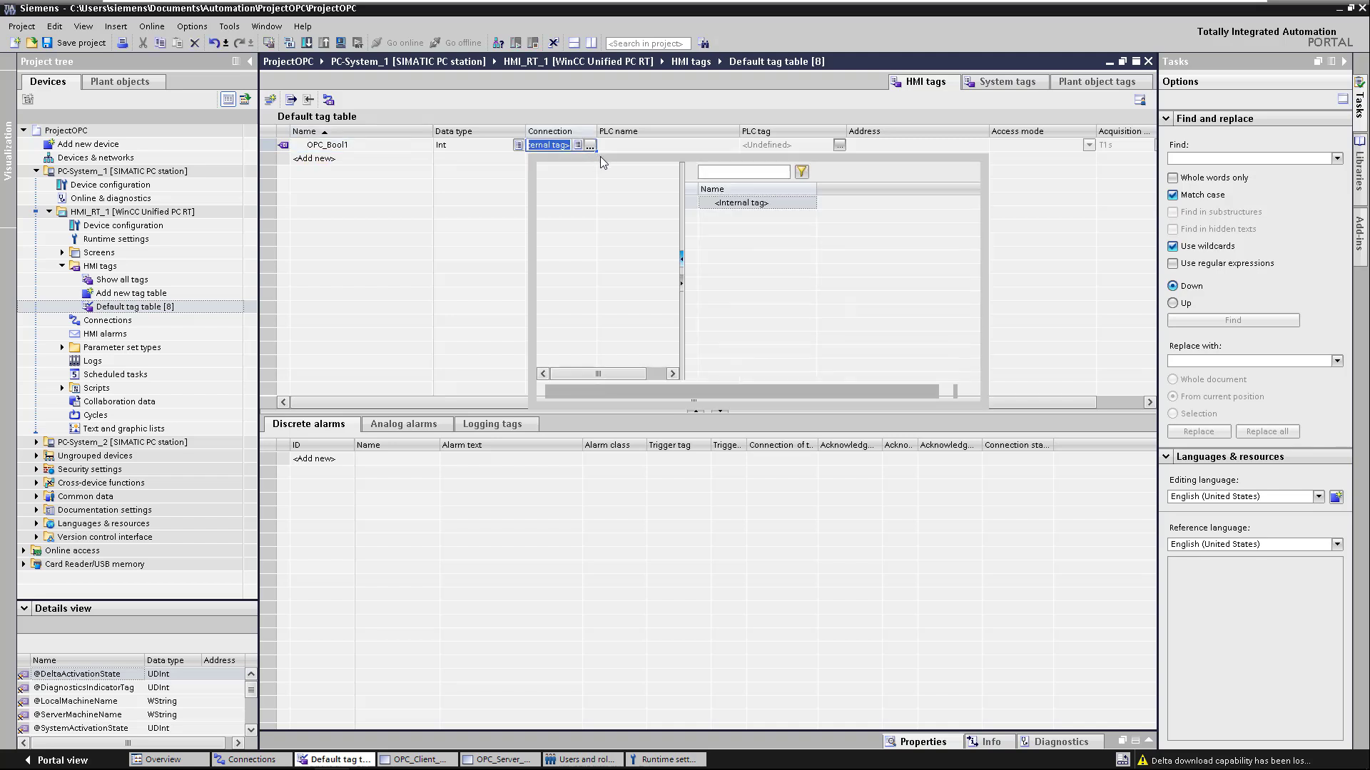
left_click(735, 216)
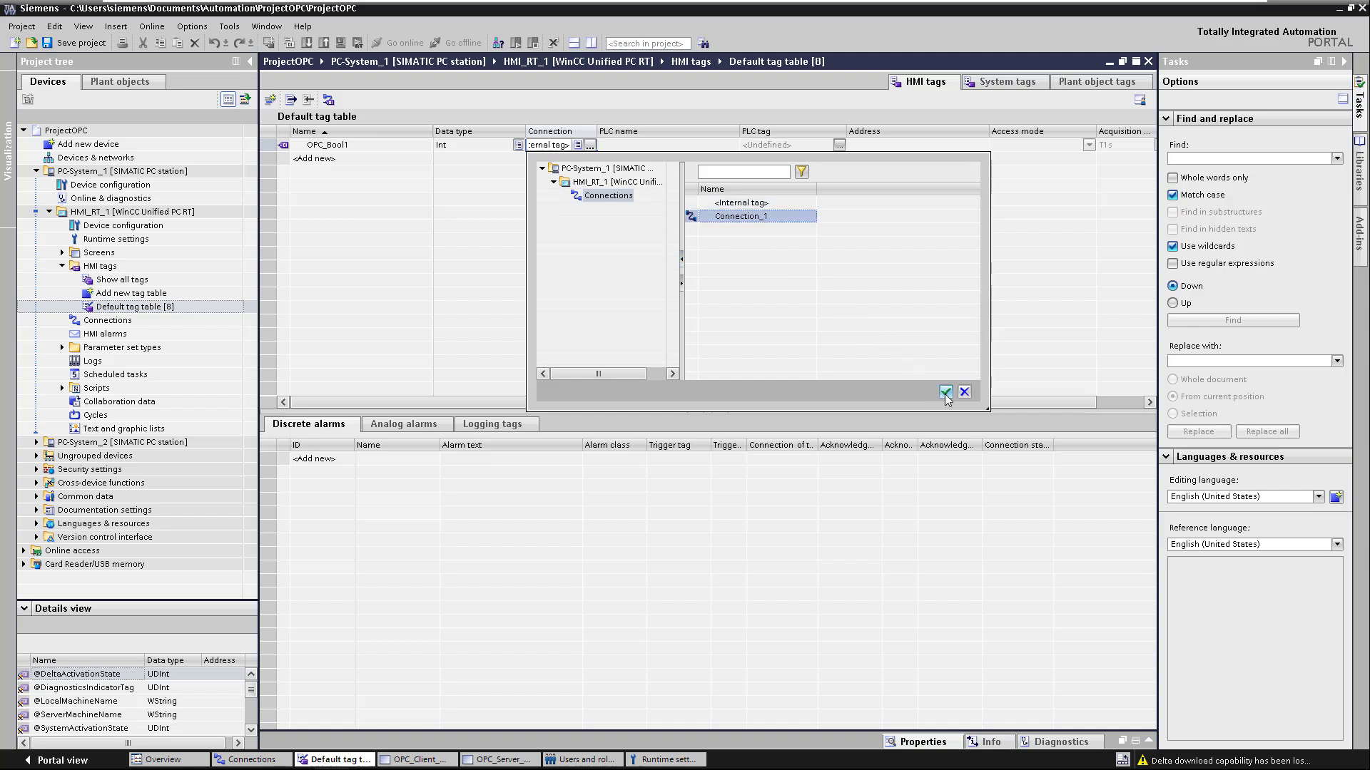
left_click(944, 393)
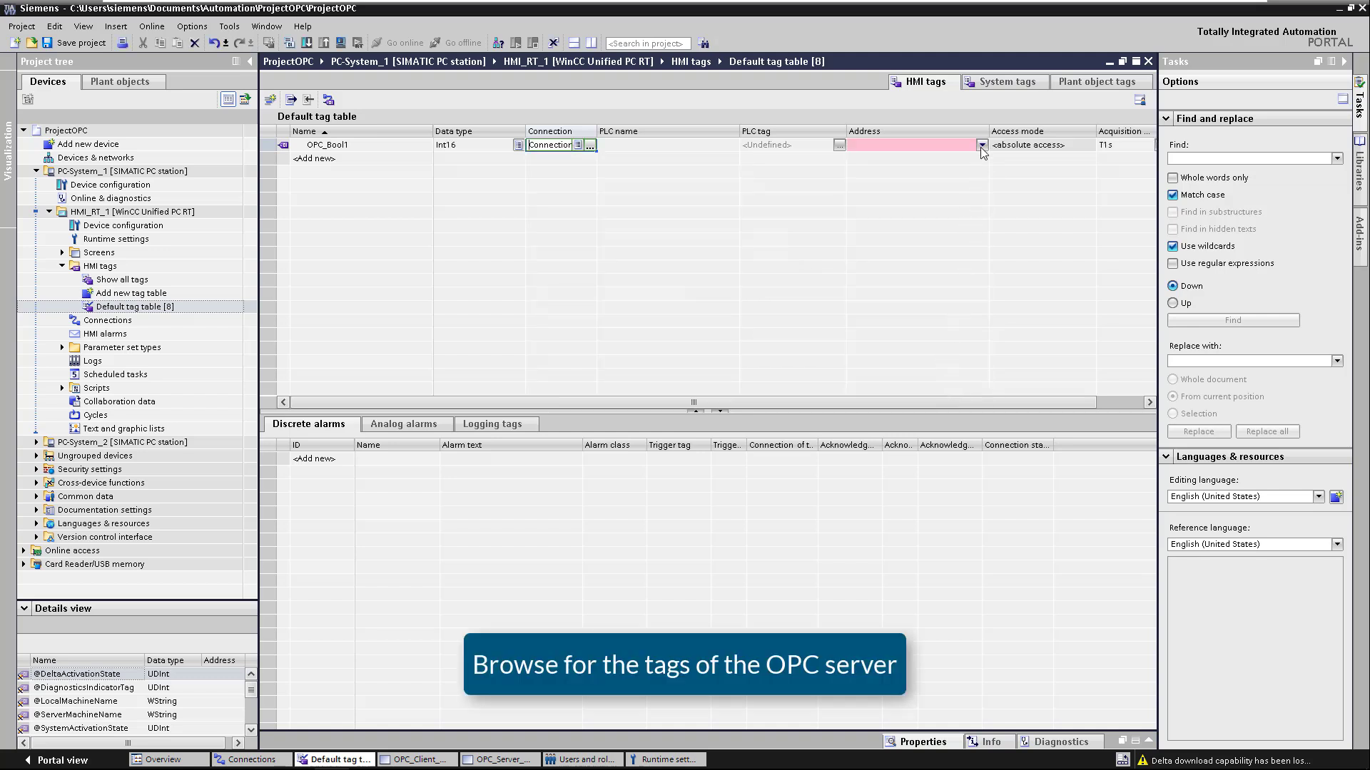
Try to browse the OPC UA server's tags for the OPC_Bool1 address.
left_click(981, 145)
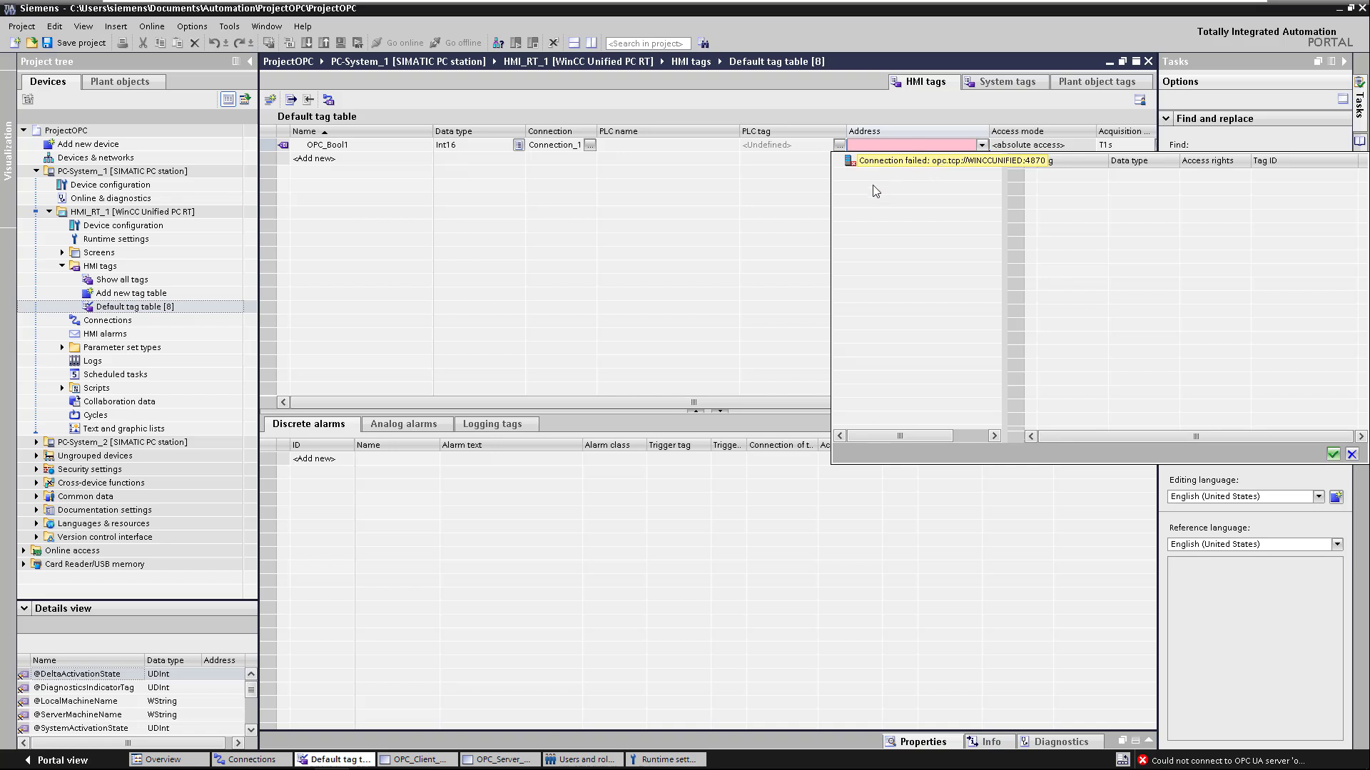
left_click(940, 164)
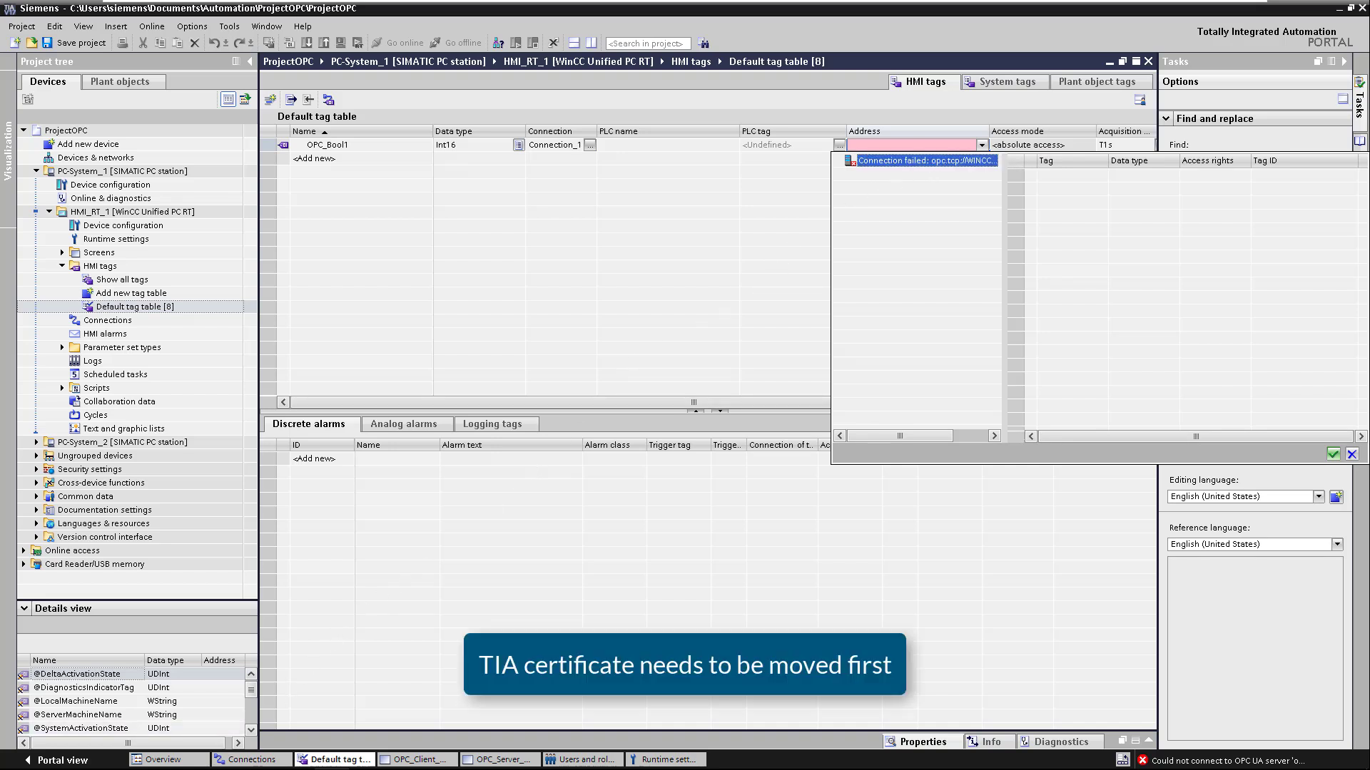
Move the TIA certificate from the rejected folder to the certs folder in SSL and minimize File Explorer.
left_click(134, 761)
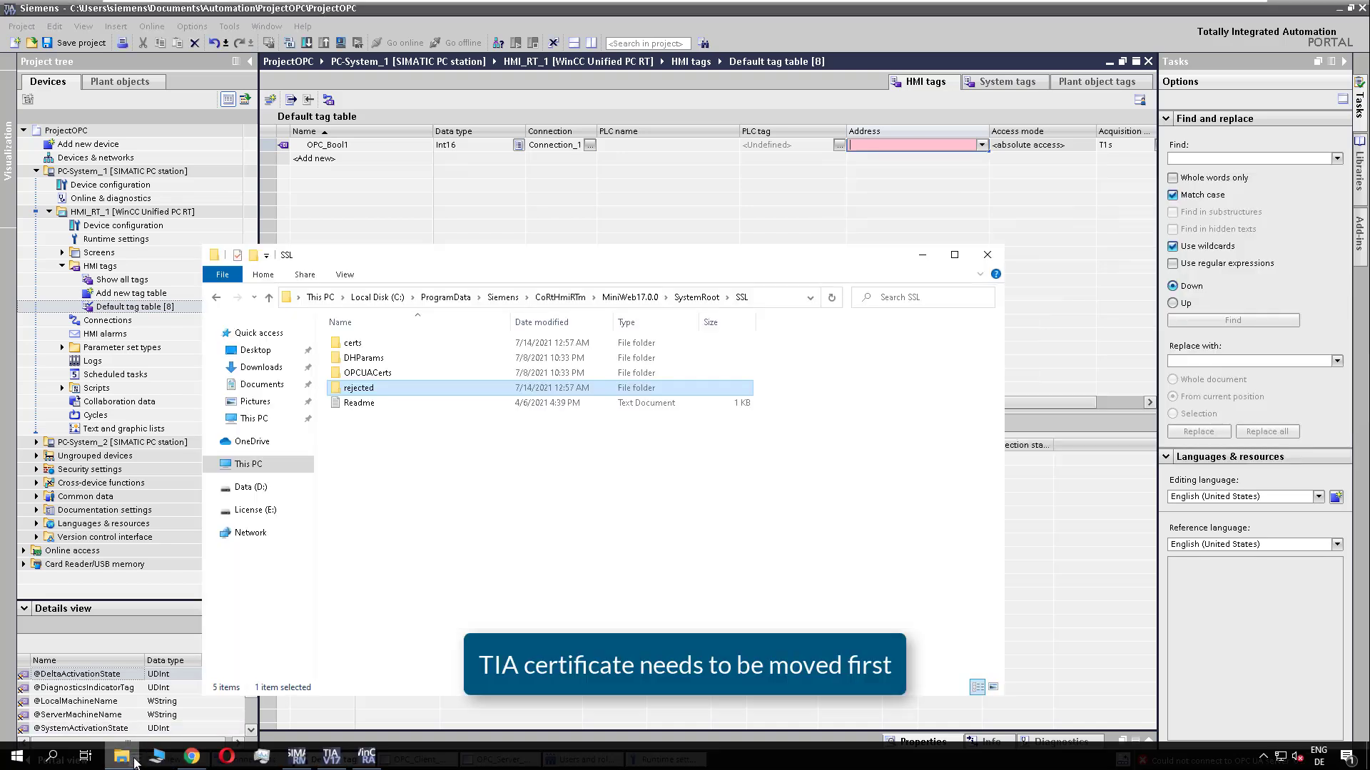
double_click(401, 394)
right_click(401, 345)
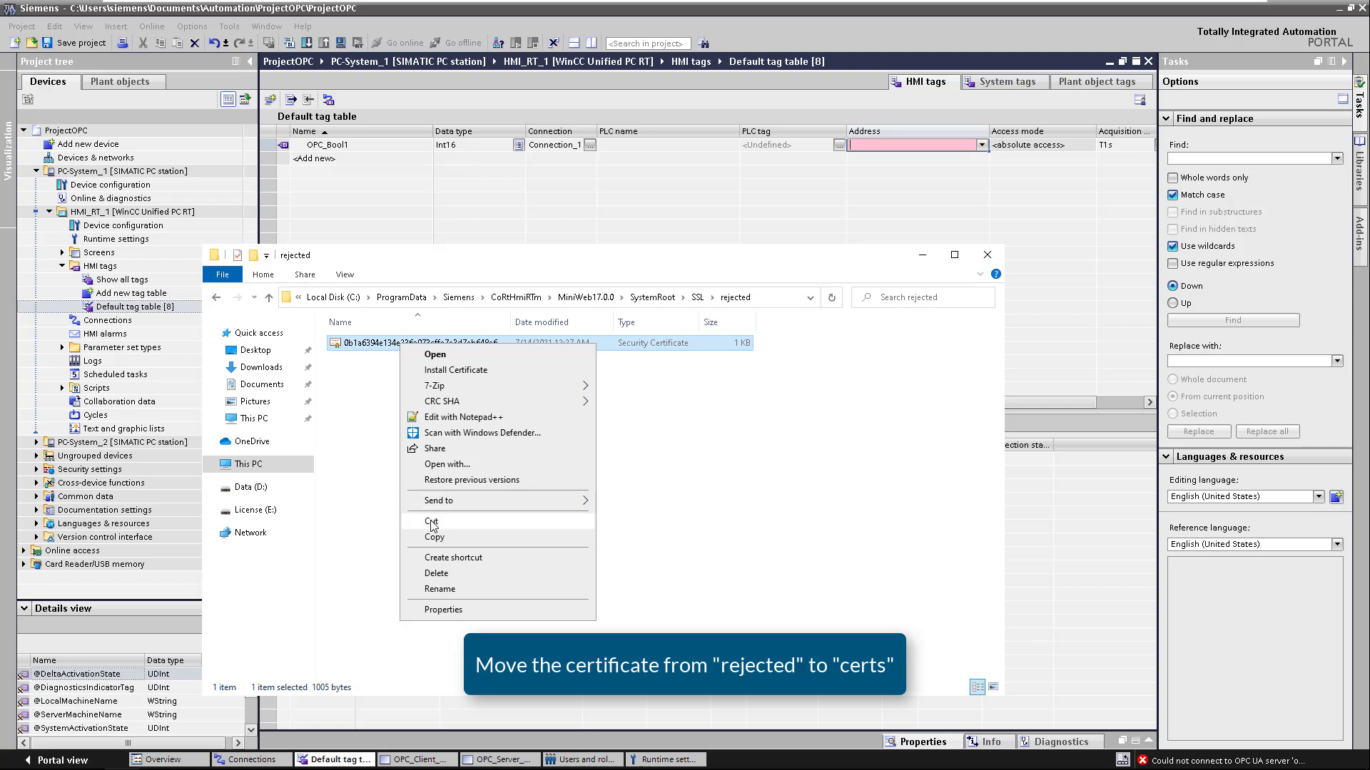
left_click(432, 522)
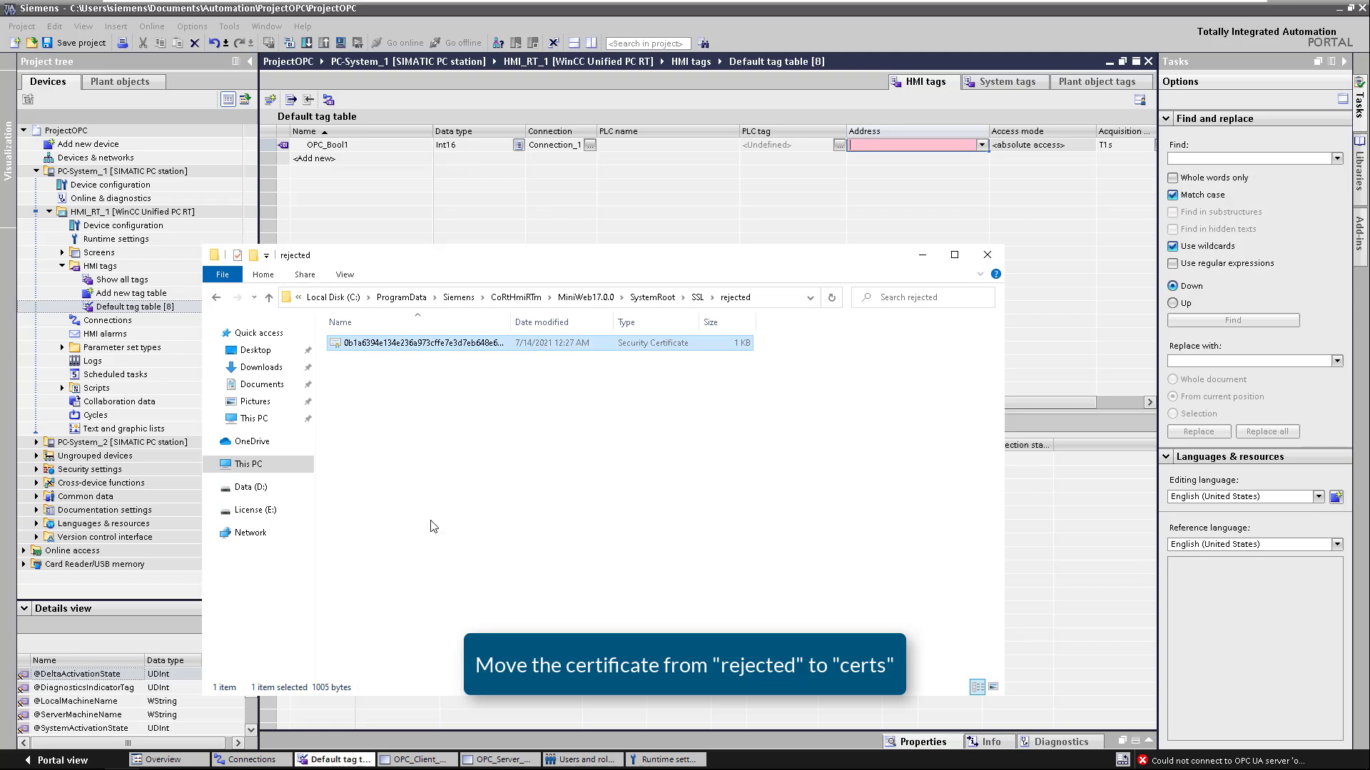
left_click(269, 297)
double_click(360, 344)
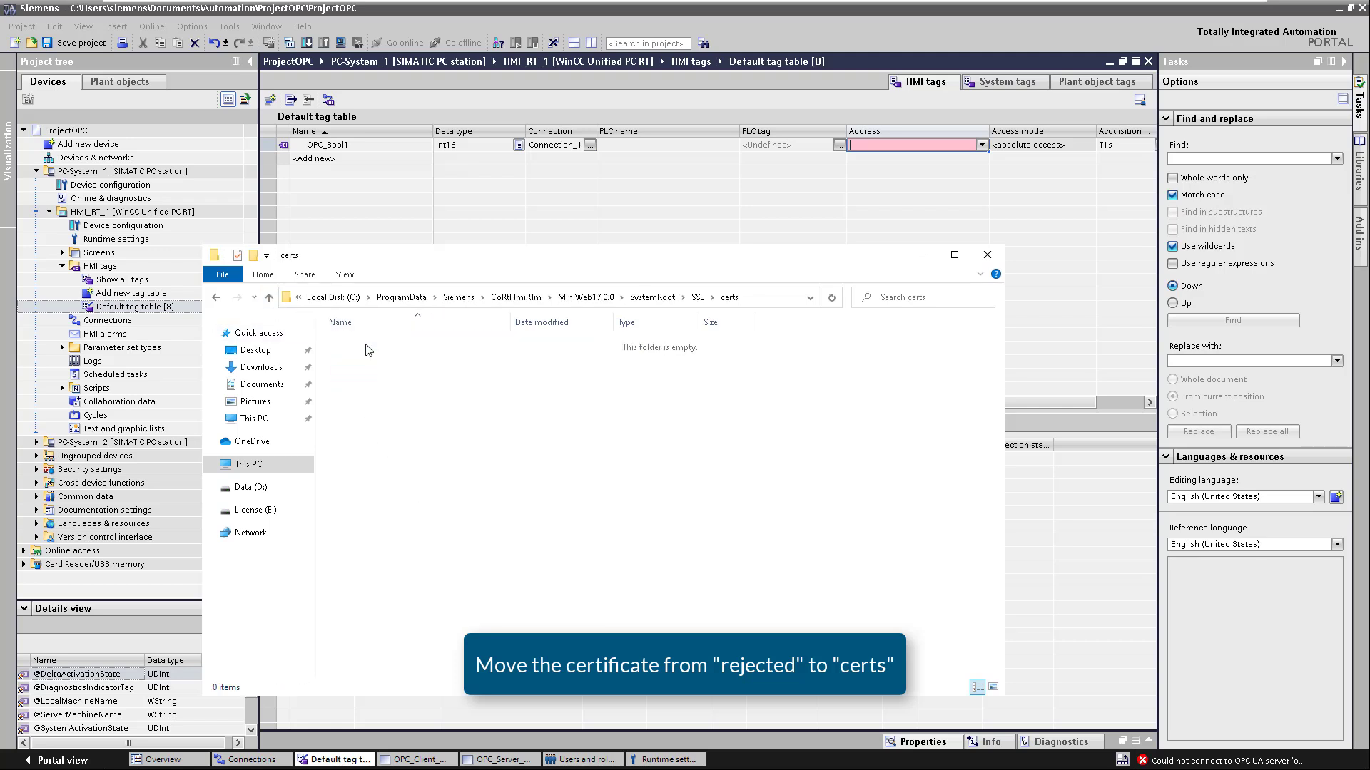
right_click(367, 346)
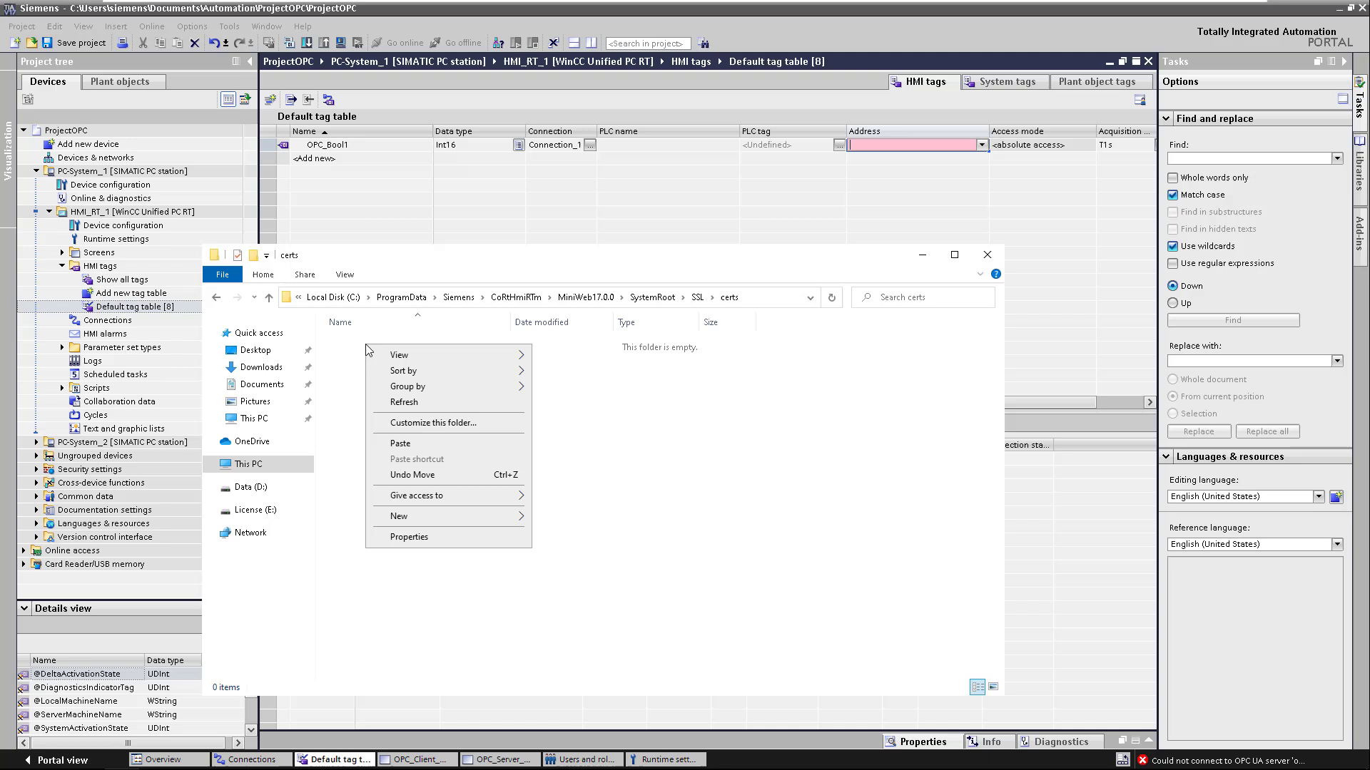
left_click(398, 443)
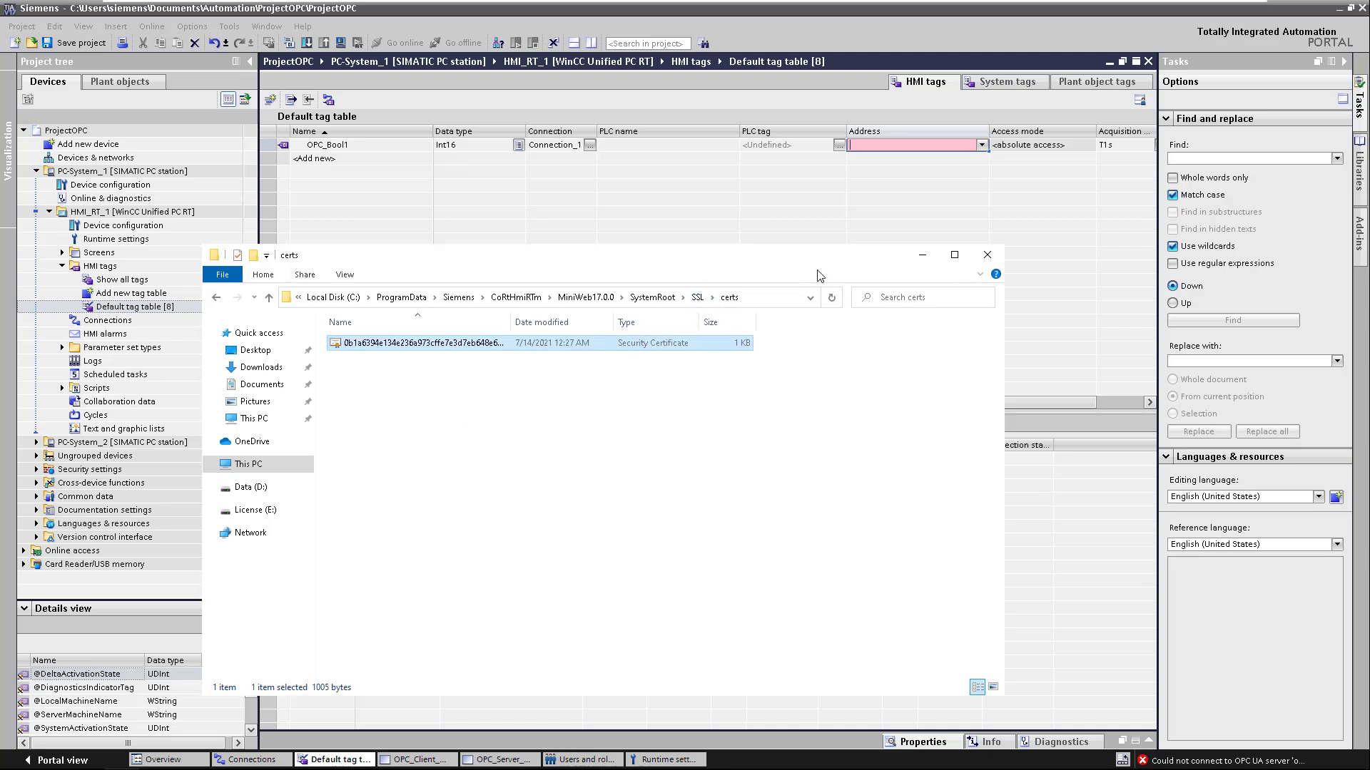
left_click(915, 255)
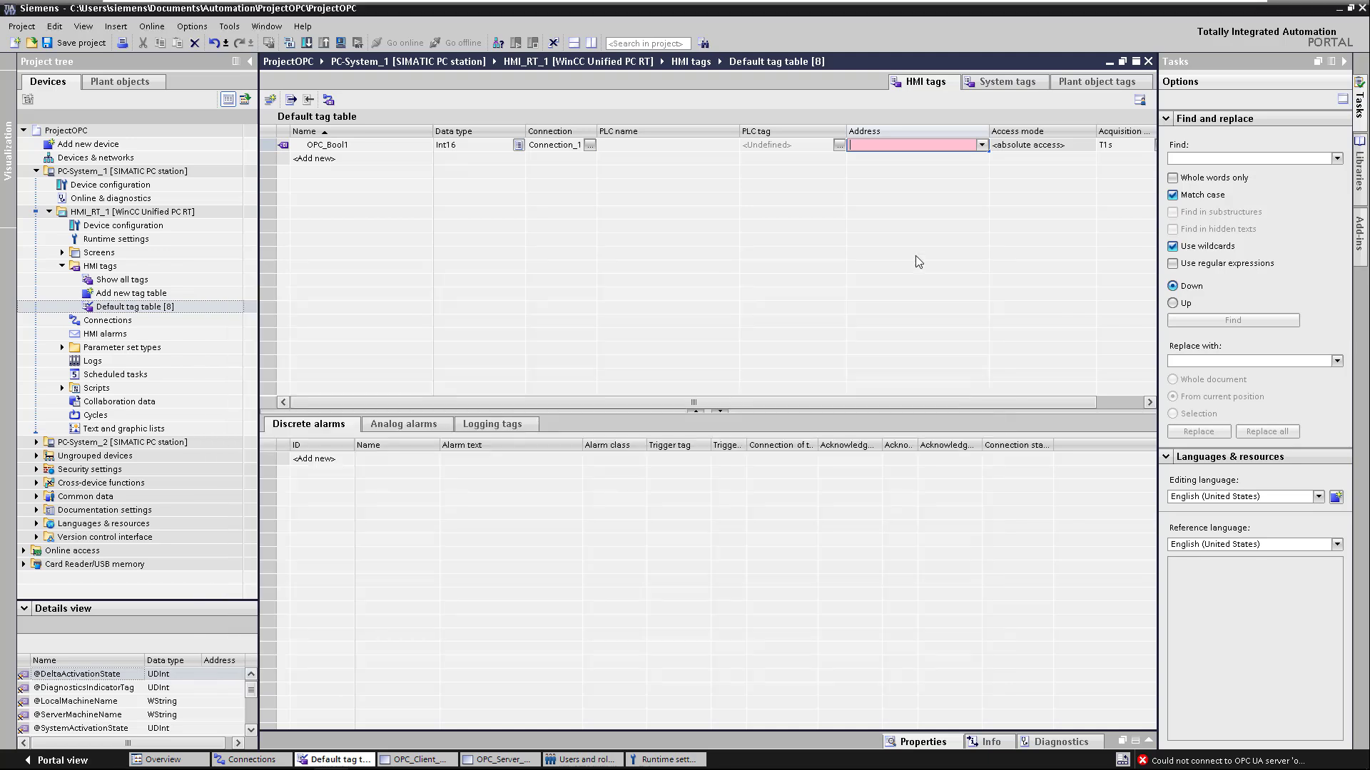
Set the address of the OPC_Bool1 tag to the OPC UA server tag OPC_Bool_1 under WinCC RT Advanced.
left_click(981, 145)
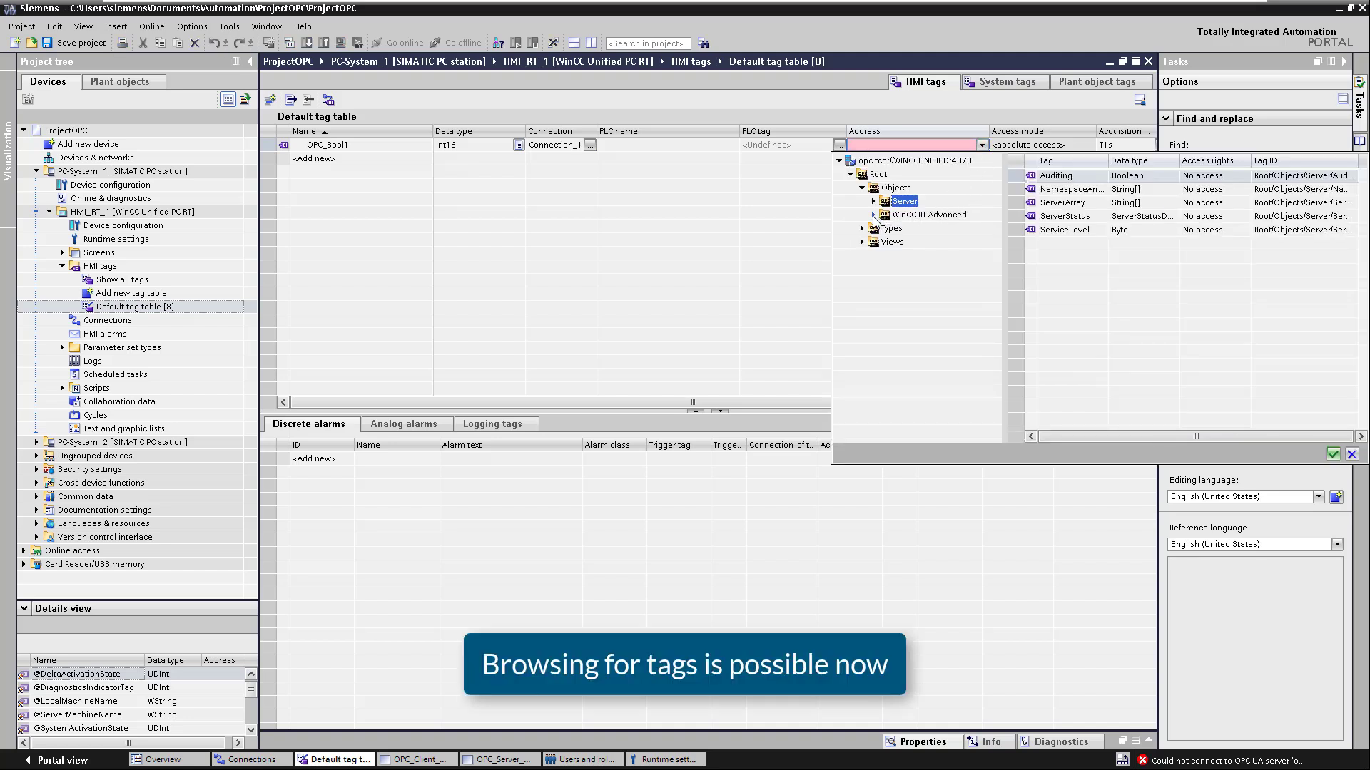
left_click(874, 216)
left_click(909, 242)
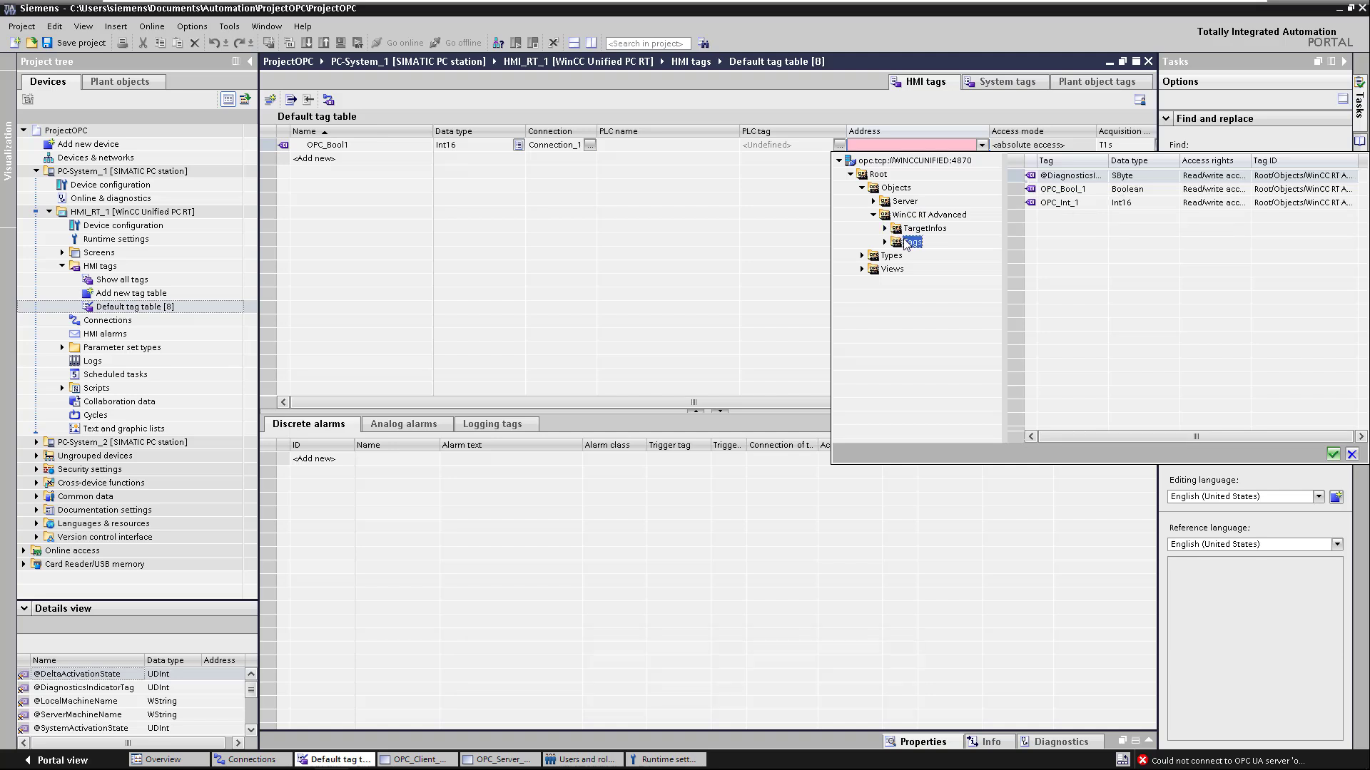
double_click(1055, 190)
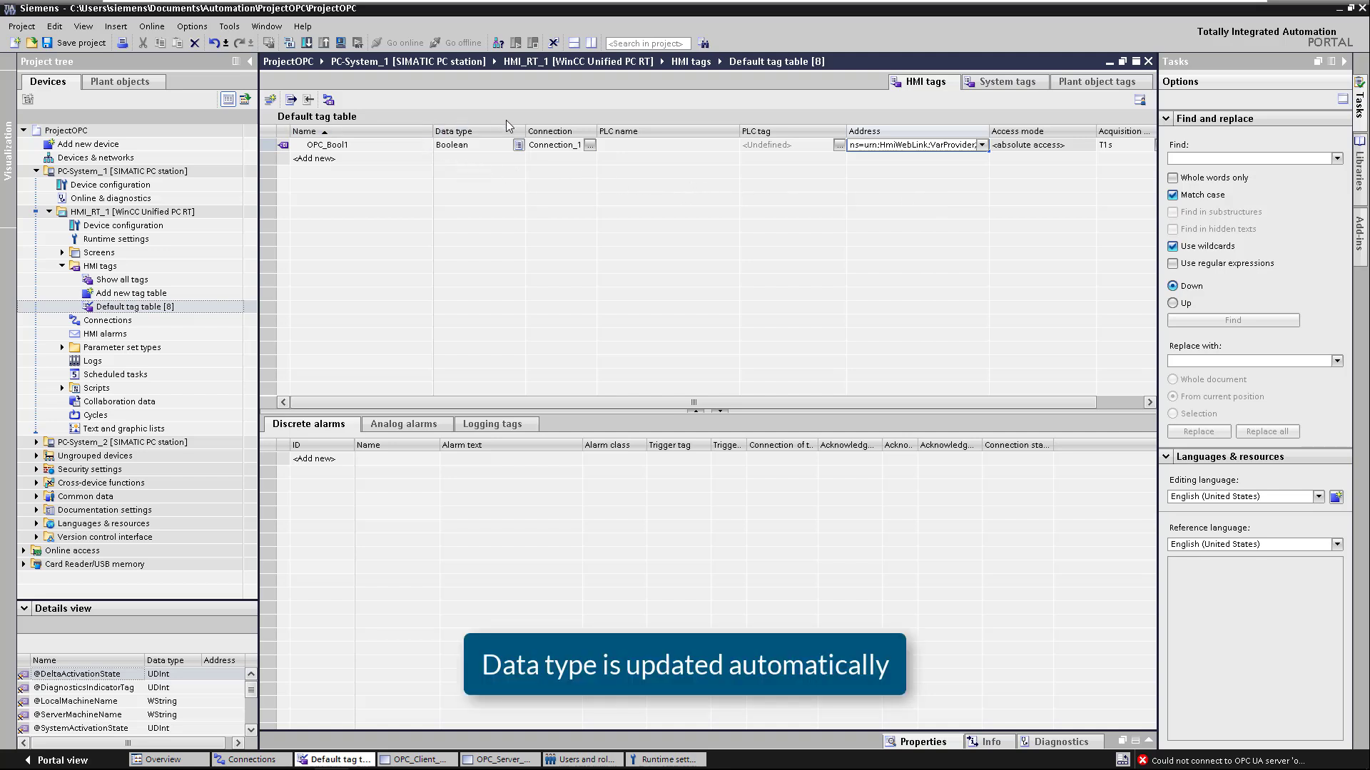
Add a second tag named OPC_Int1 and set its address to the OPC UA server tag OPC_Int_1.
double_click(336, 158)
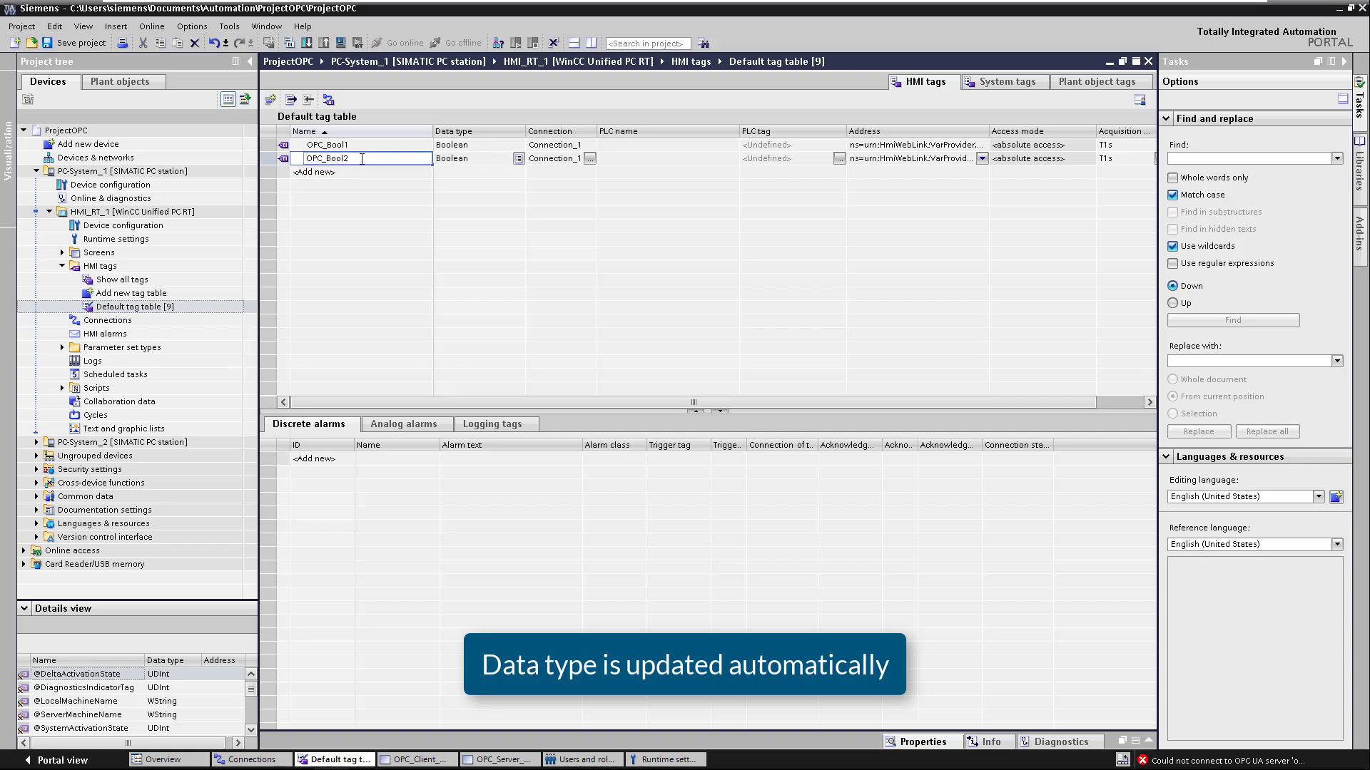
key("BackSpace")
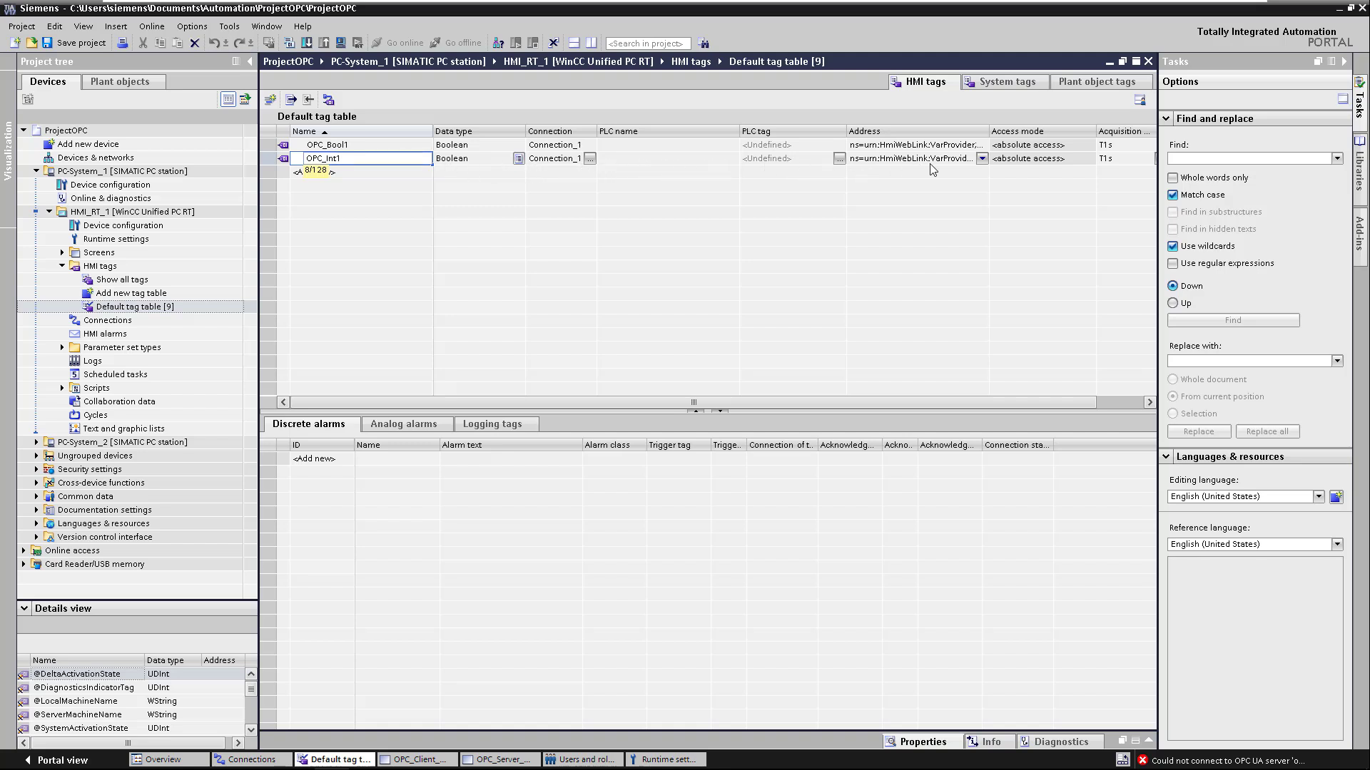
left_click(977, 160)
left_click(979, 160)
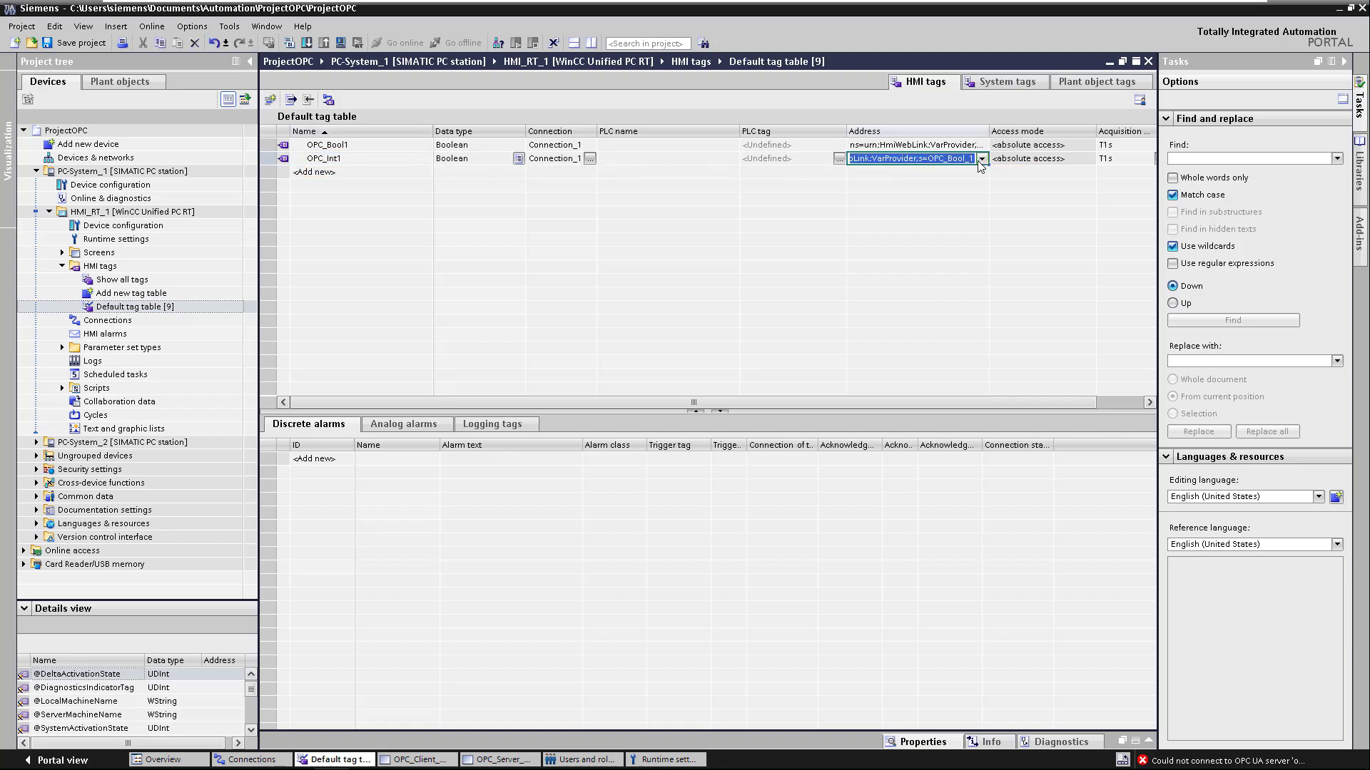
left_click(982, 159)
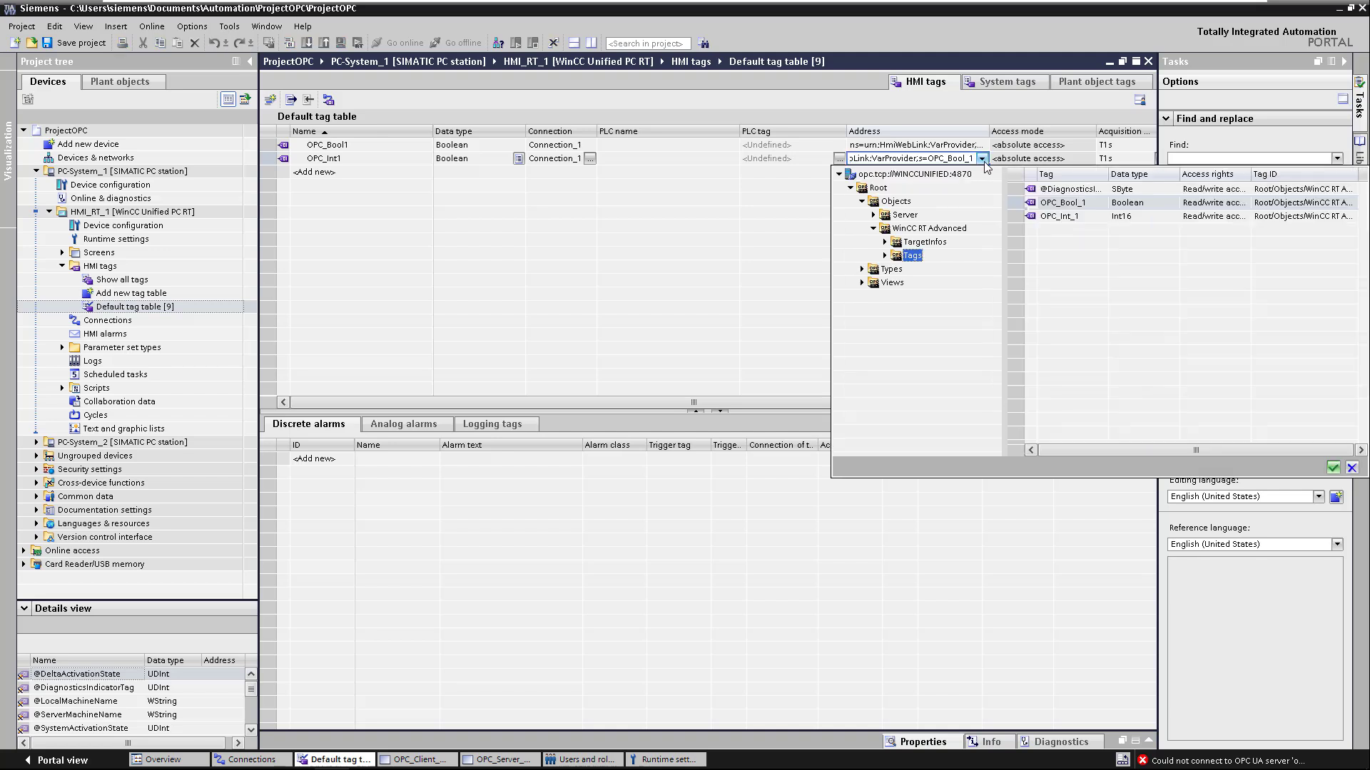
double_click(1059, 216)
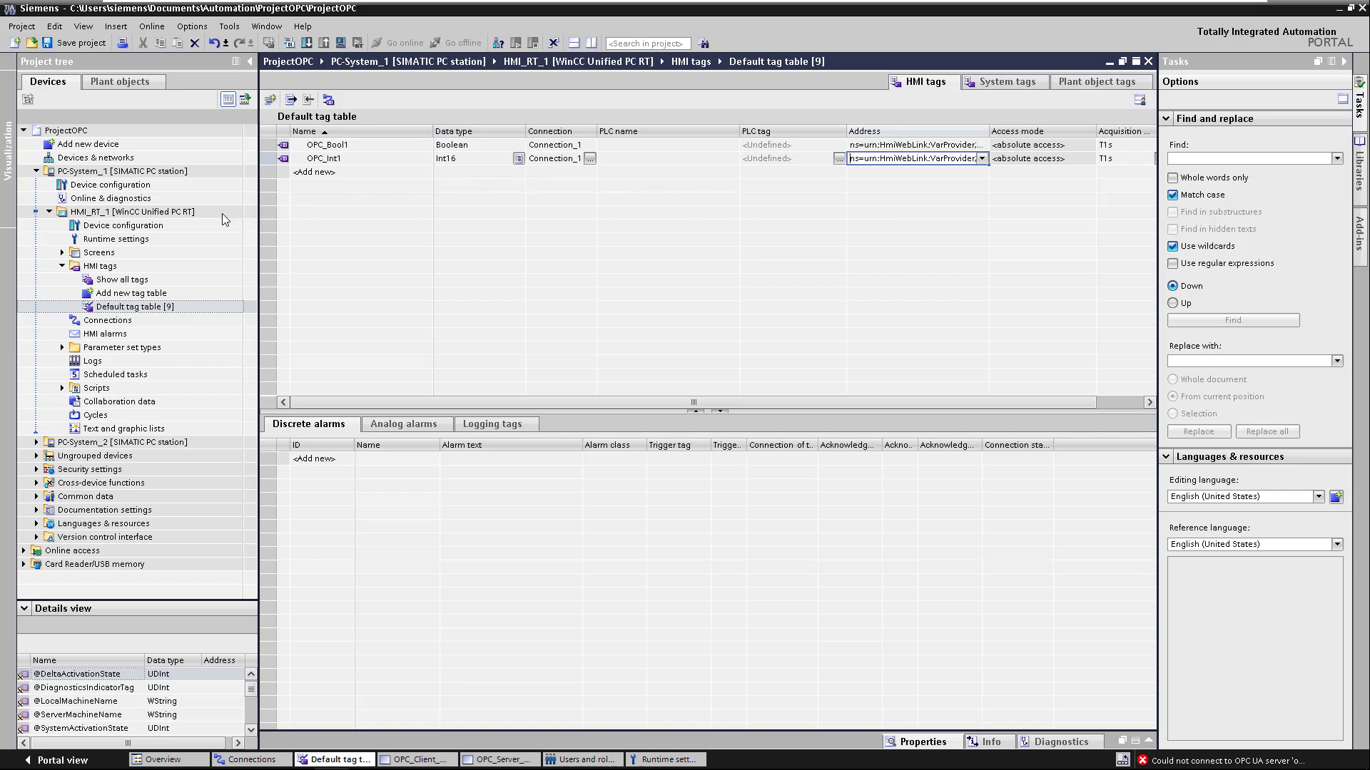
Open OPC_Client_Screen1 and examine the event functions of the OPC Bool true / false and In-/Decrease OPC_Int buttons.
left_click(62, 253)
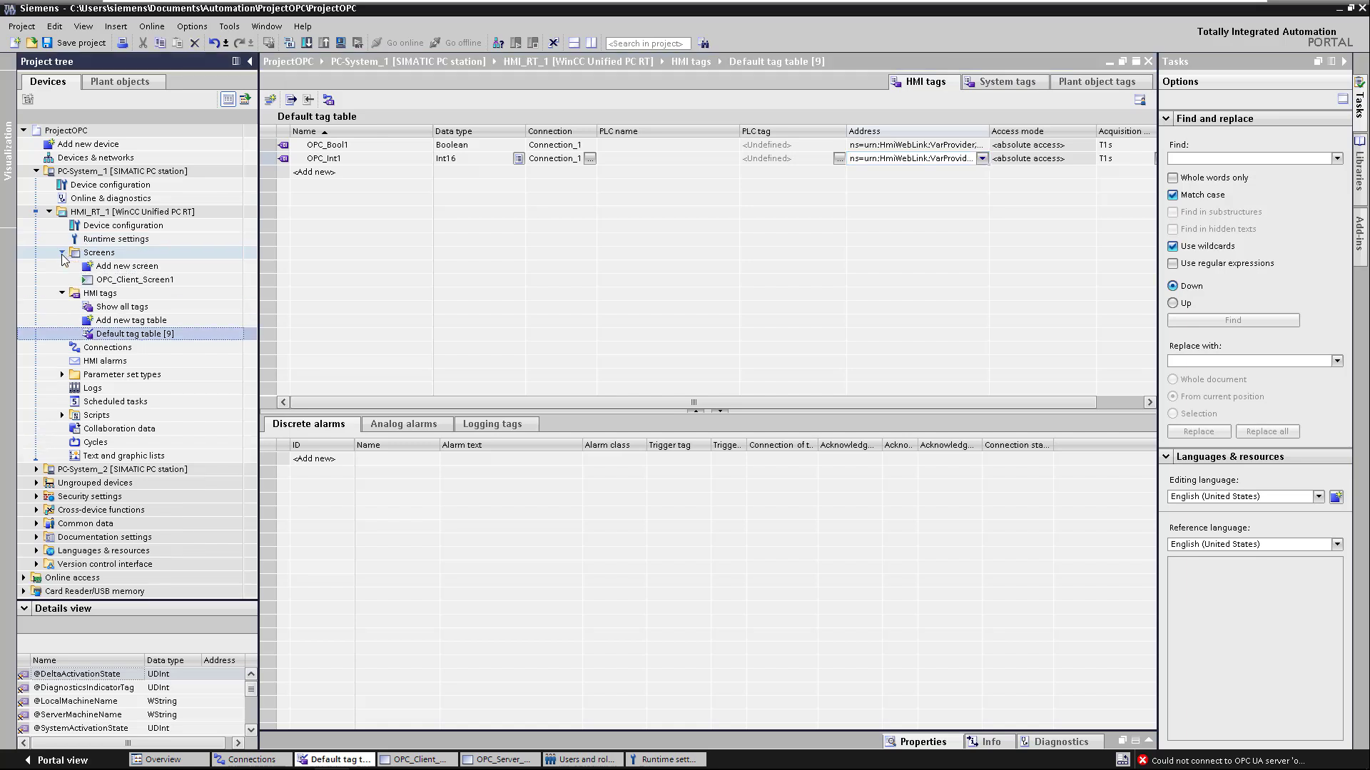
double_click(125, 284)
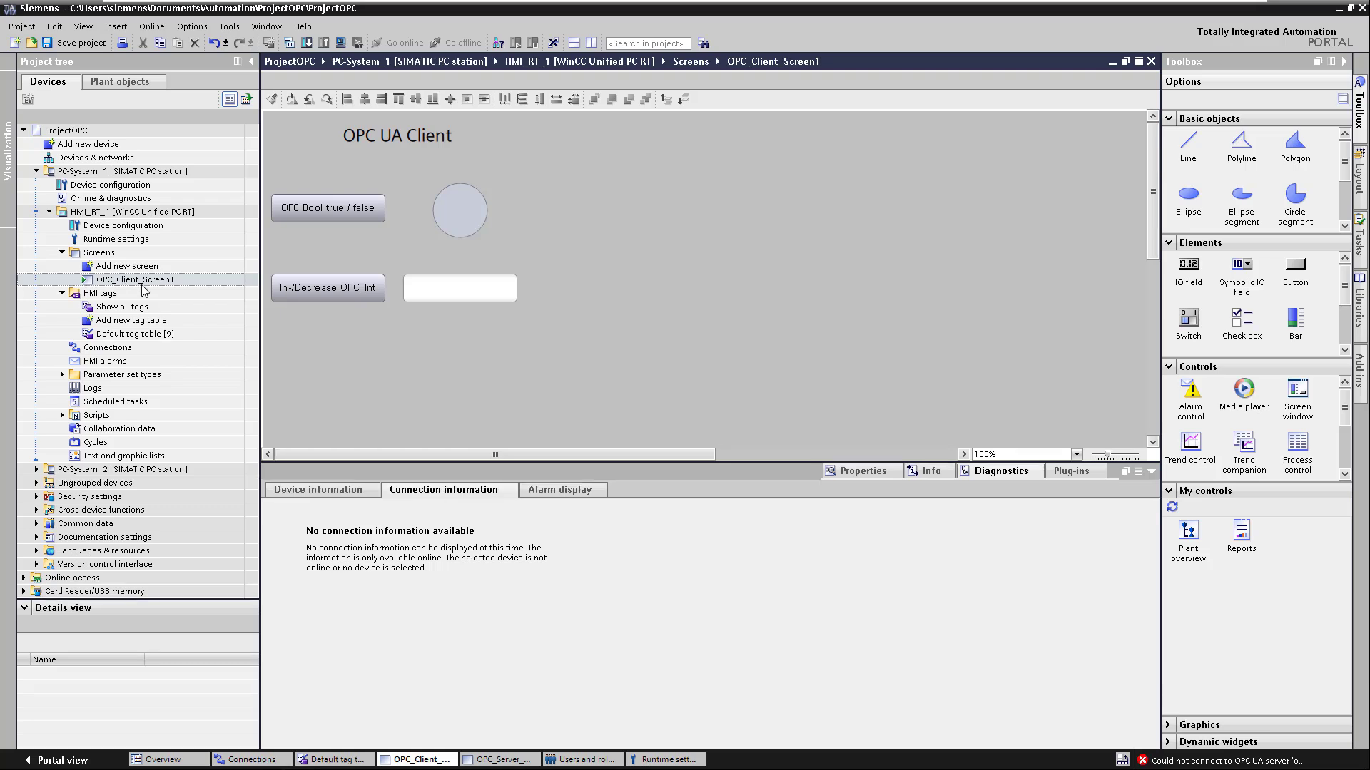
left_click(305, 200)
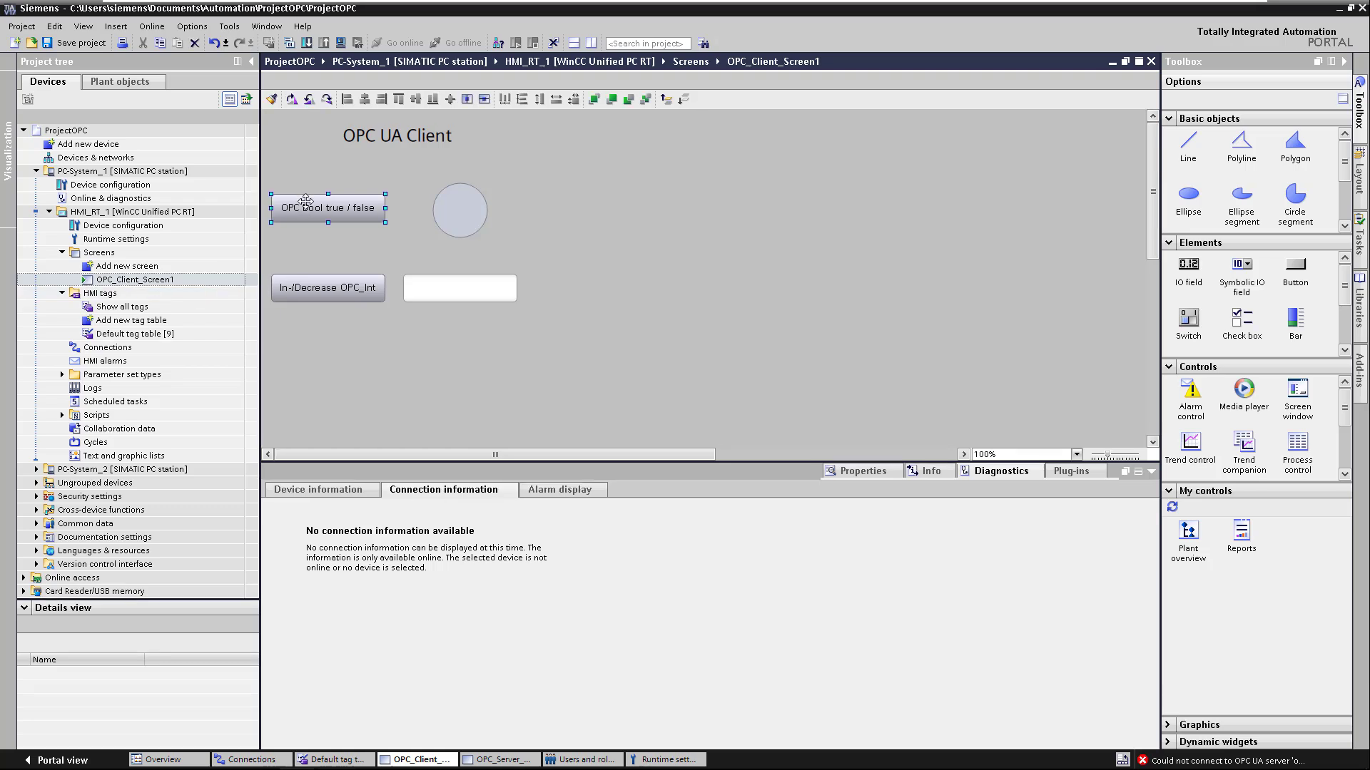
left_click(836, 473)
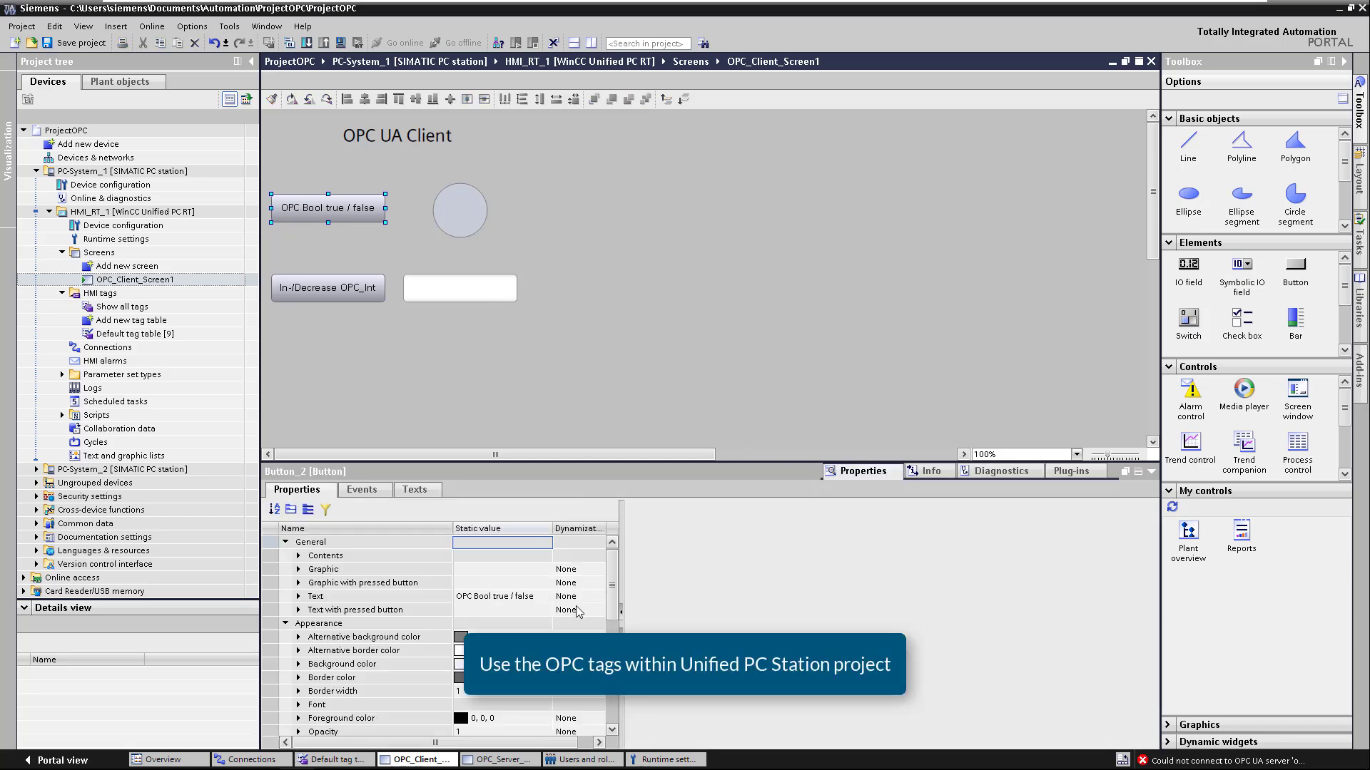
left_click(368, 492)
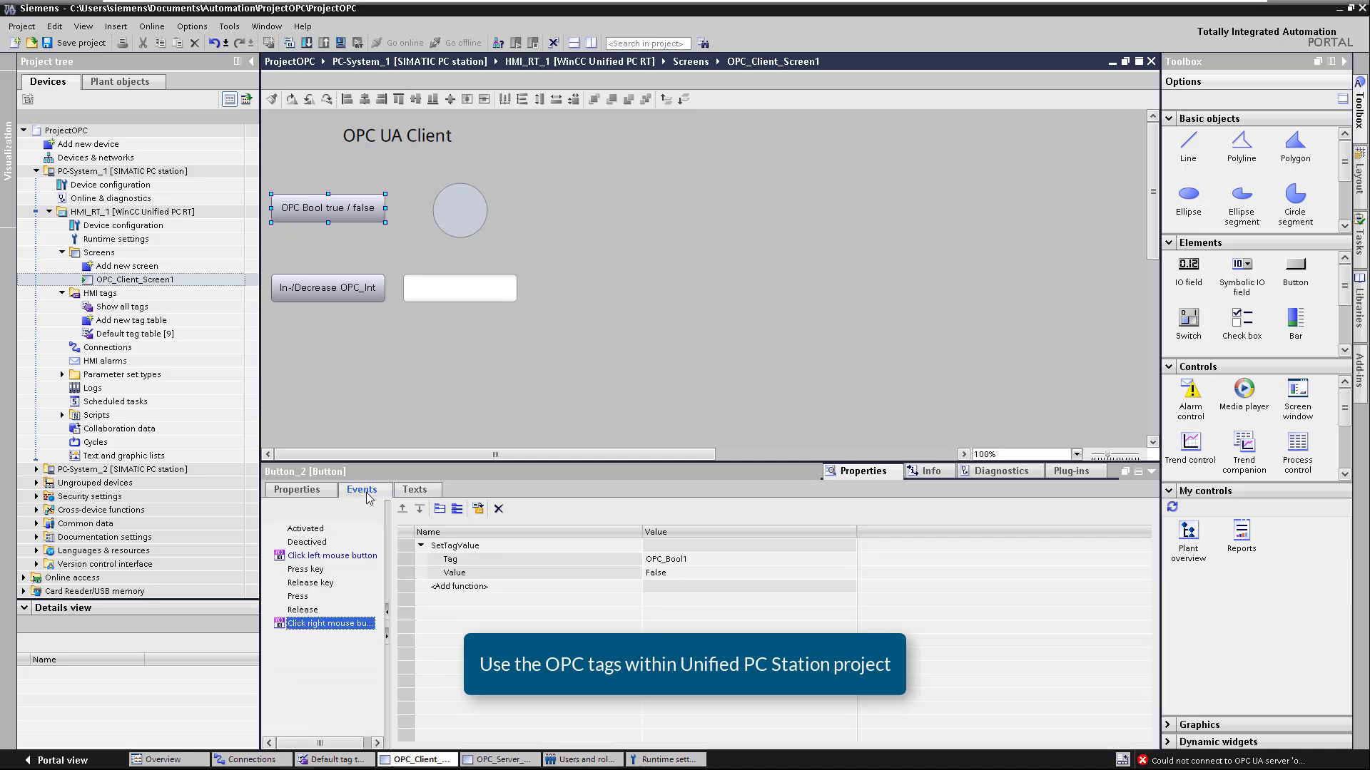
left_click(324, 557)
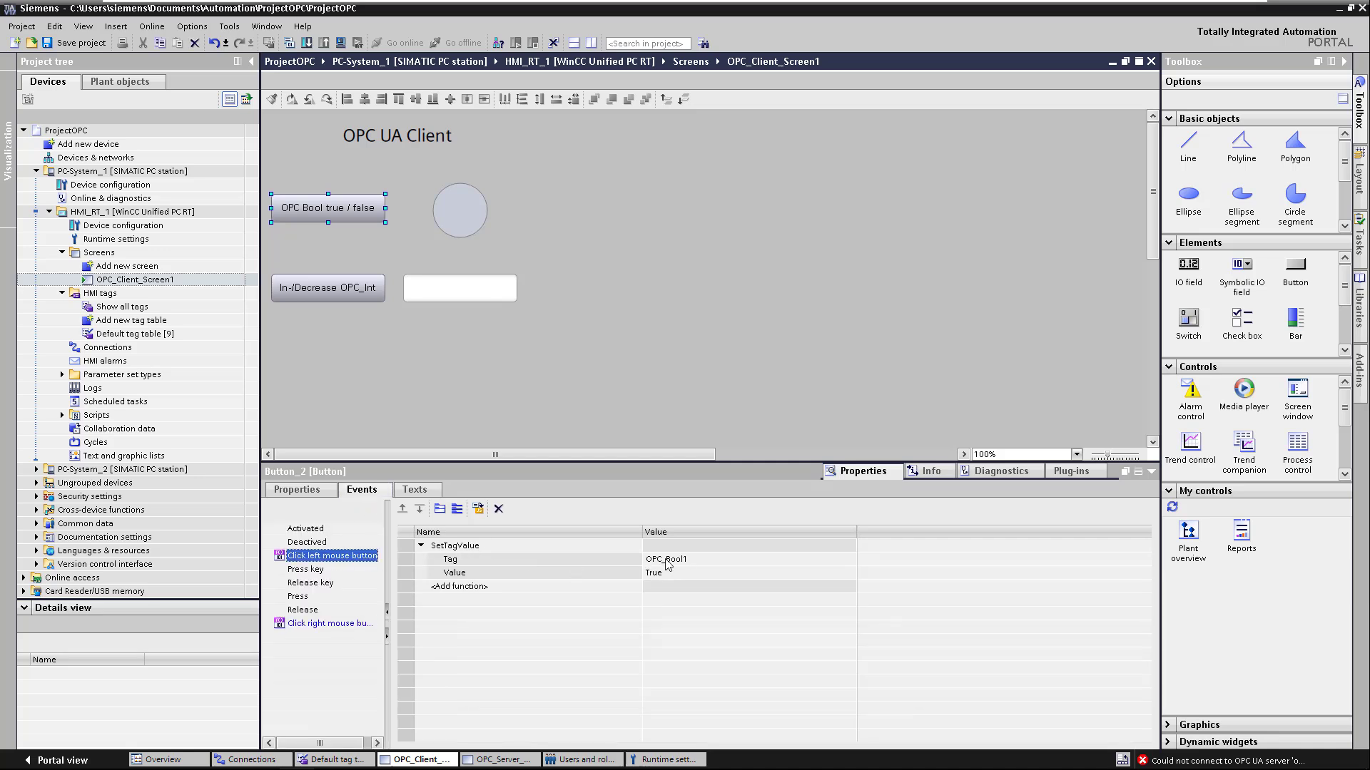
left_click(326, 290)
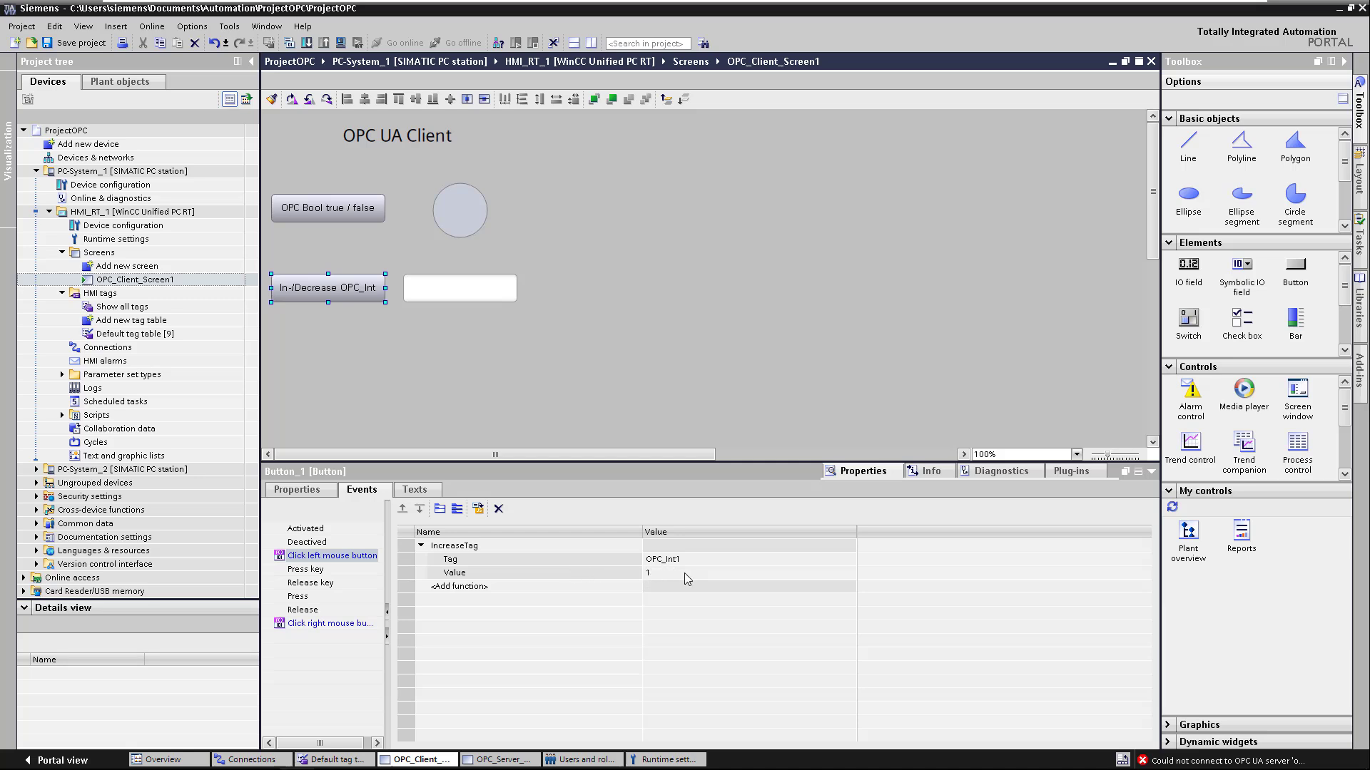
Open the users and roles editor from the project's security settings.
left_click(41, 502)
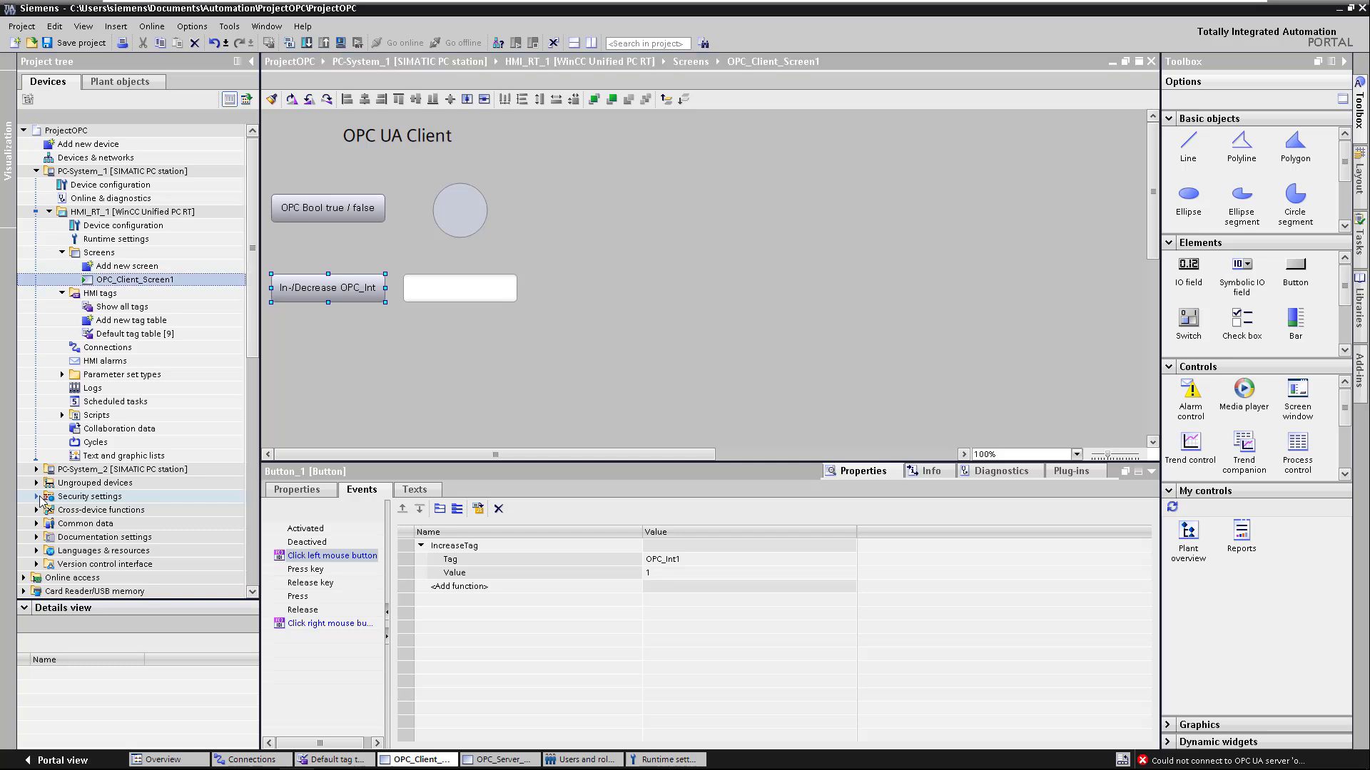
left_click(38, 498)
left_click(93, 526)
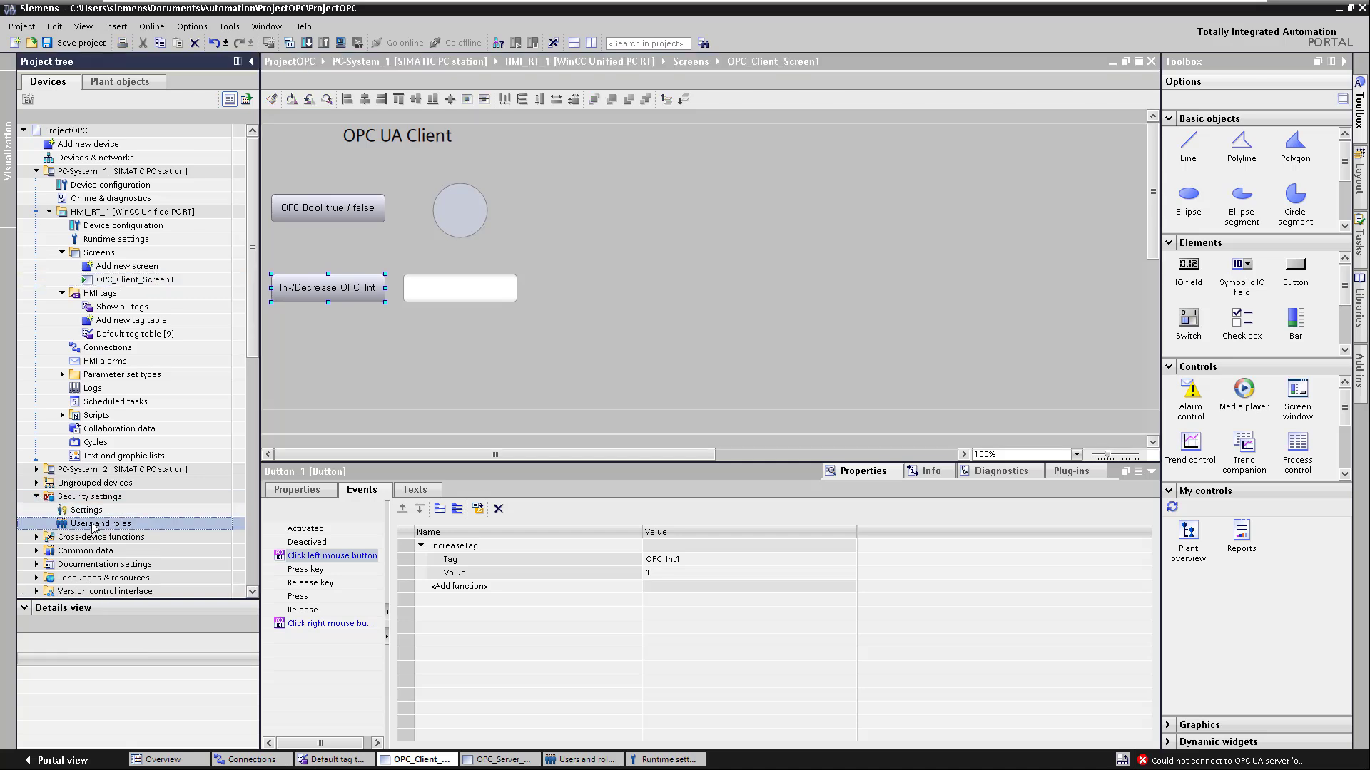
double_click(92, 526)
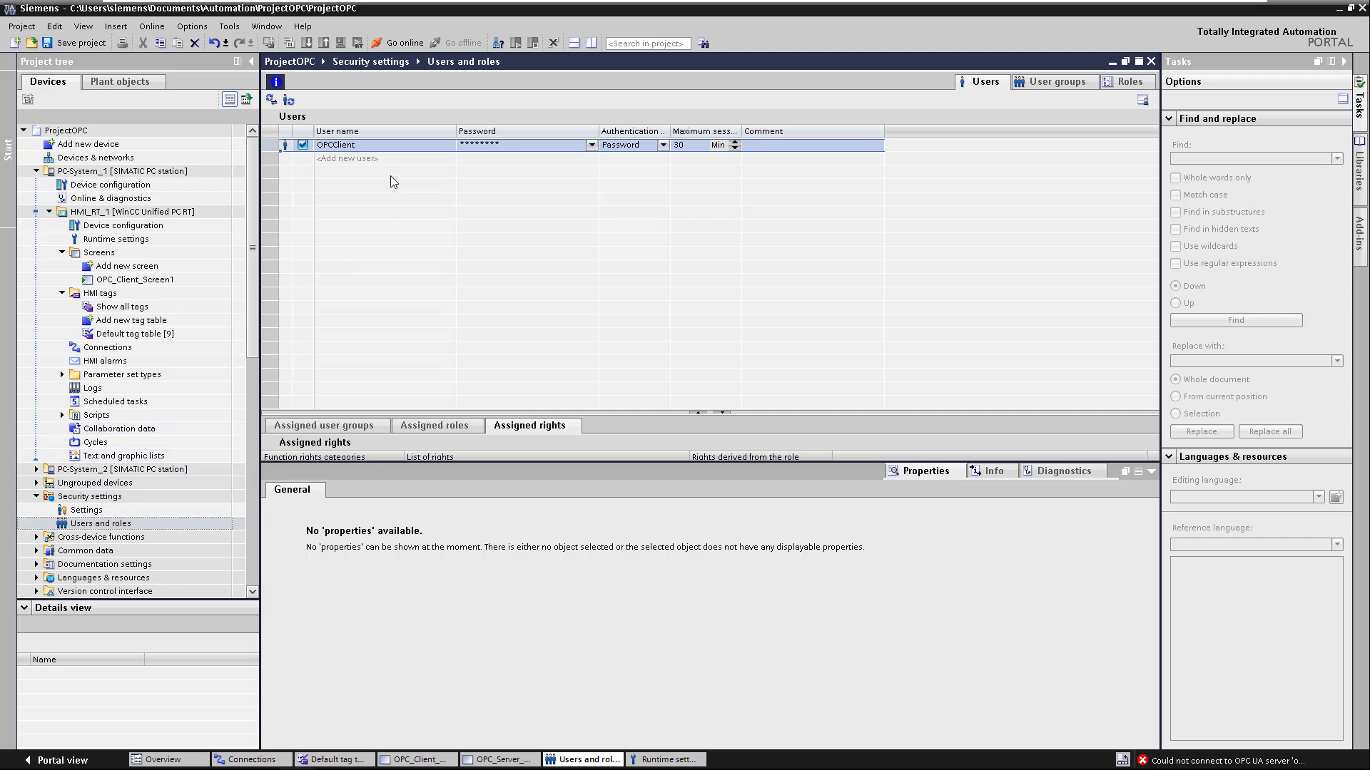
Check the OPCClient user's assigned groups and roles, and expand its runtime rights for the WinCC Unified SCADA device.
left_click(1137, 473)
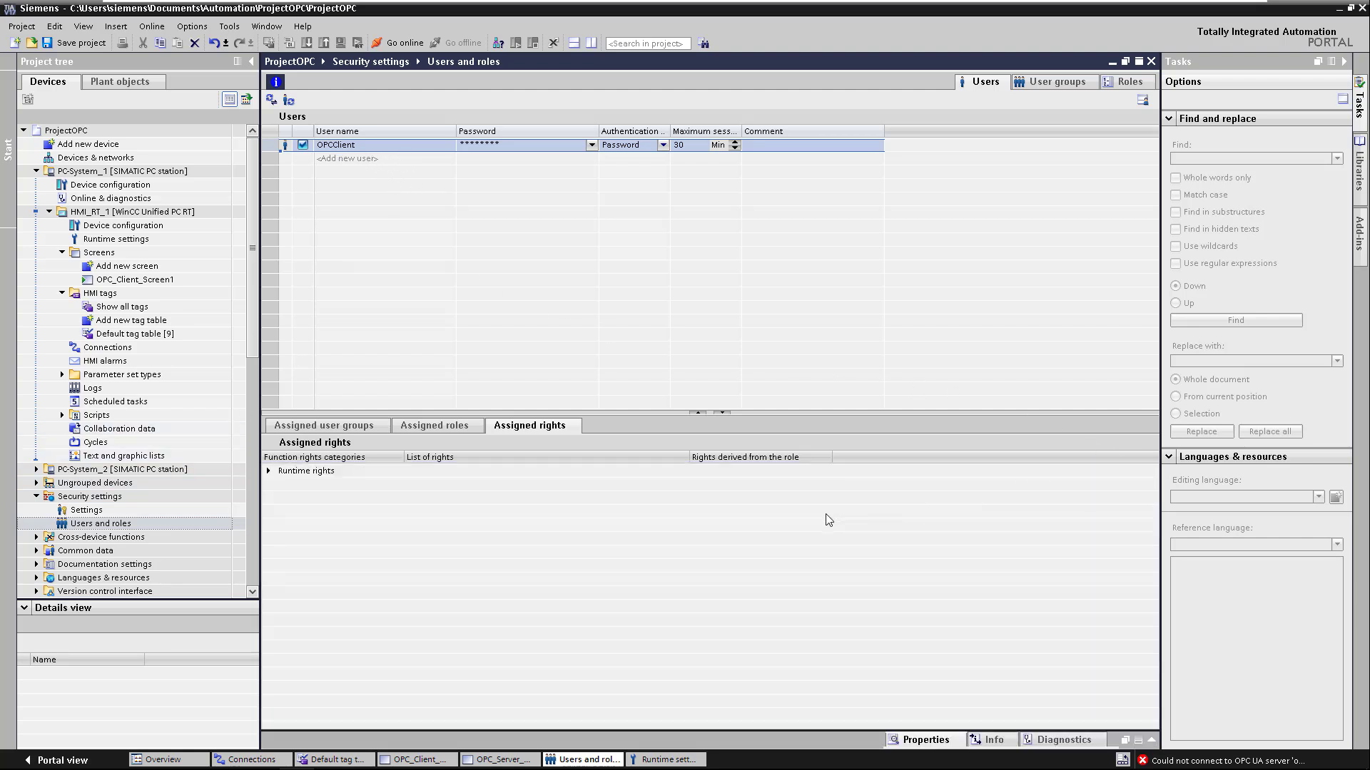
left_click(343, 431)
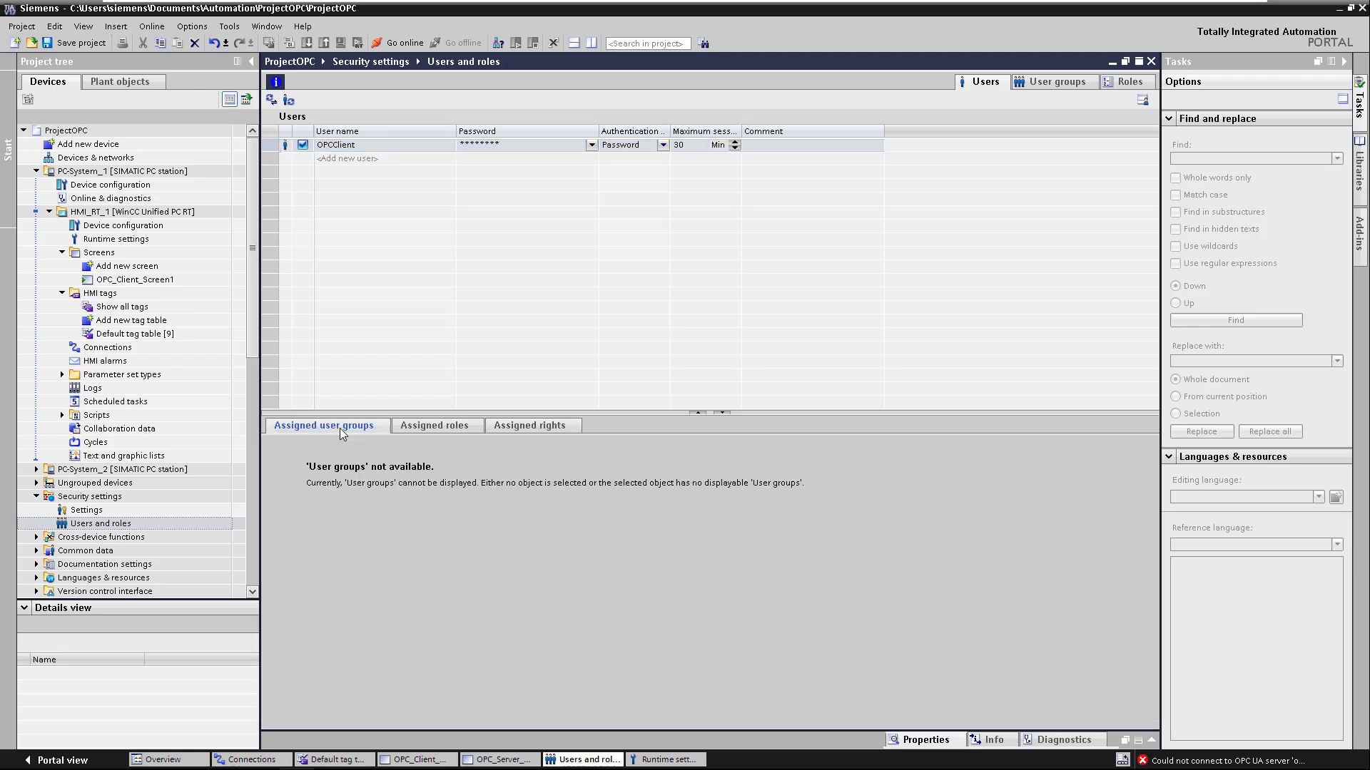
left_click(423, 431)
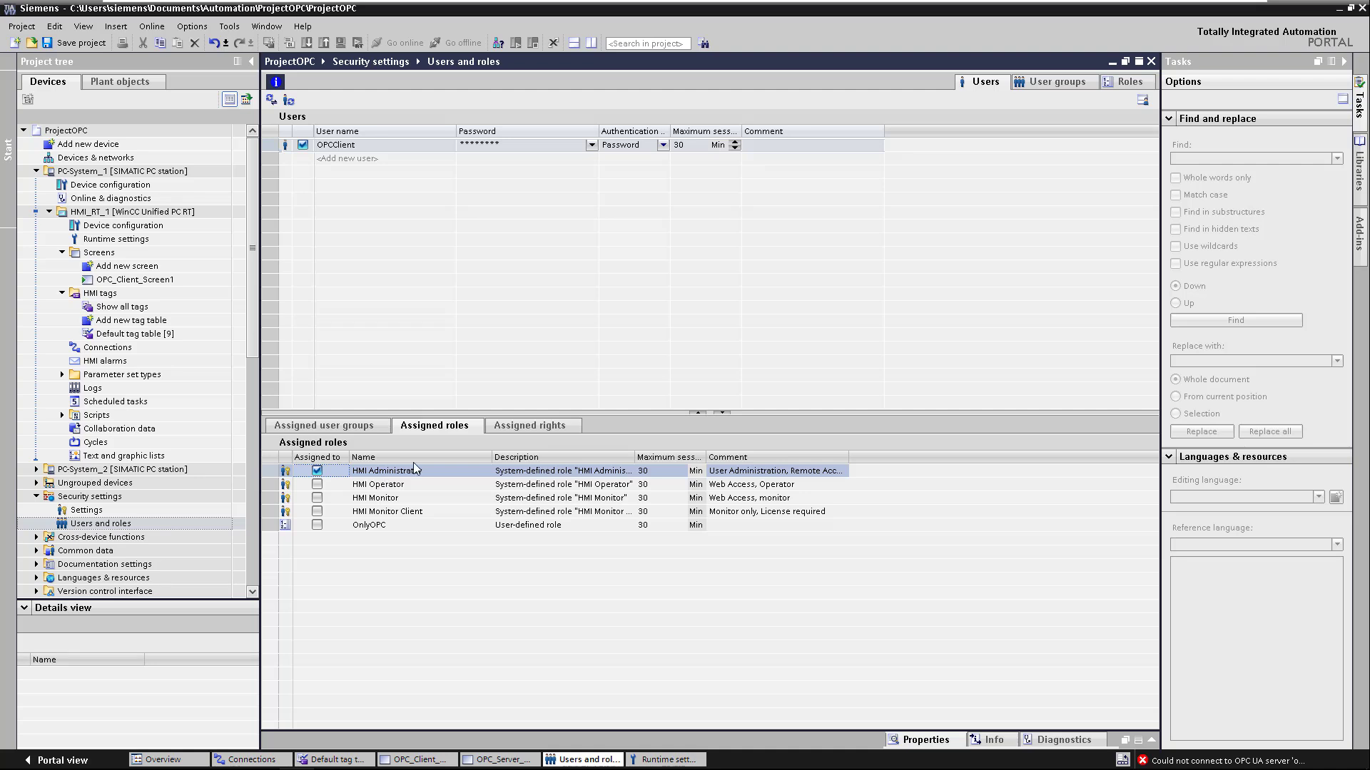
left_click(503, 428)
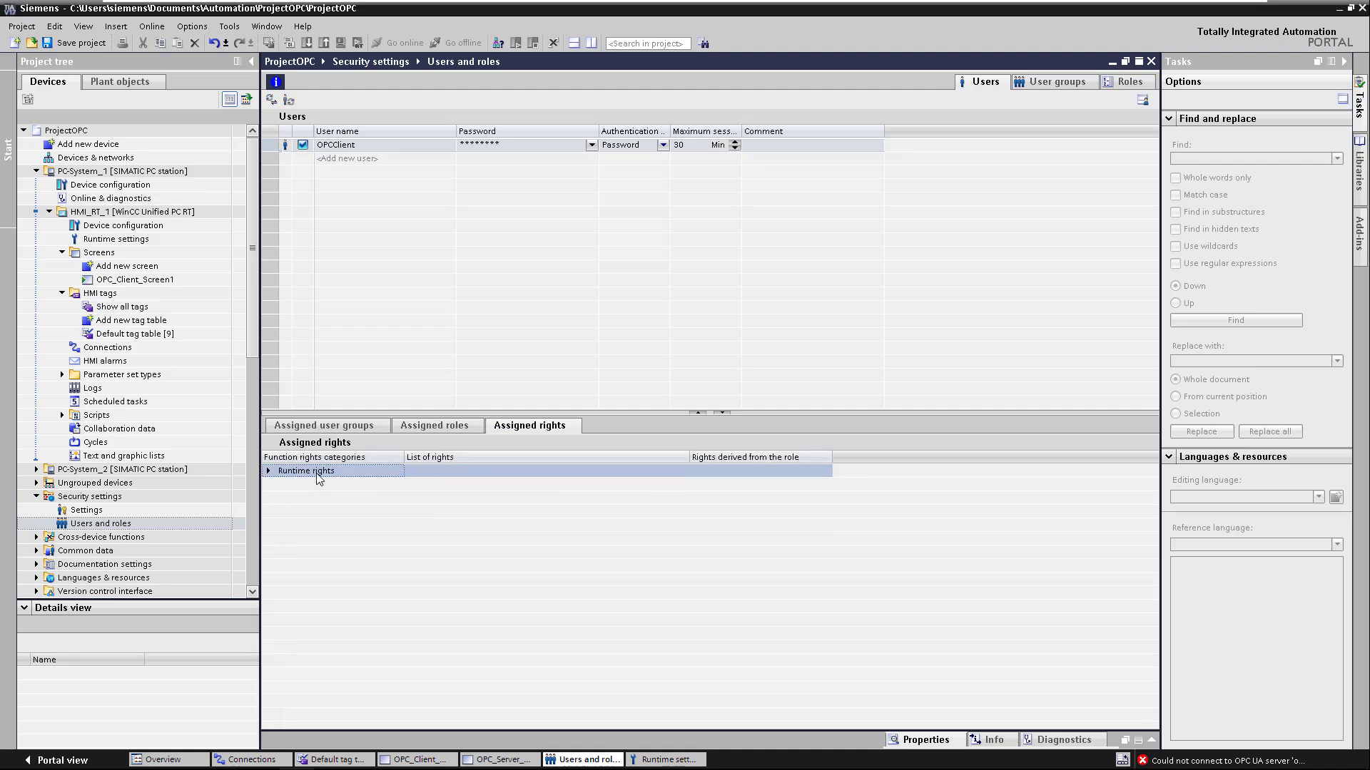
left_click(268, 472)
left_click(278, 484)
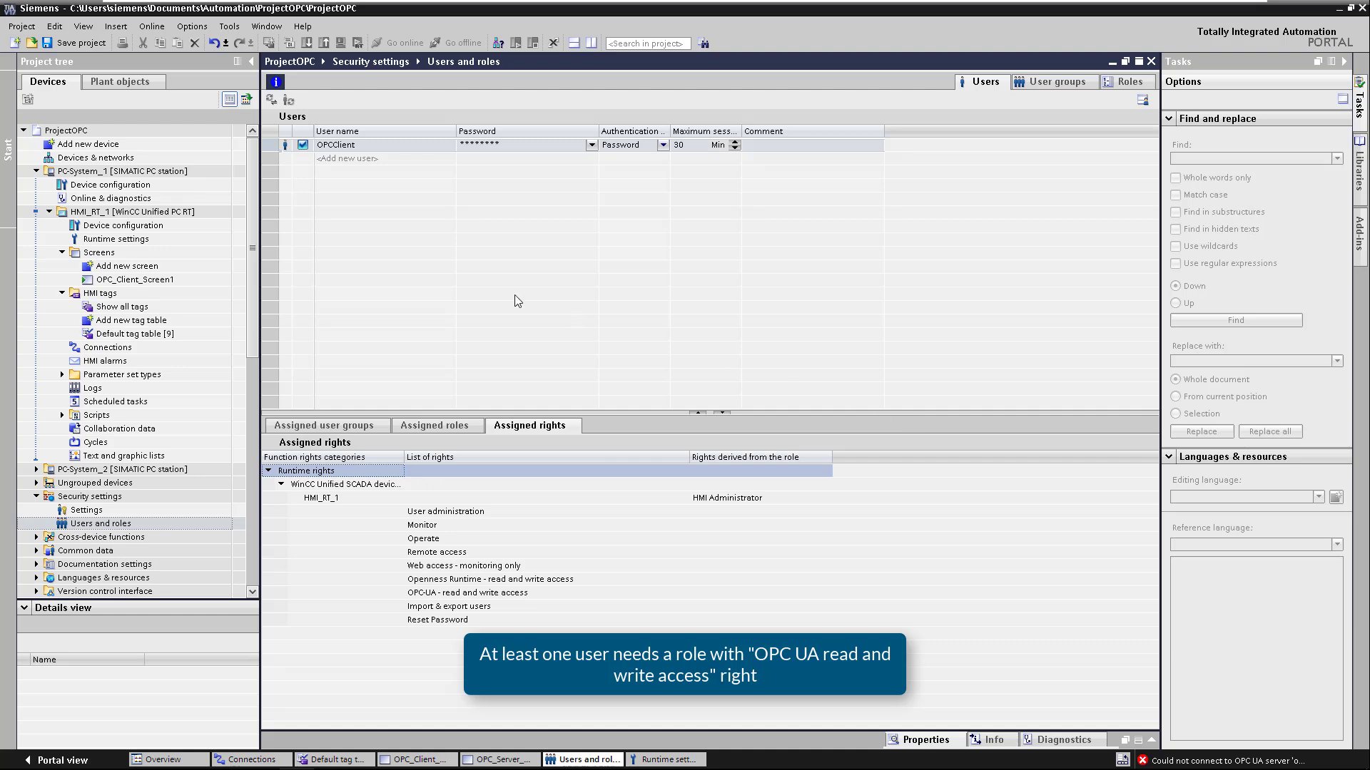
Start the simulation of the PC-System_1 station.
left_click(154, 176)
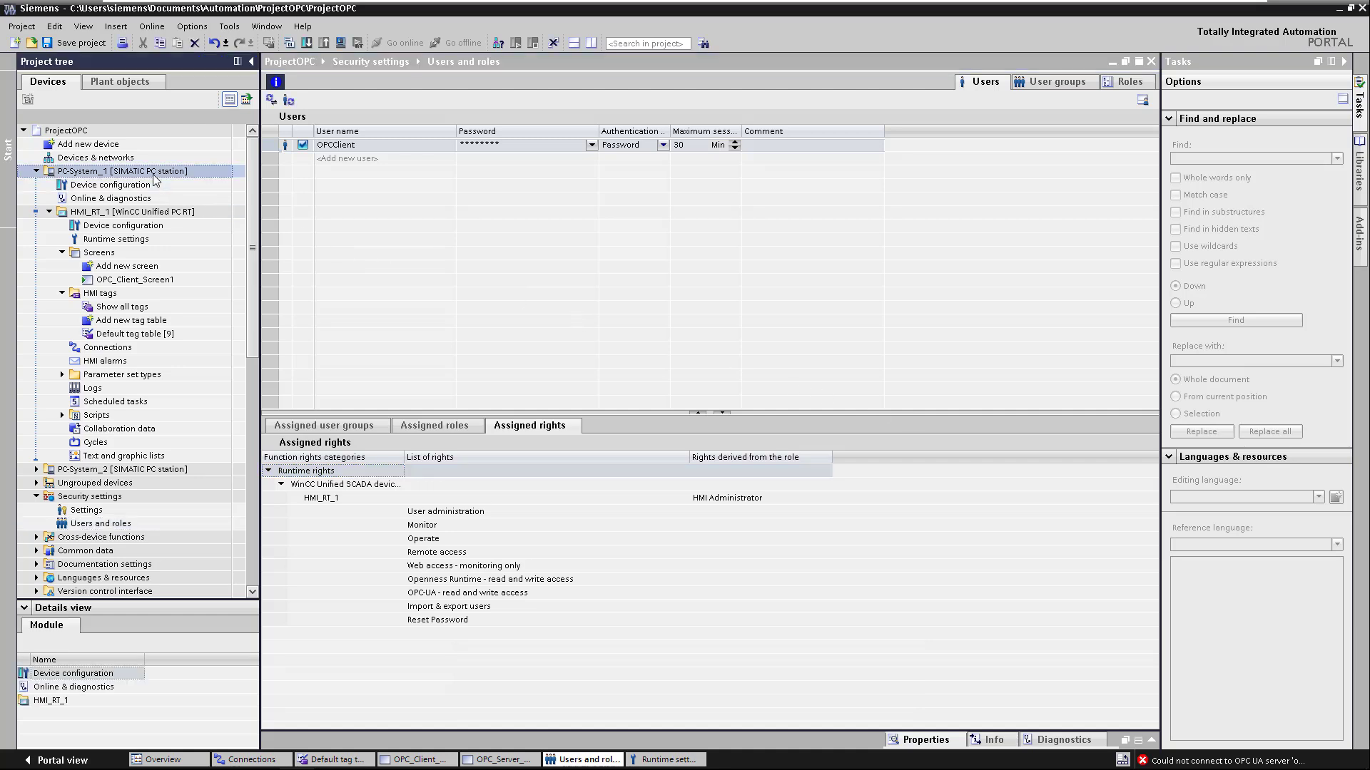
left_click(340, 48)
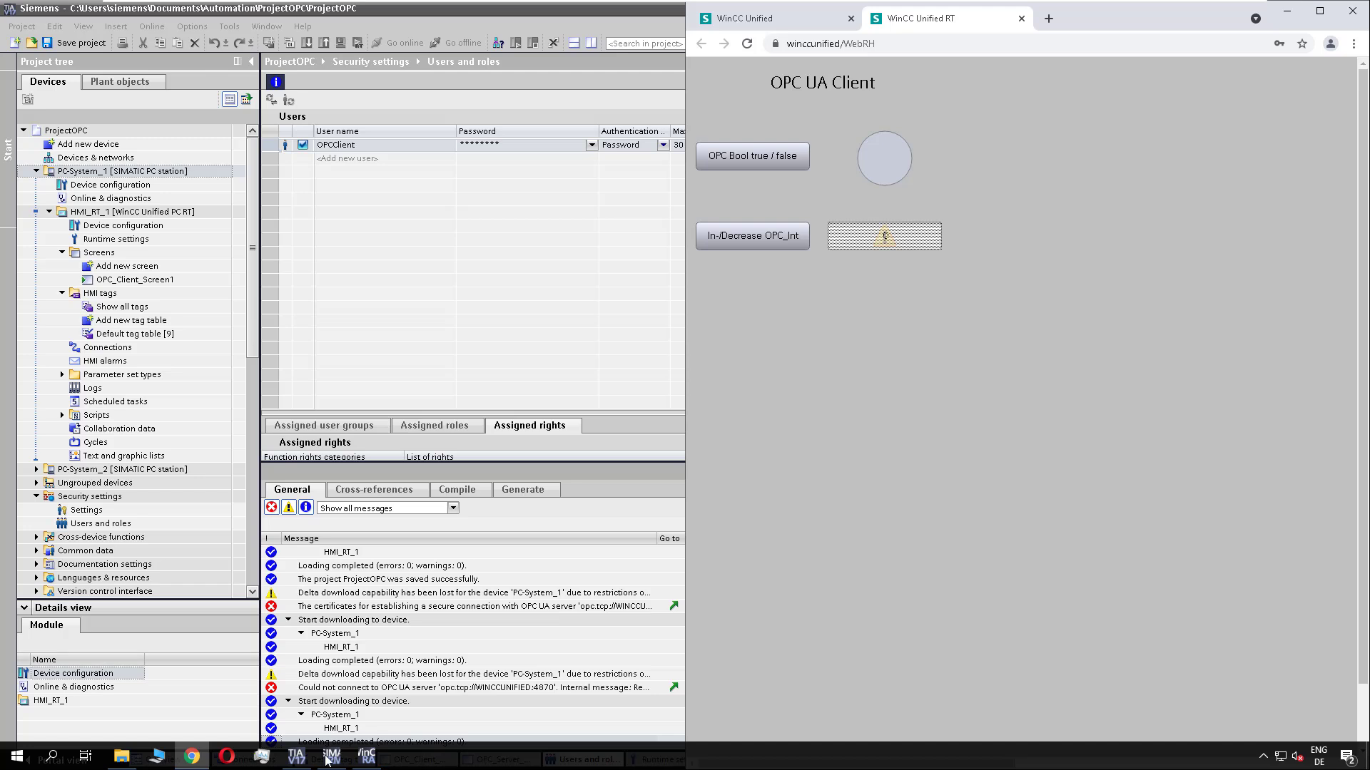
Search Windows for "runtime" and open SIMATIC Runtime Manager.
left_click(39, 756)
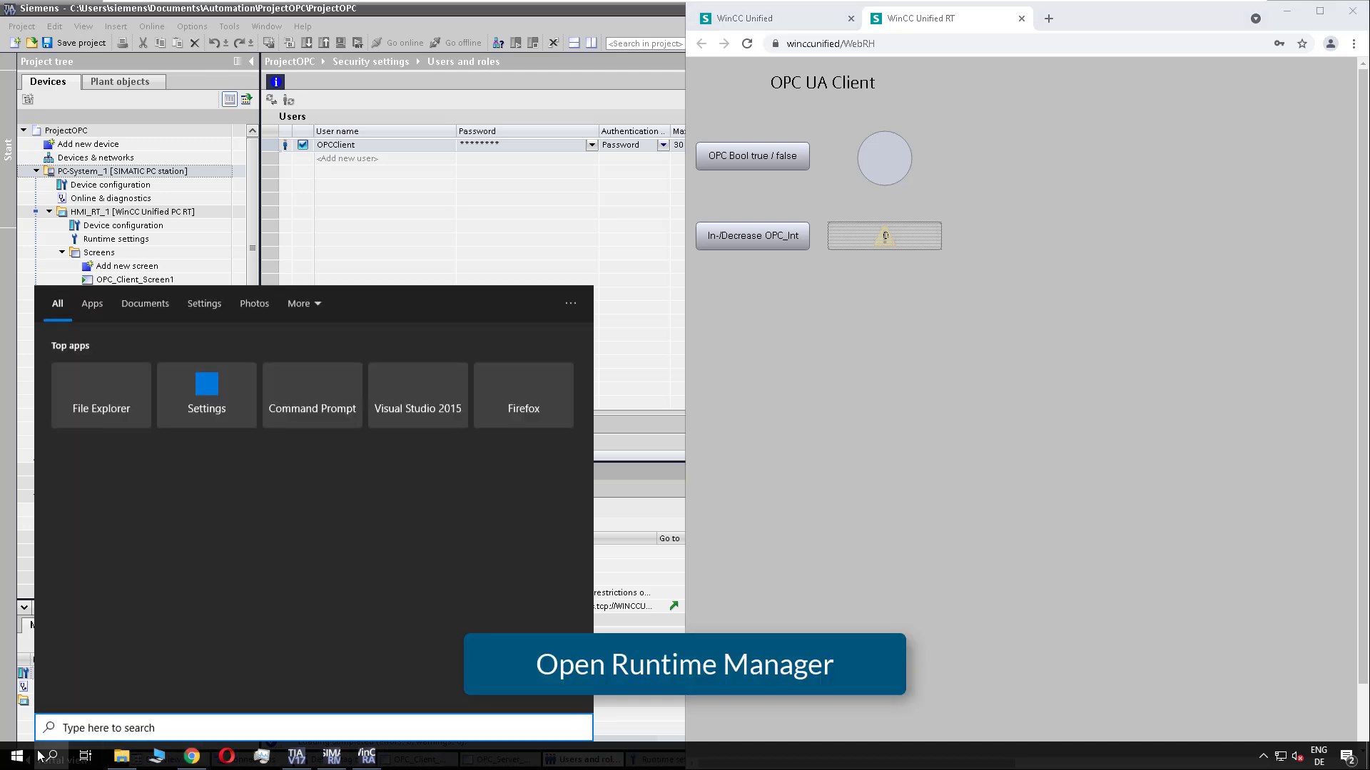
type("runtime")
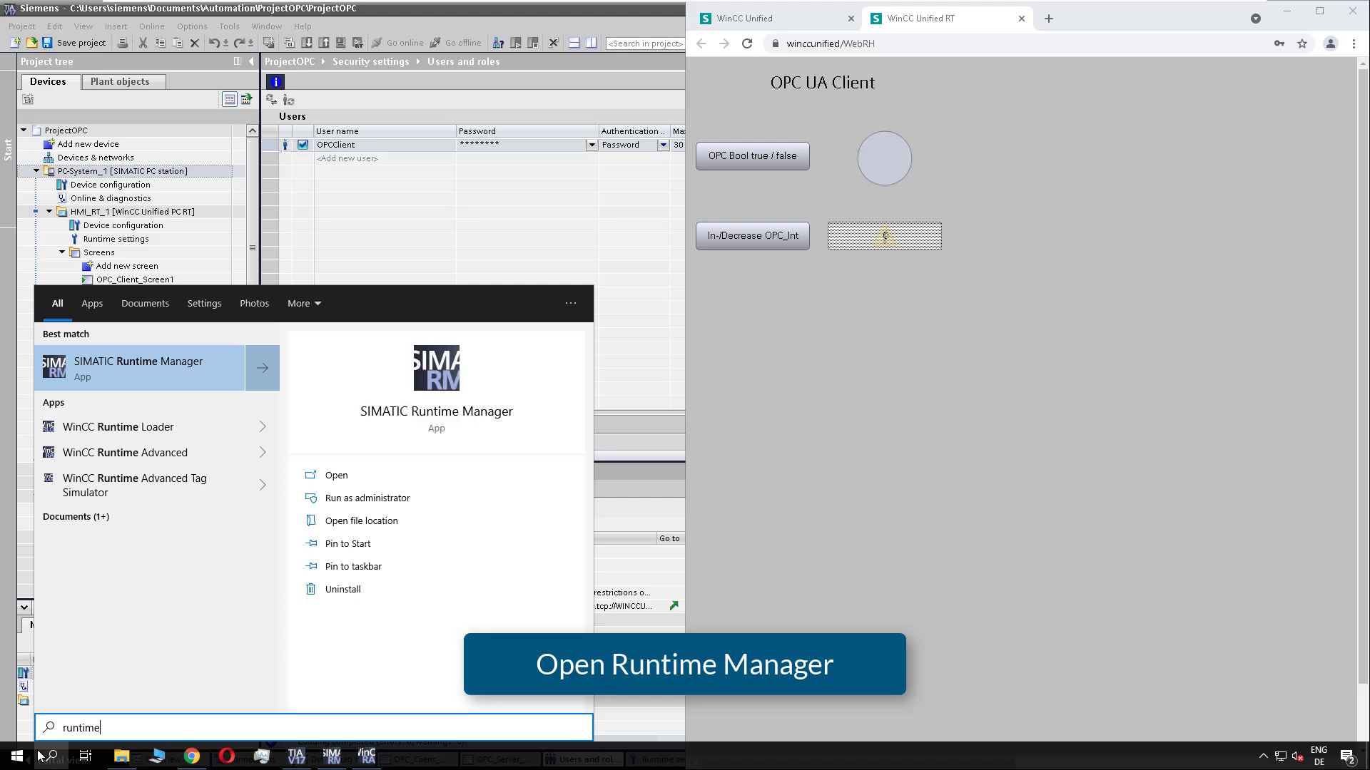
key("Return")
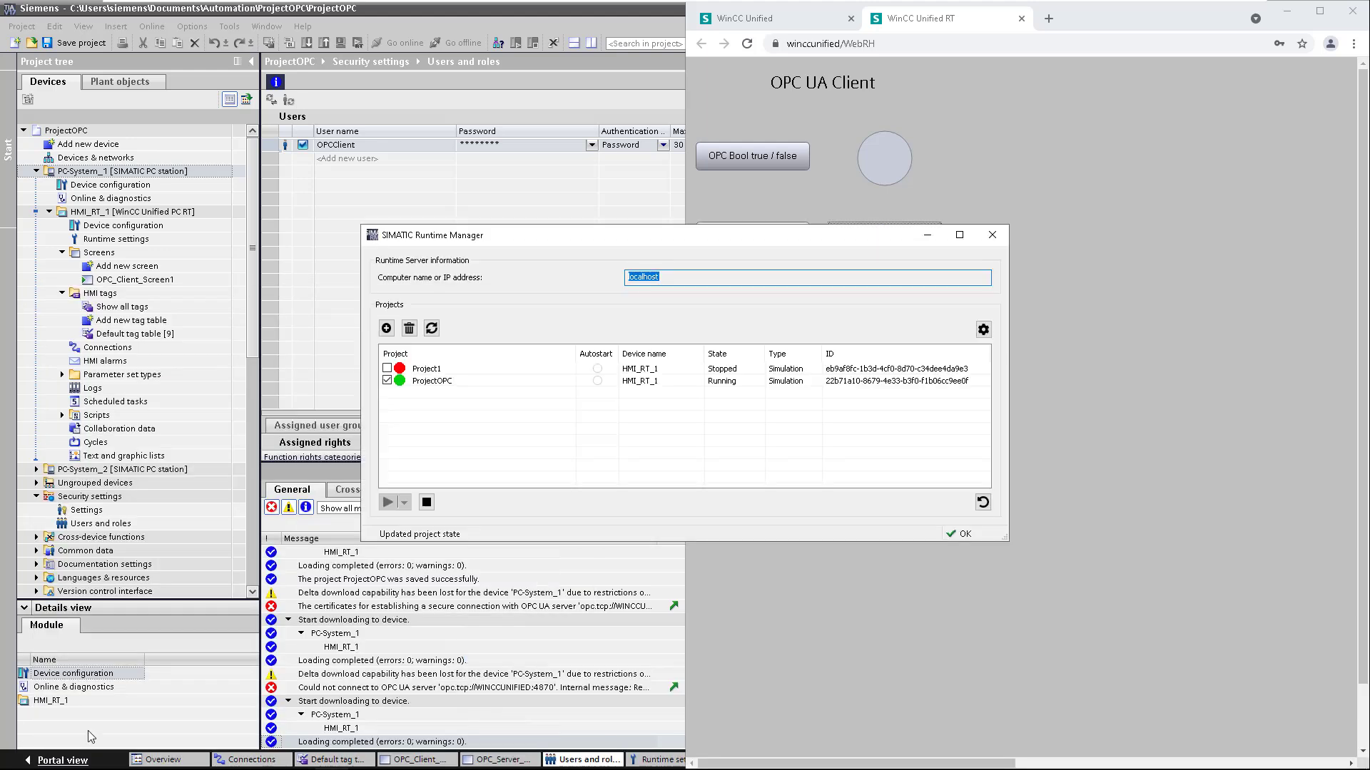
Trust the WINCCUNIFIED server certificate in the Runtime Manager's certificate settings and apply the change.
left_click(445, 387)
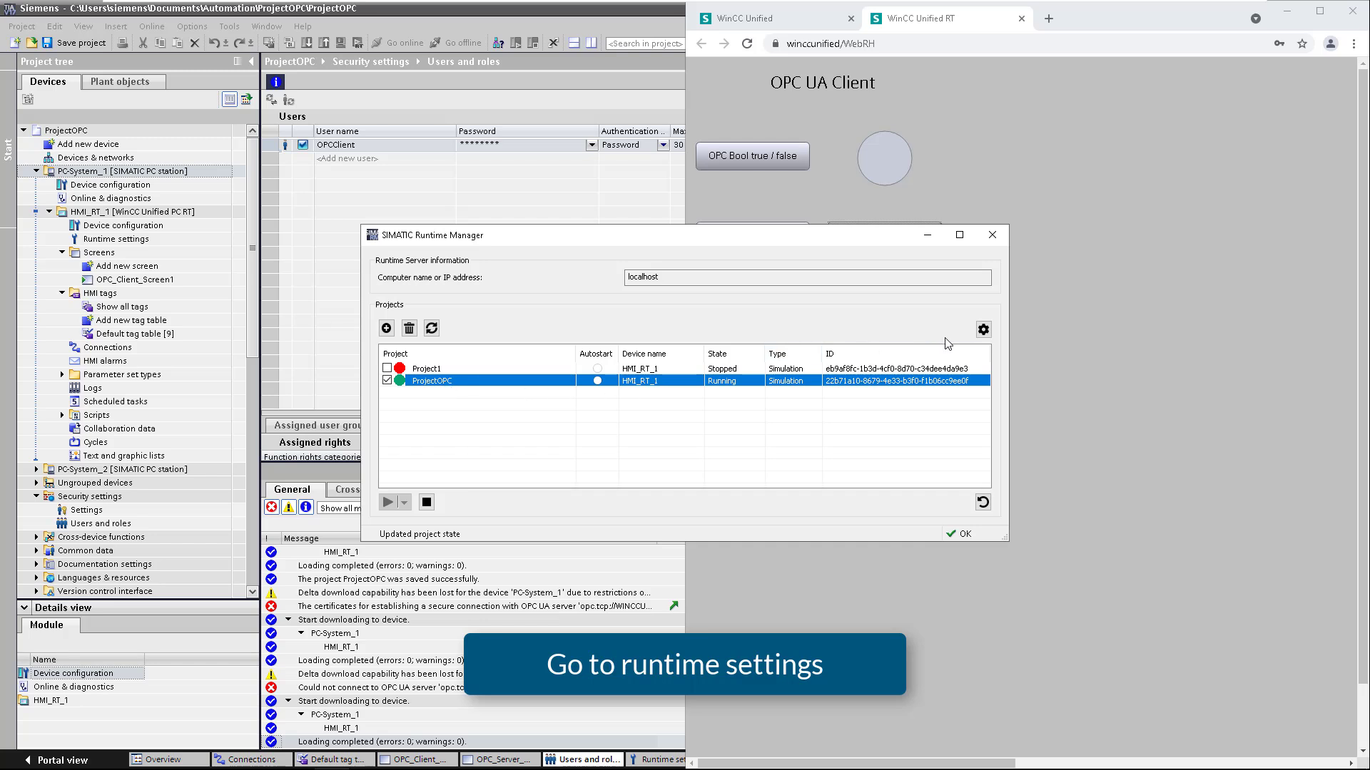
left_click(982, 333)
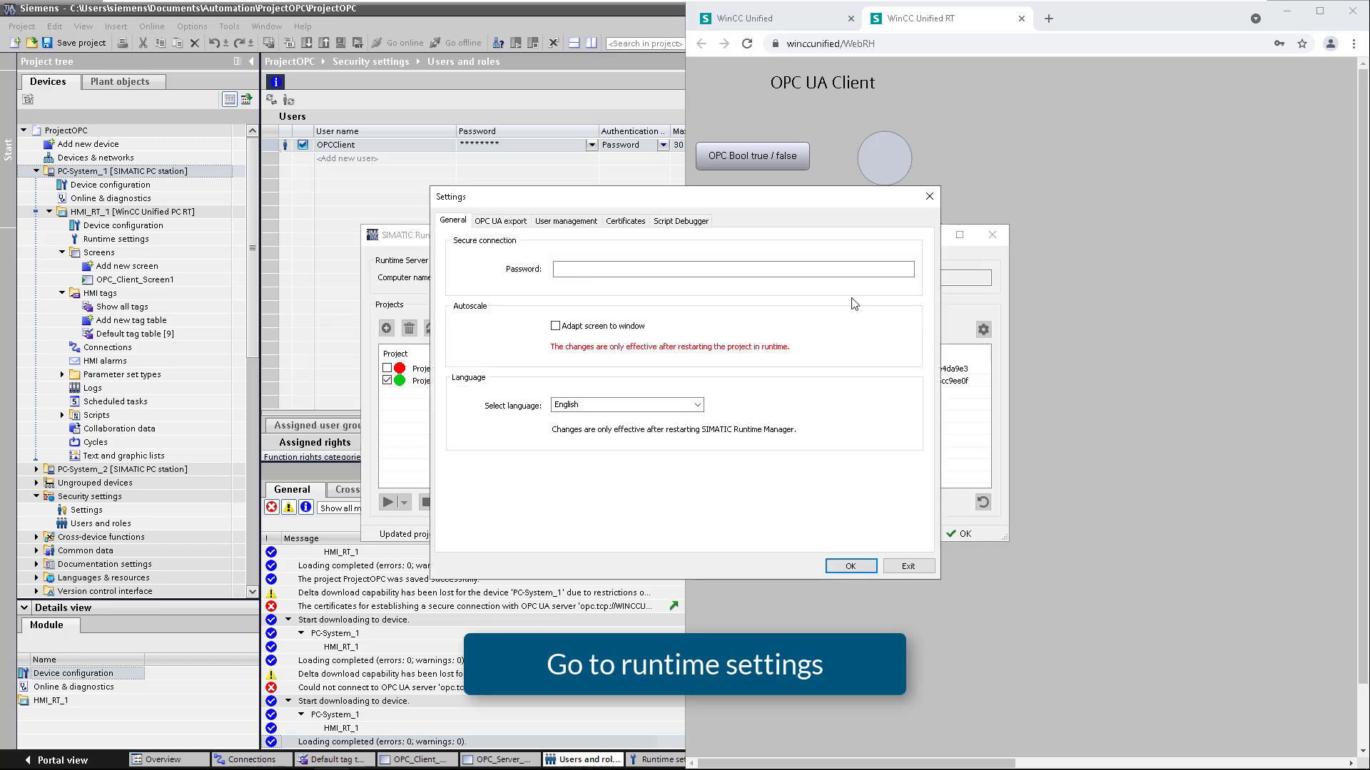
left_click(631, 223)
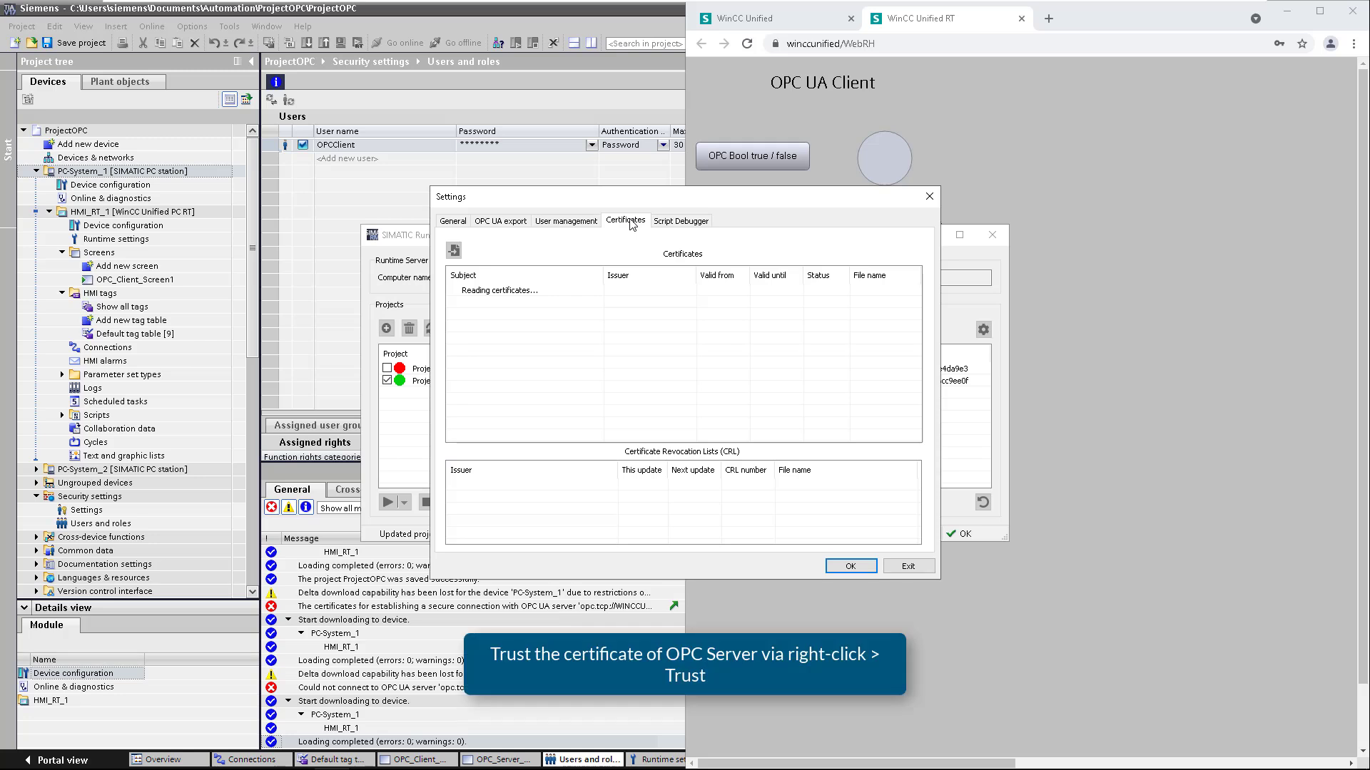
left_click(492, 305)
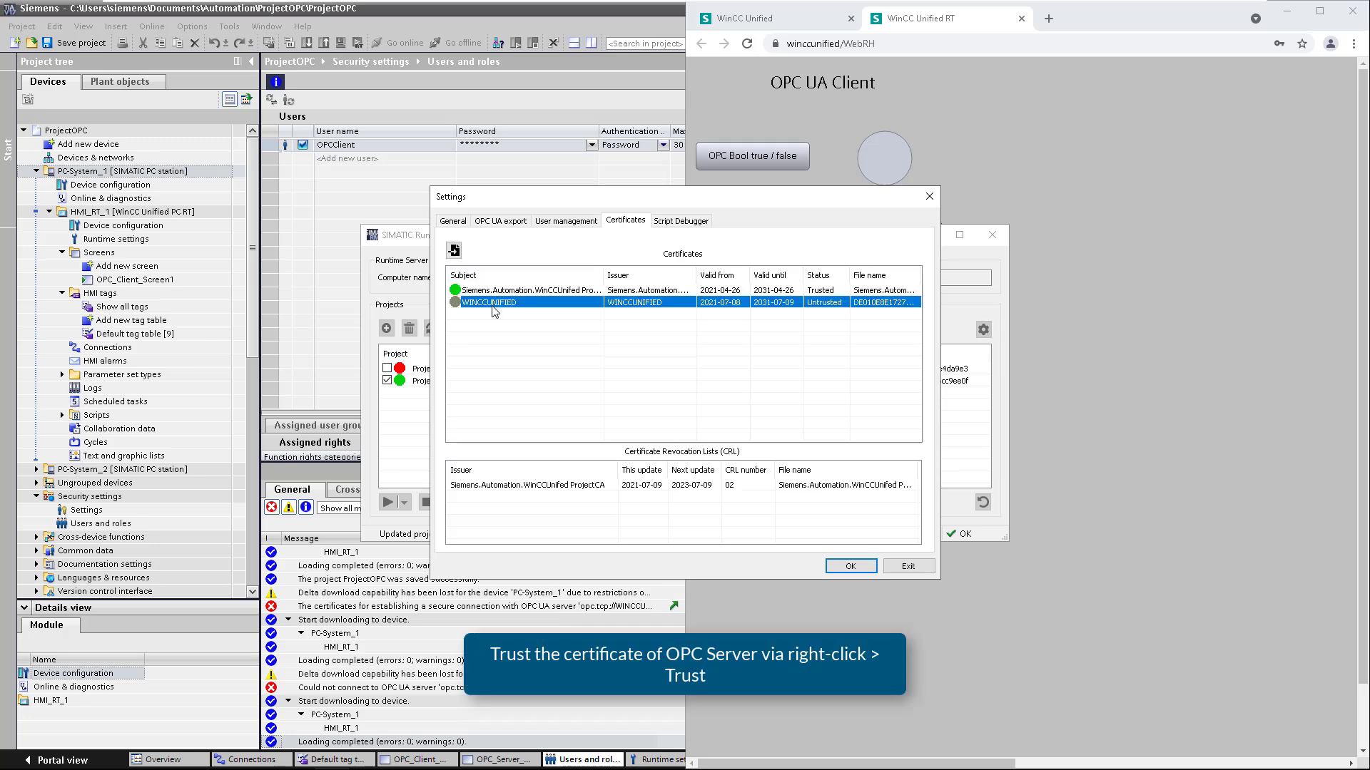
right_click(493, 308)
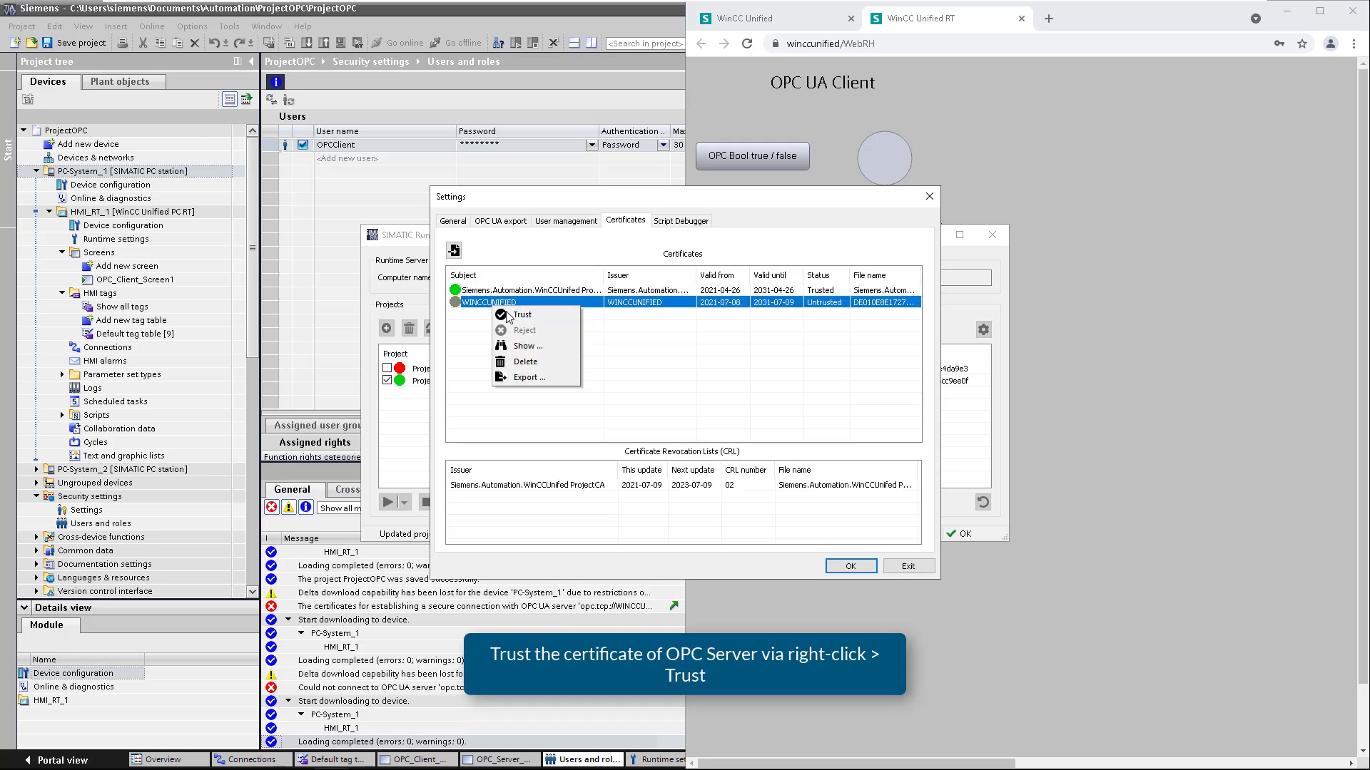
left_click(513, 314)
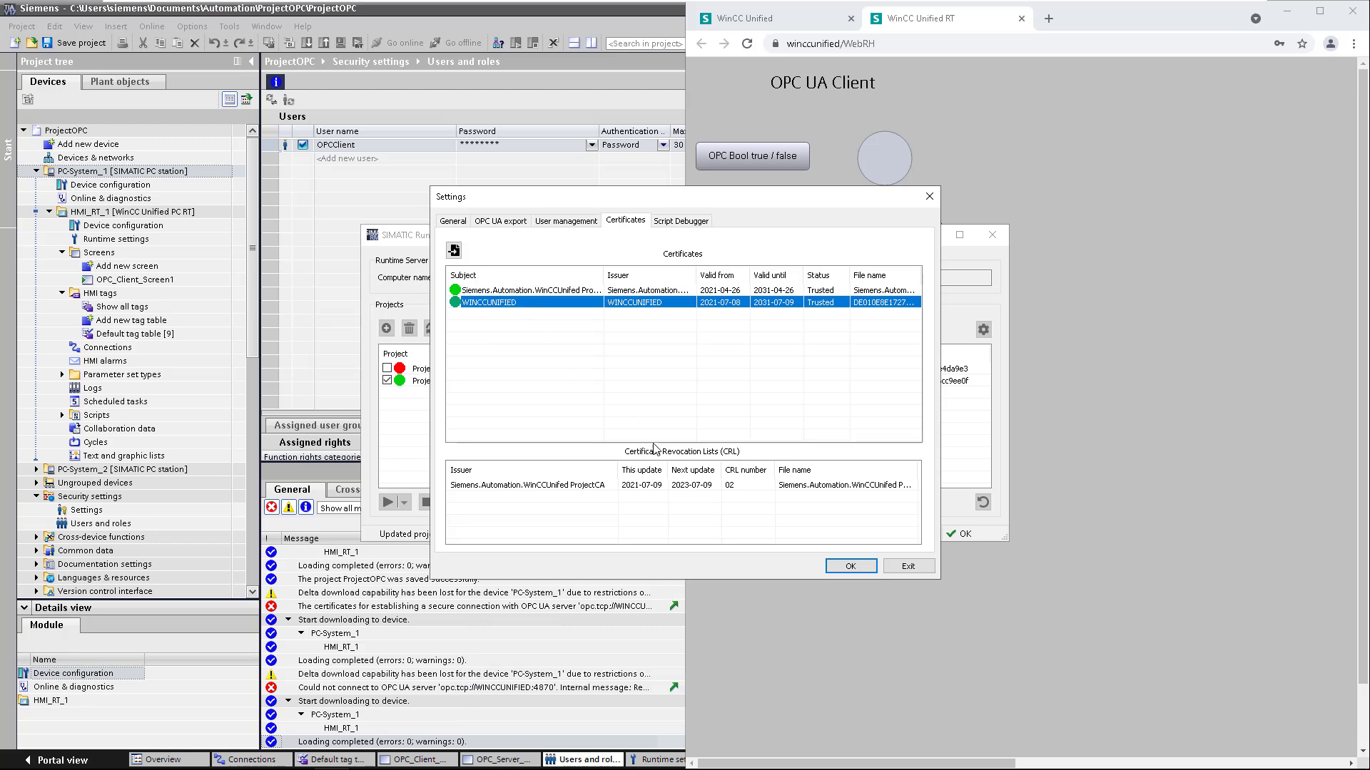
left_click(840, 567)
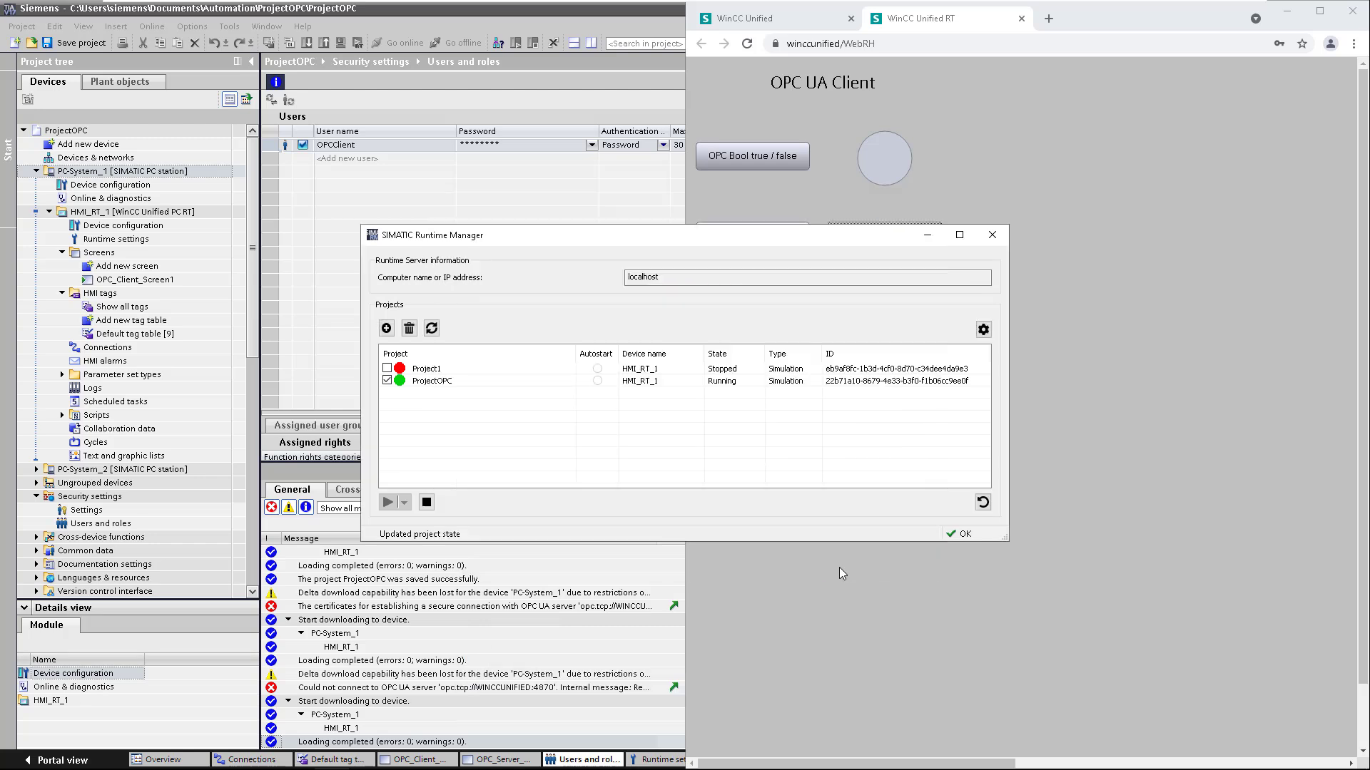
Stop and restart ProjectOPC, minimize Runtime Manager, and switch to the WinCC Runtime Advanced window.
left_click(427, 504)
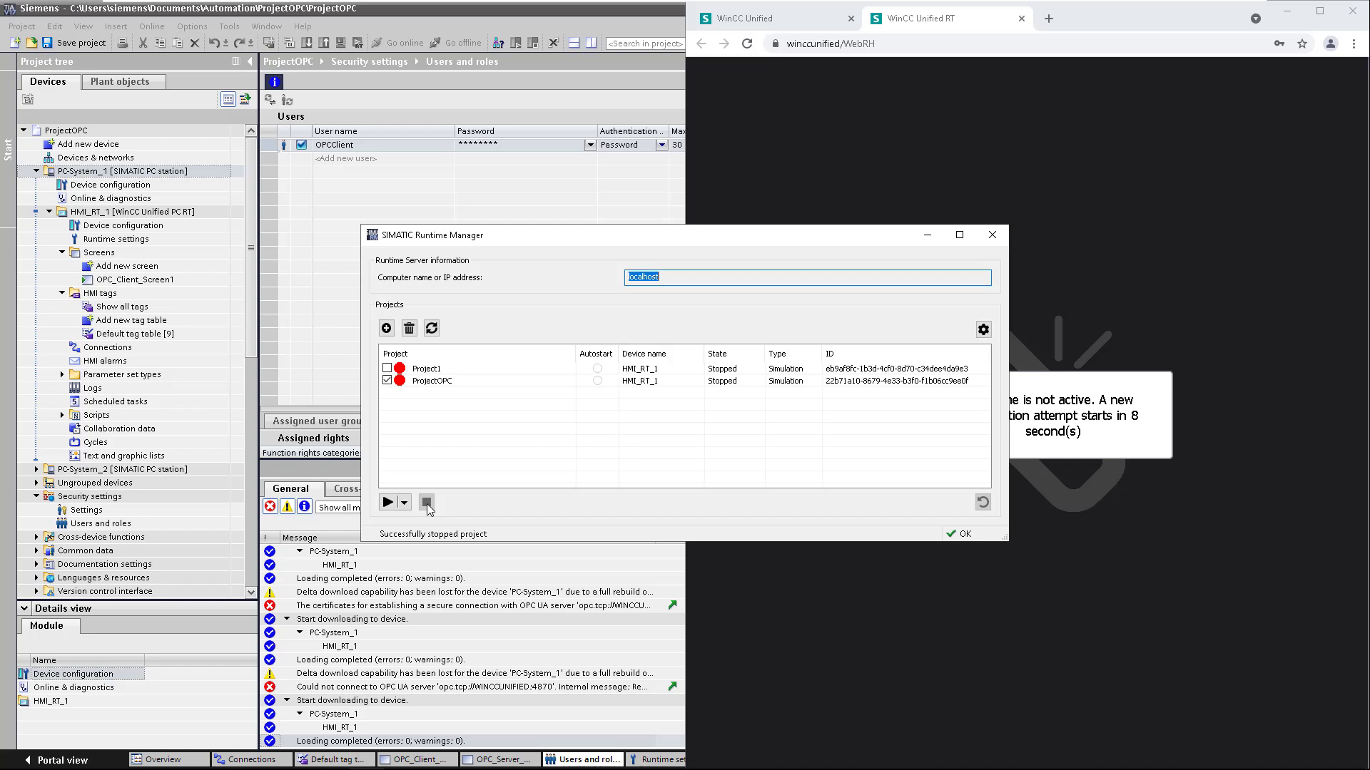
left_click(387, 503)
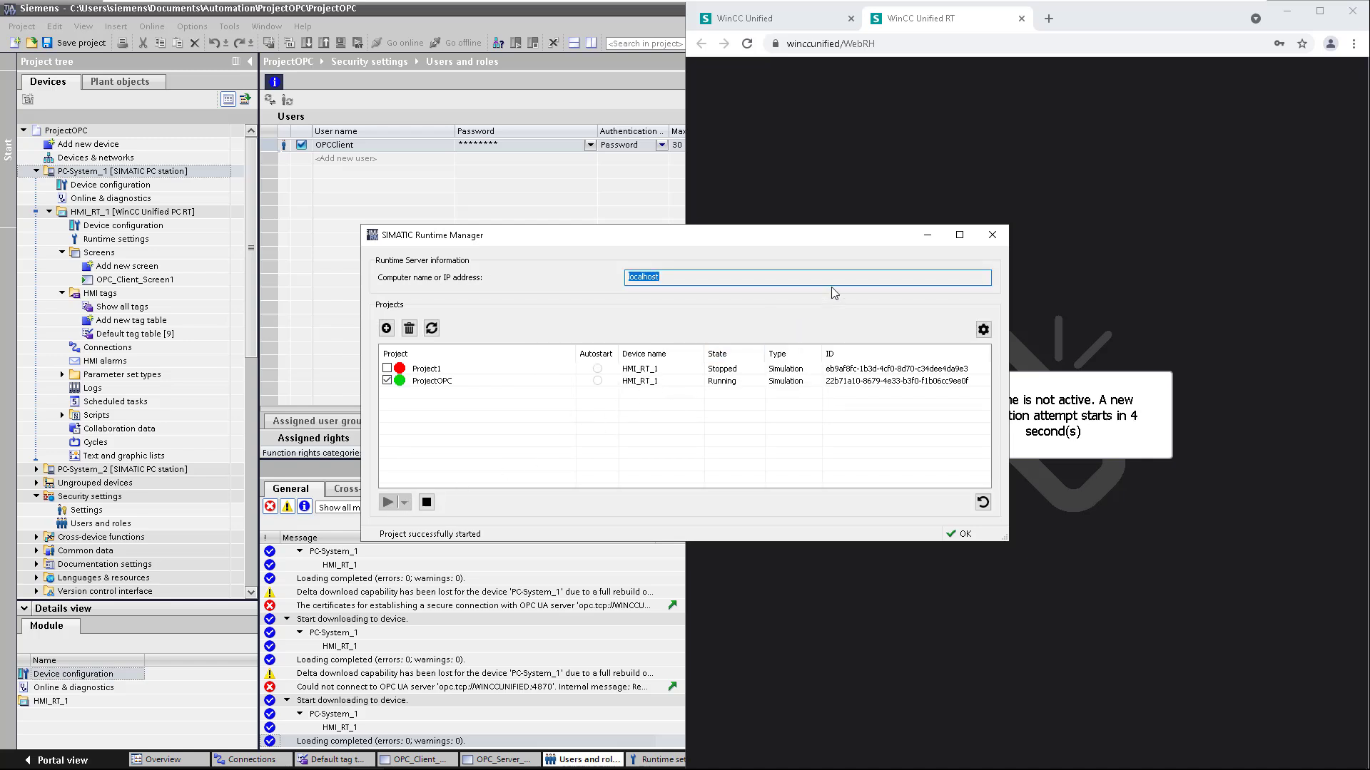
left_click(927, 237)
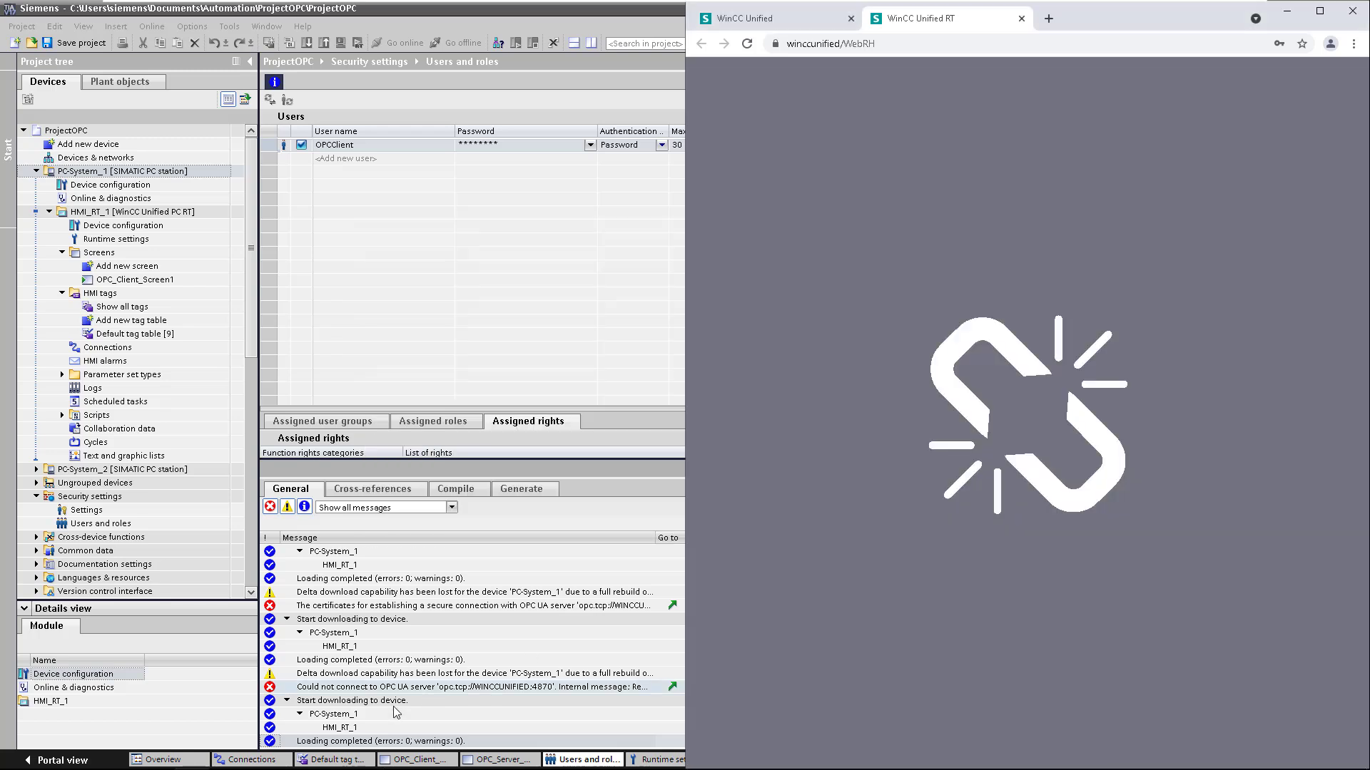
mouse_move(334, 768)
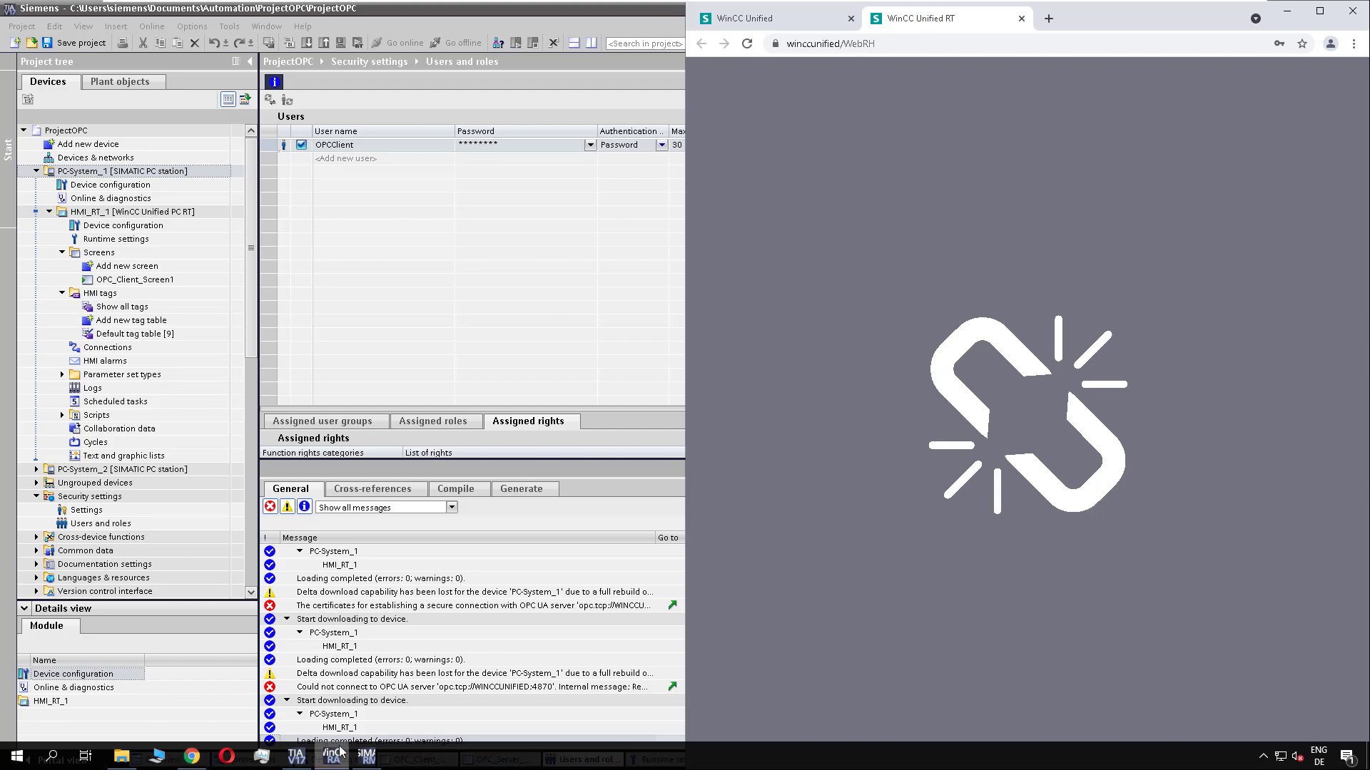
left_click(328, 762)
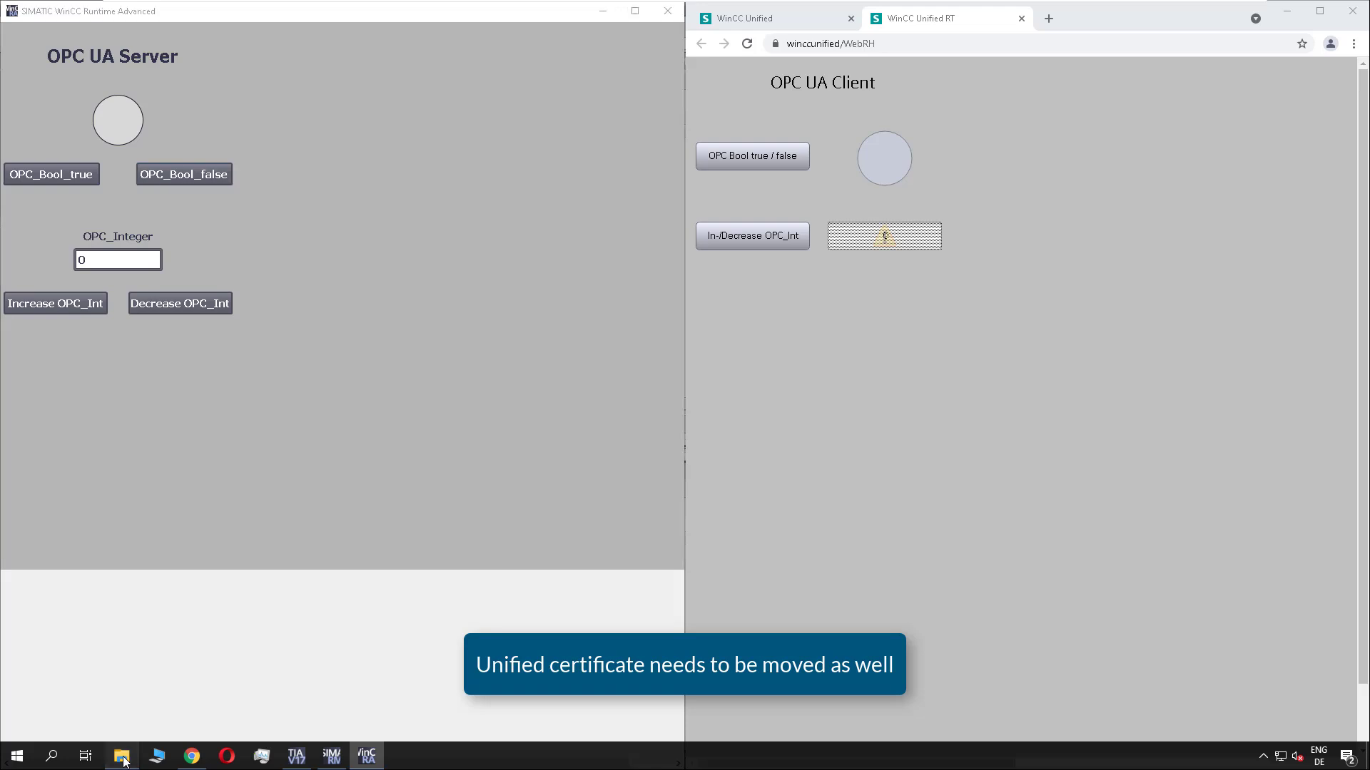
In File Explorer, move the Unified certificate from the SSL "rejected" folder to the "certs" folder and minimize the window.
left_click(127, 756)
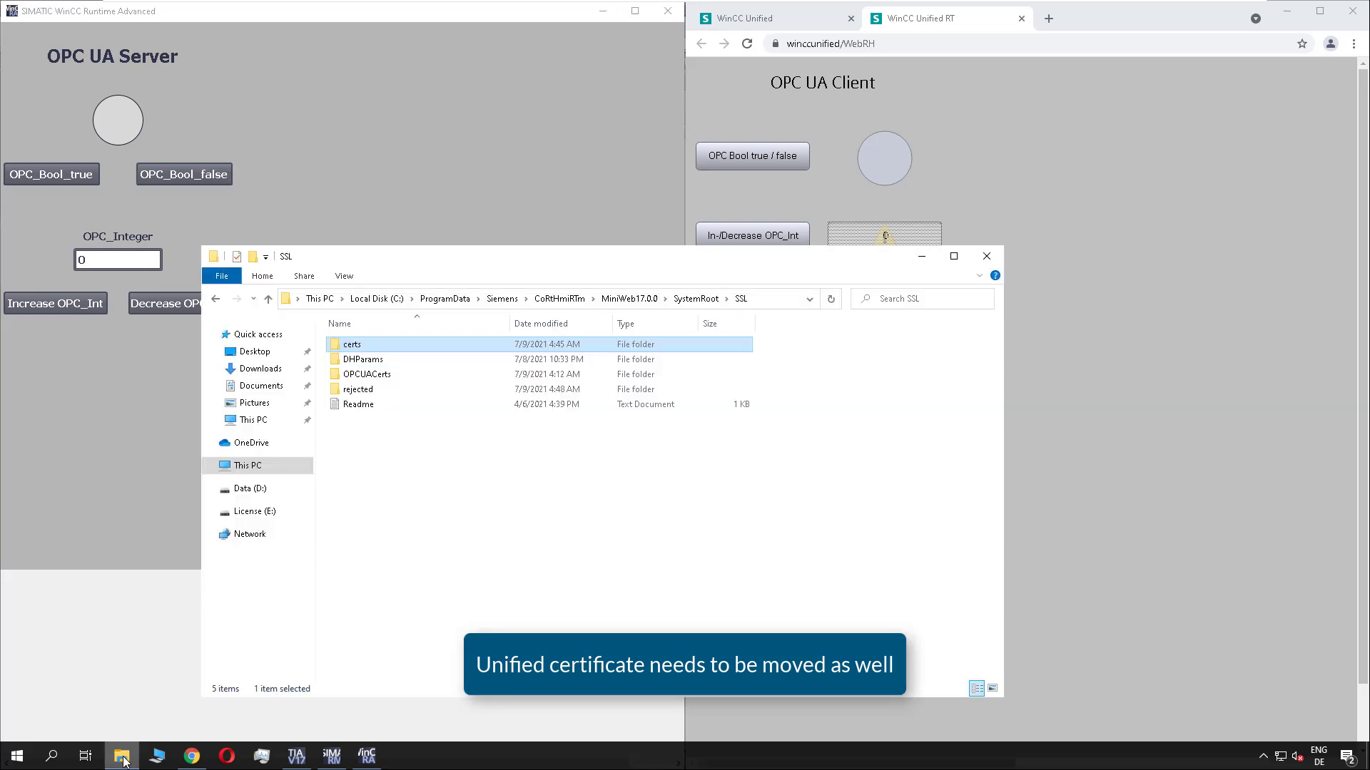
double_click(379, 391)
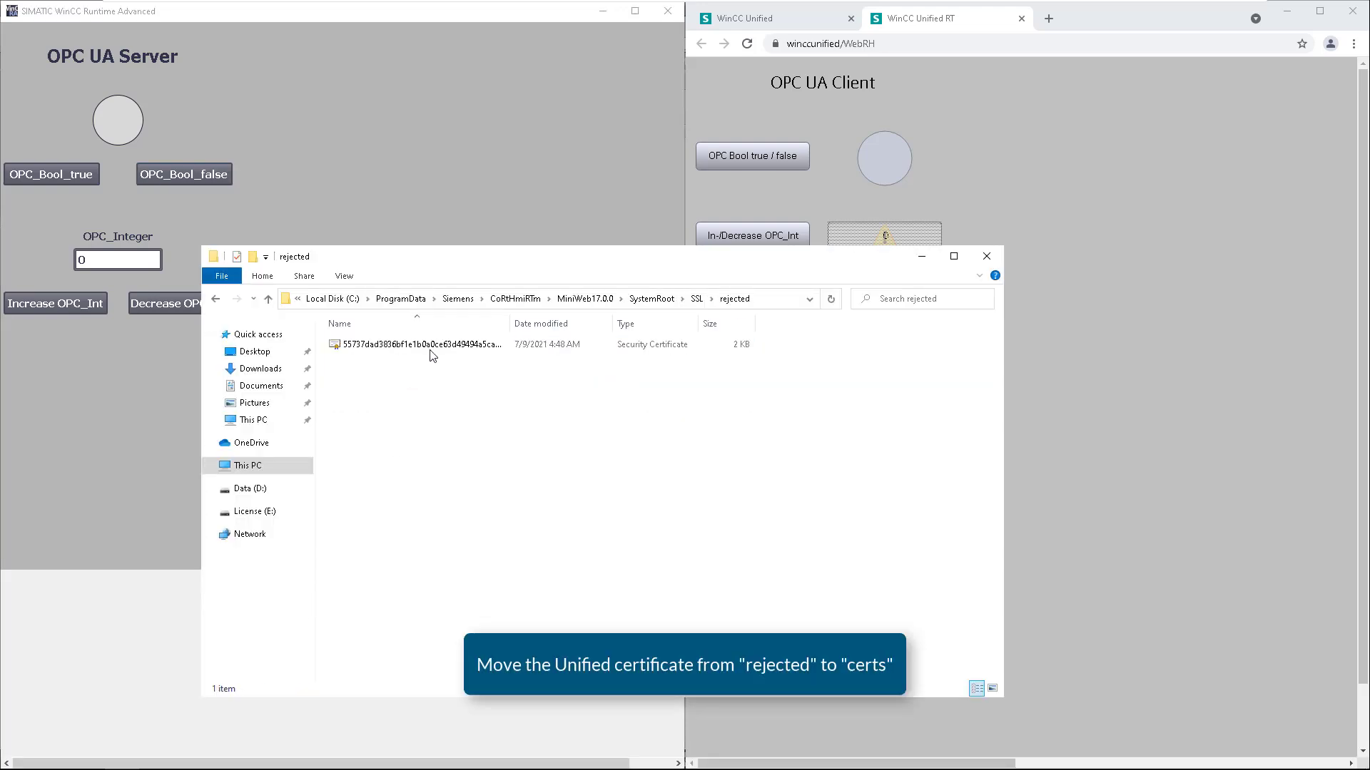
left_click(422, 346)
right_click(422, 347)
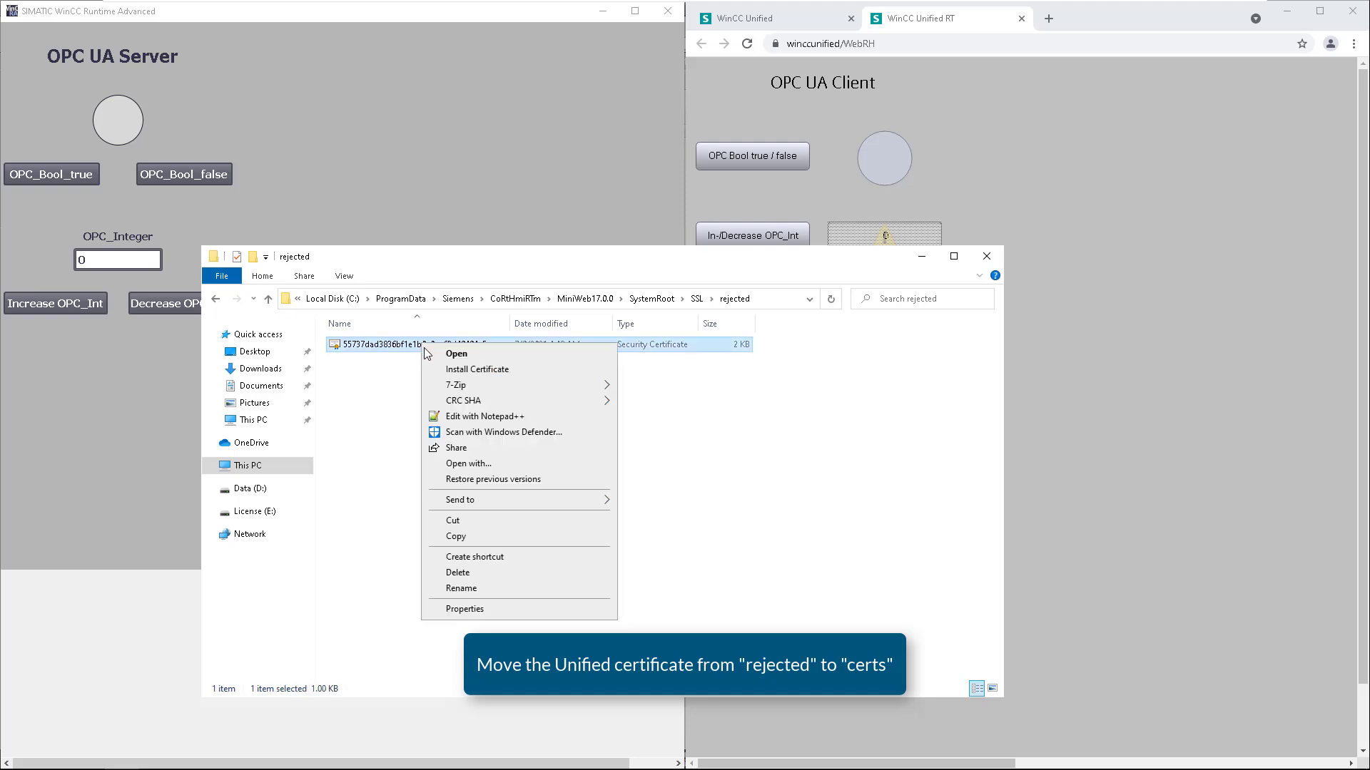
left_click(454, 522)
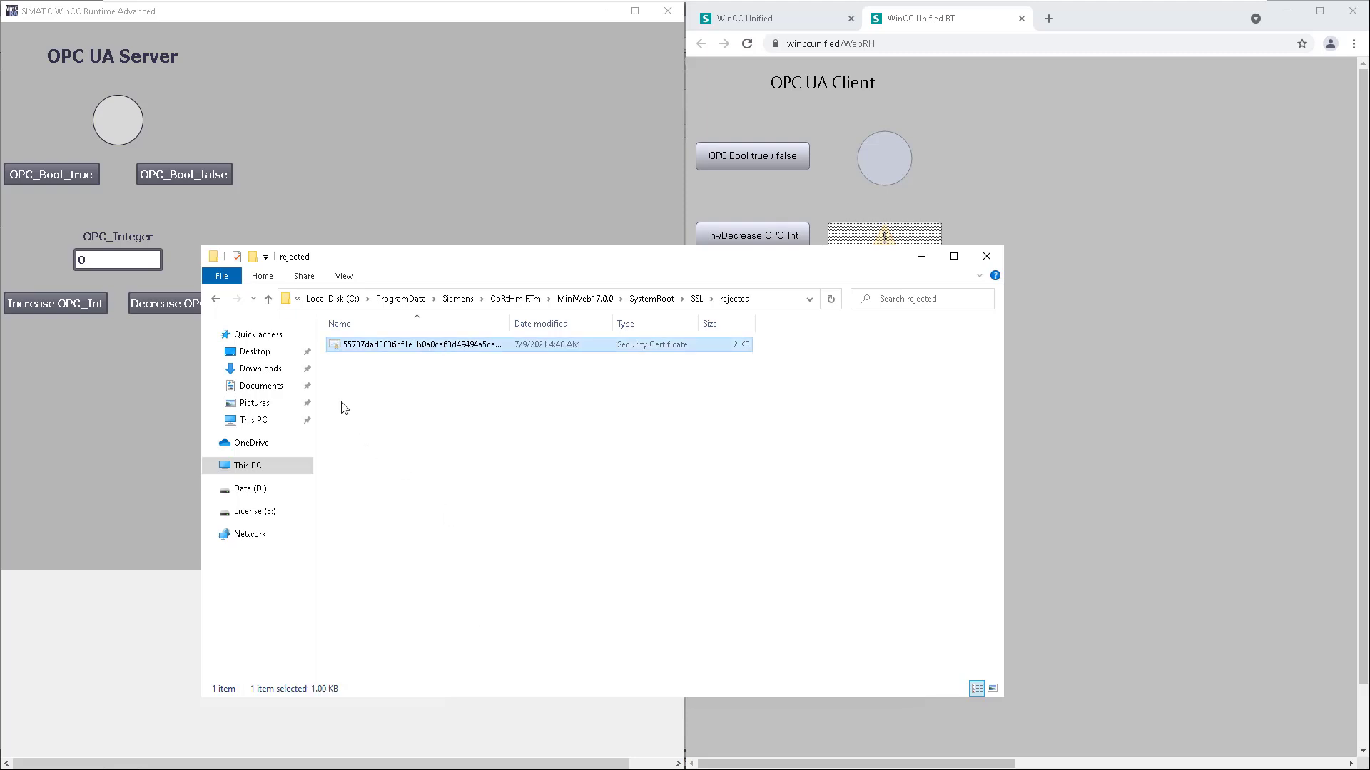
left_click(268, 300)
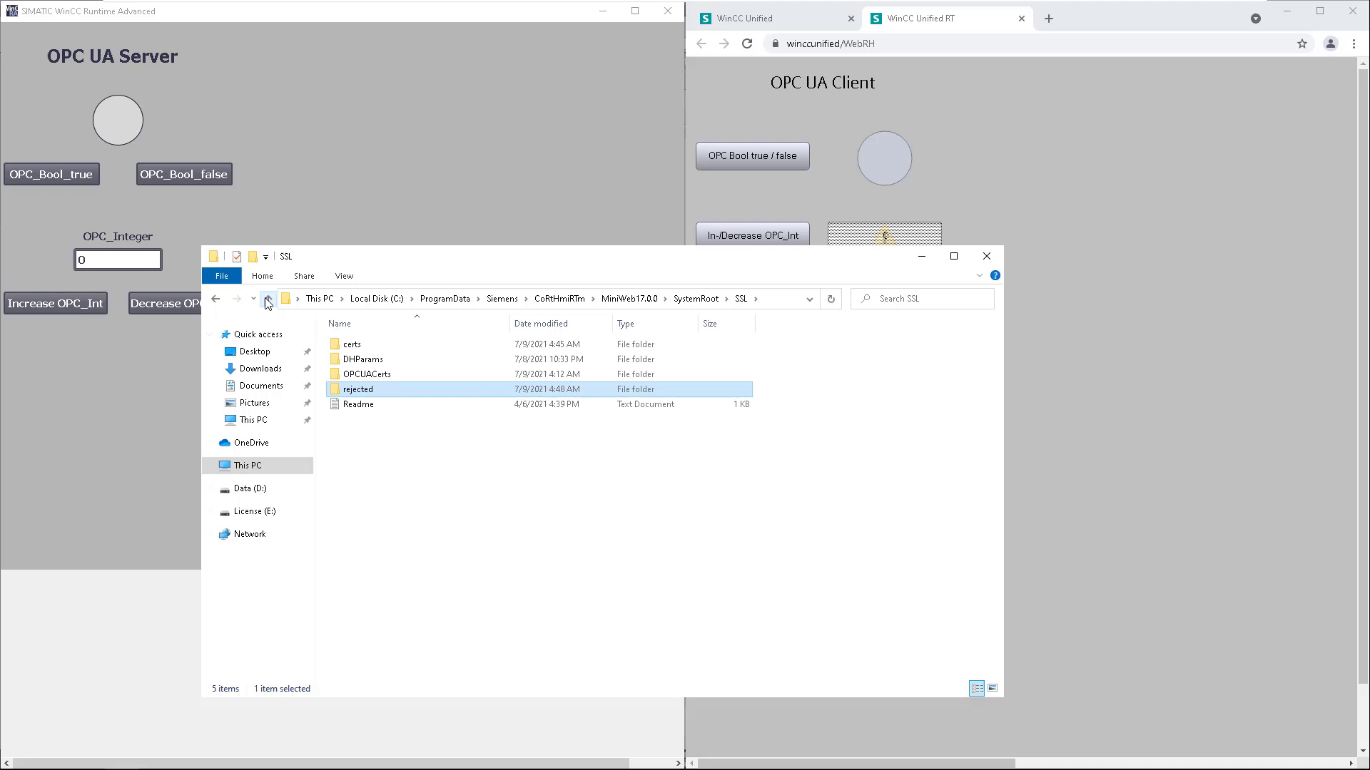
double_click(352, 344)
key("ctrl+v")
right_click(379, 396)
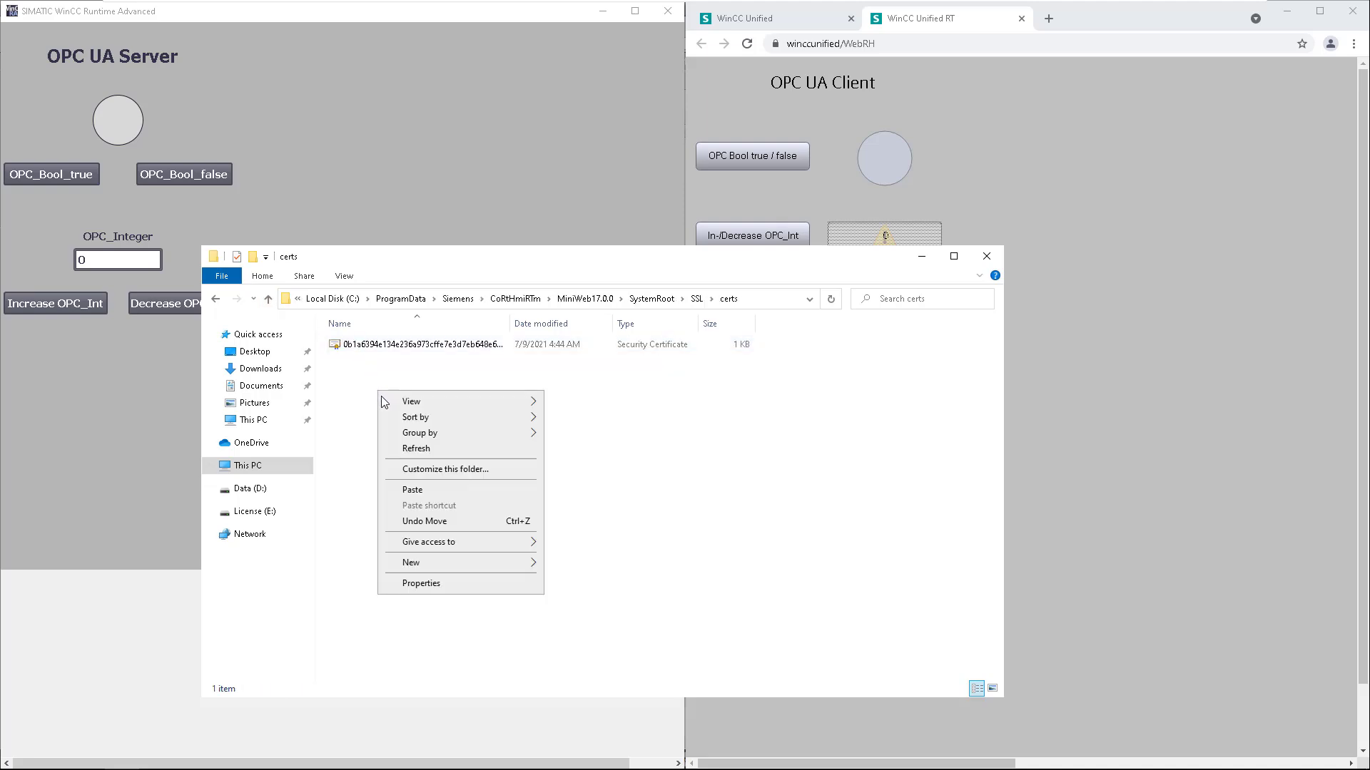
left_click(414, 493)
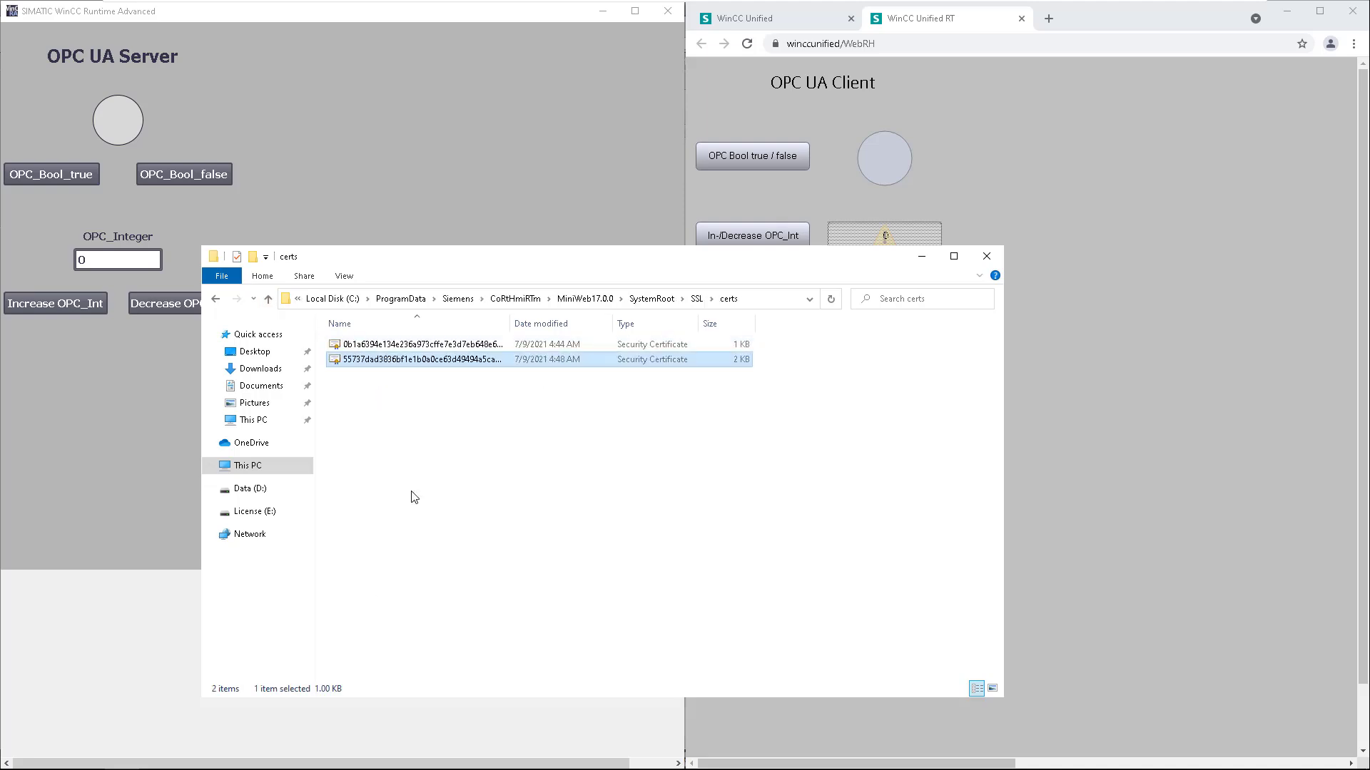
left_click(448, 411)
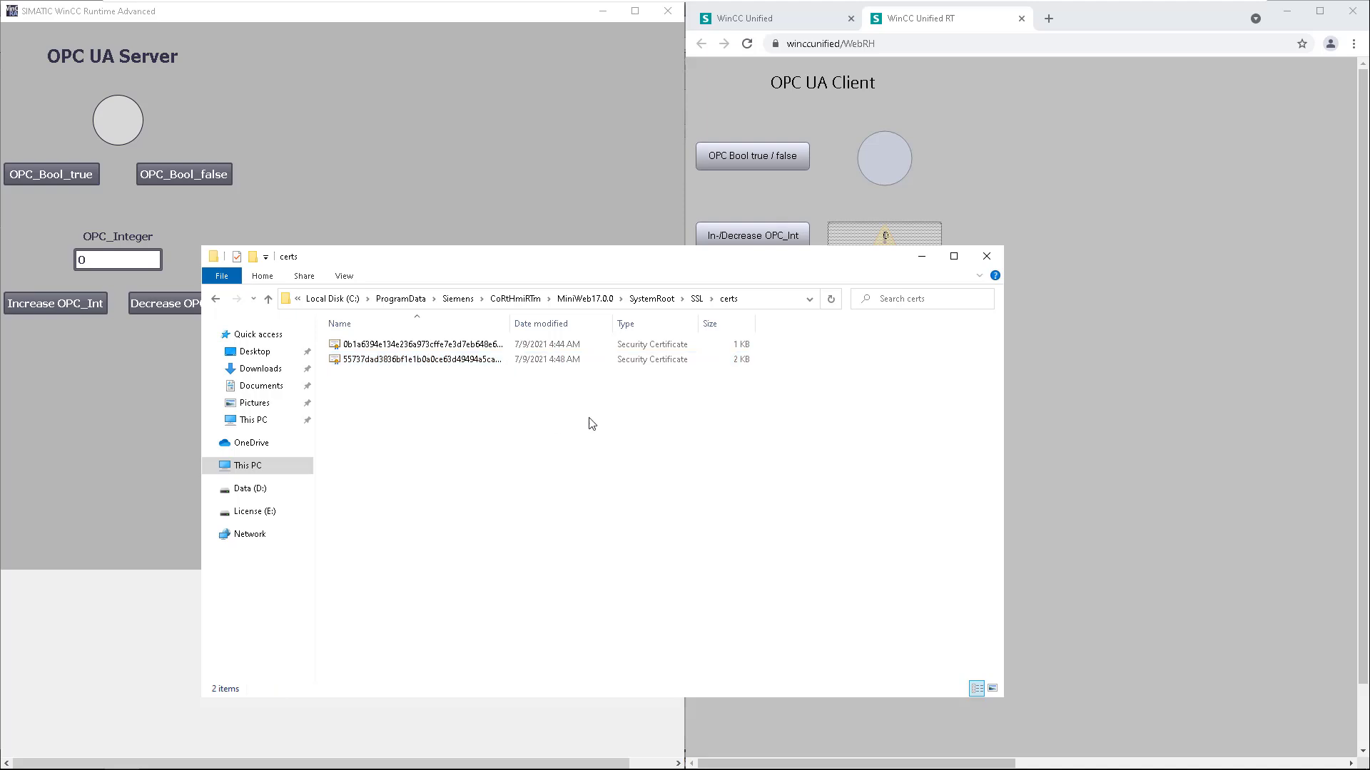
left_click(922, 260)
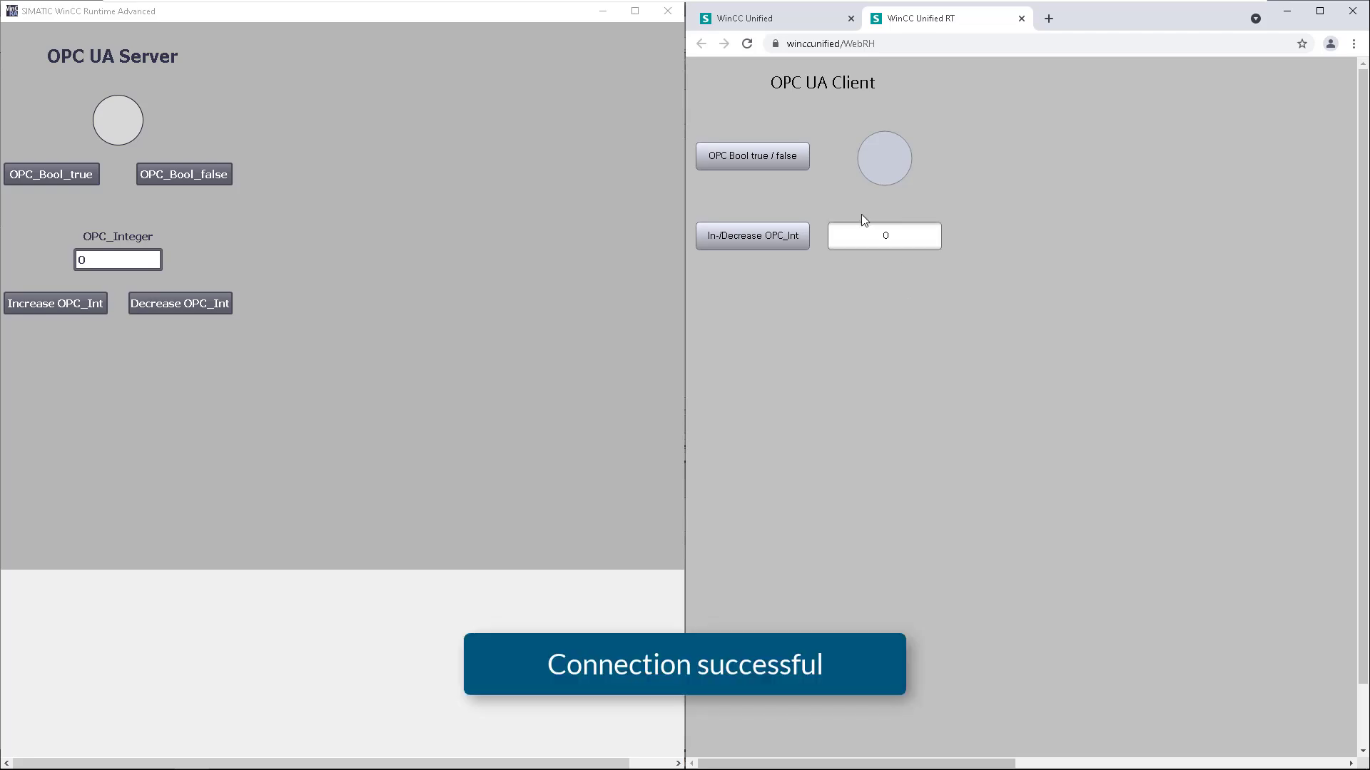
Test the OPC Bool tag by setting it to true and back to false from the server screen and from the client screen.
left_click(386, 93)
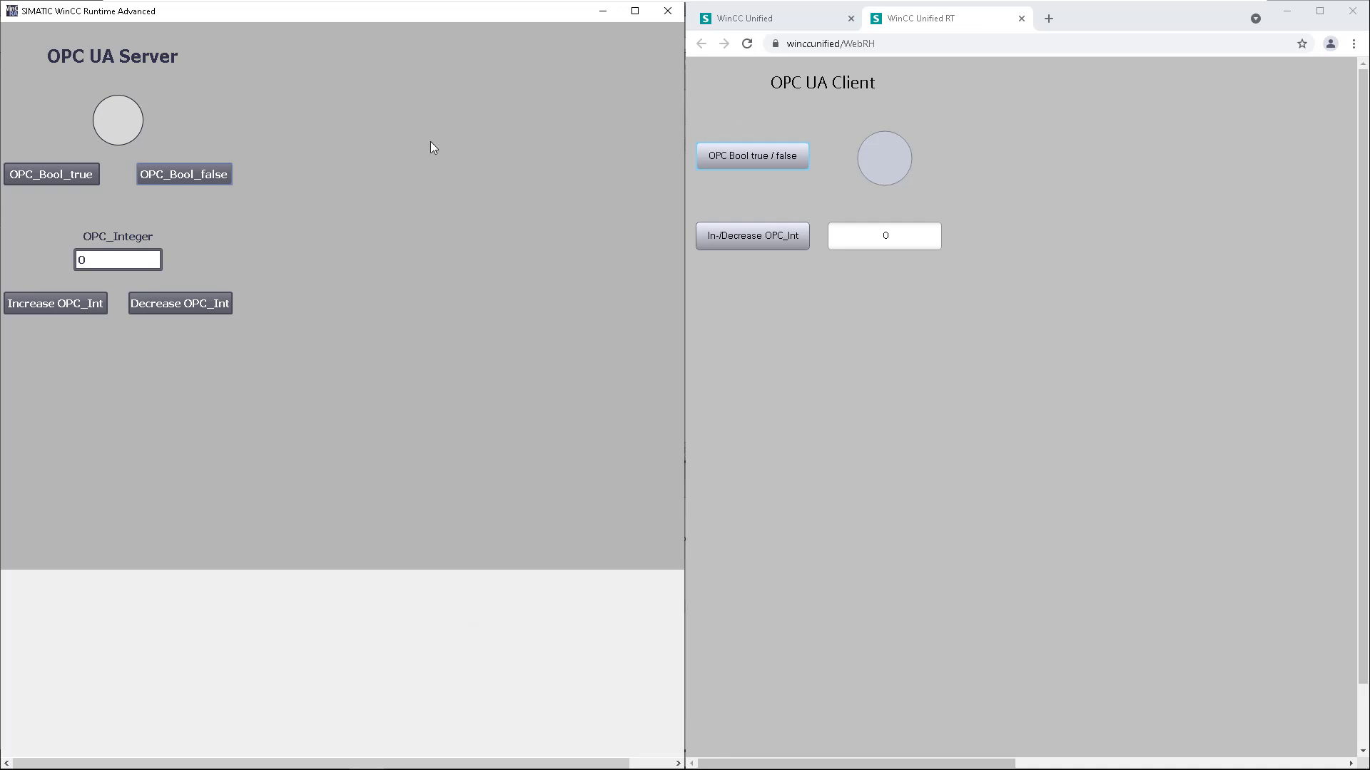
left_click(79, 175)
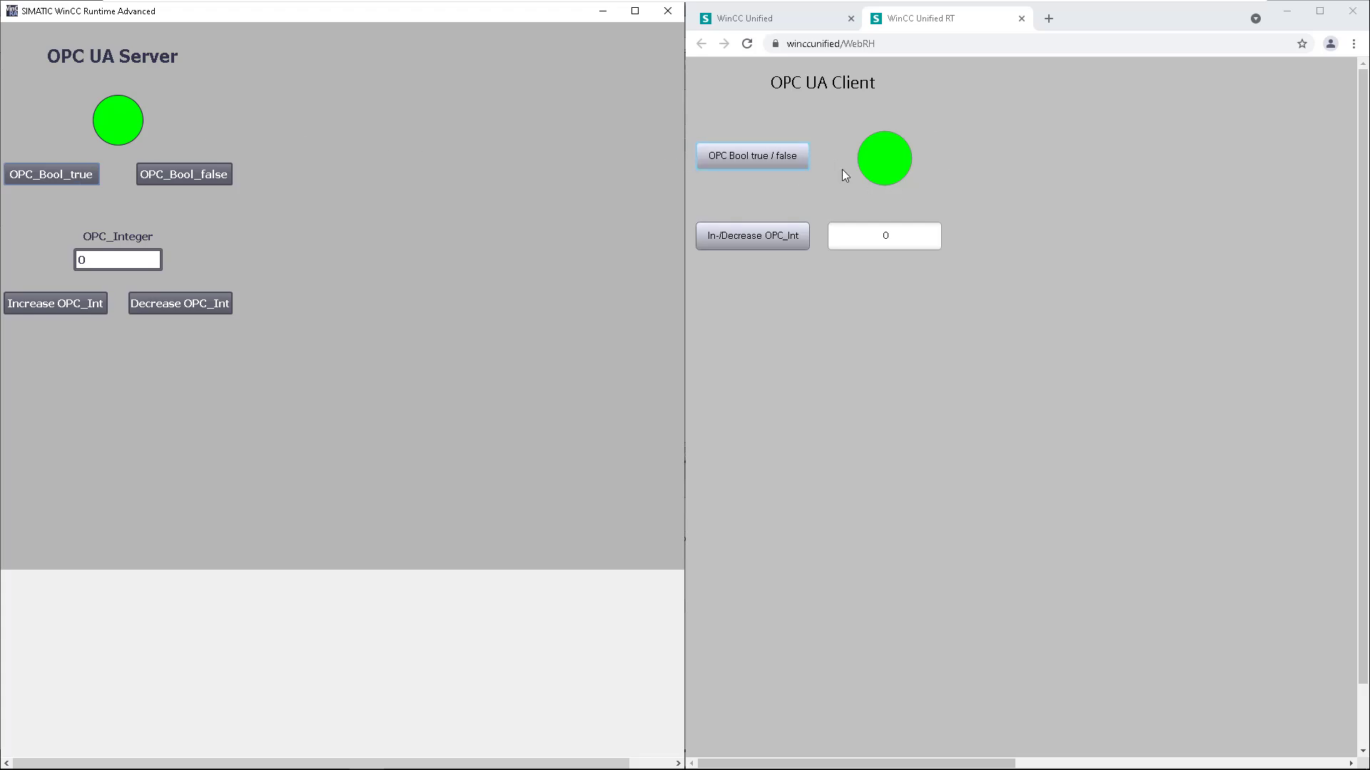
left_click(173, 176)
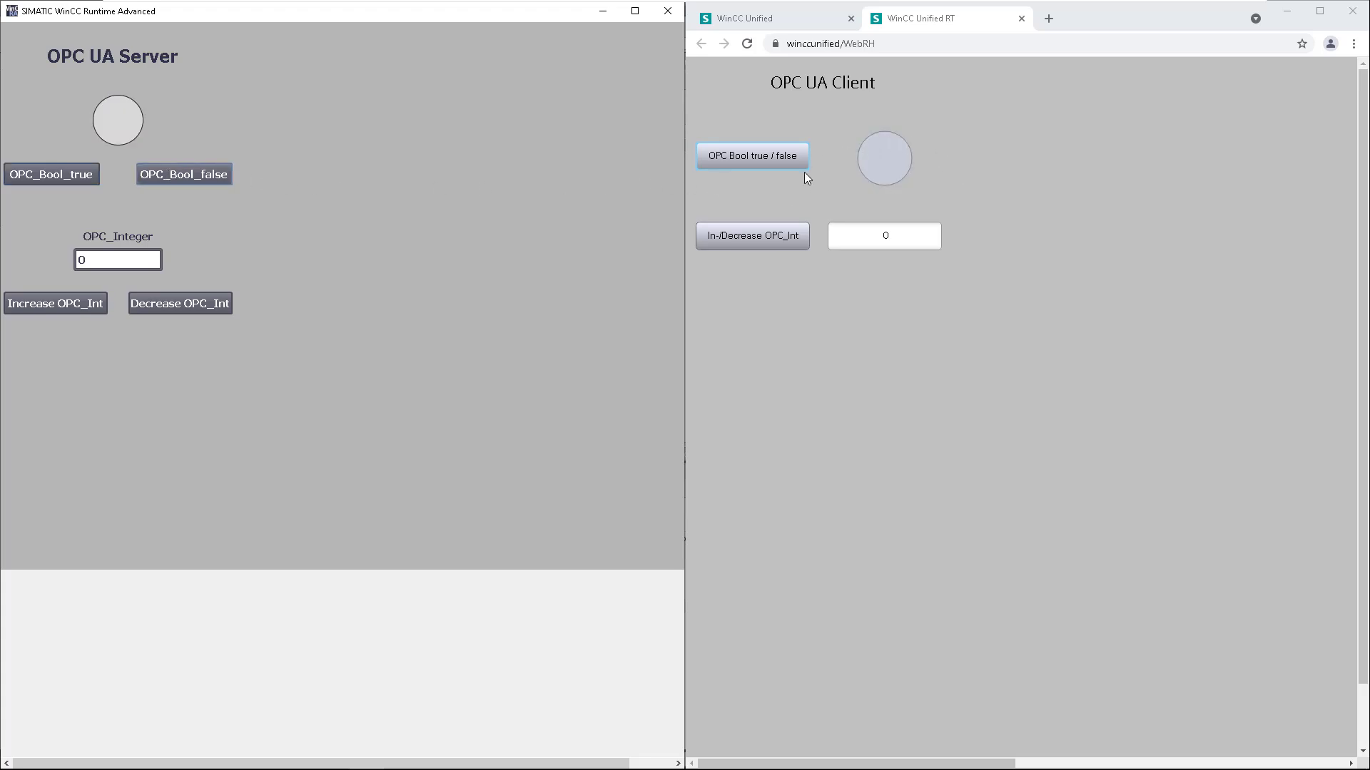
left_click(753, 163)
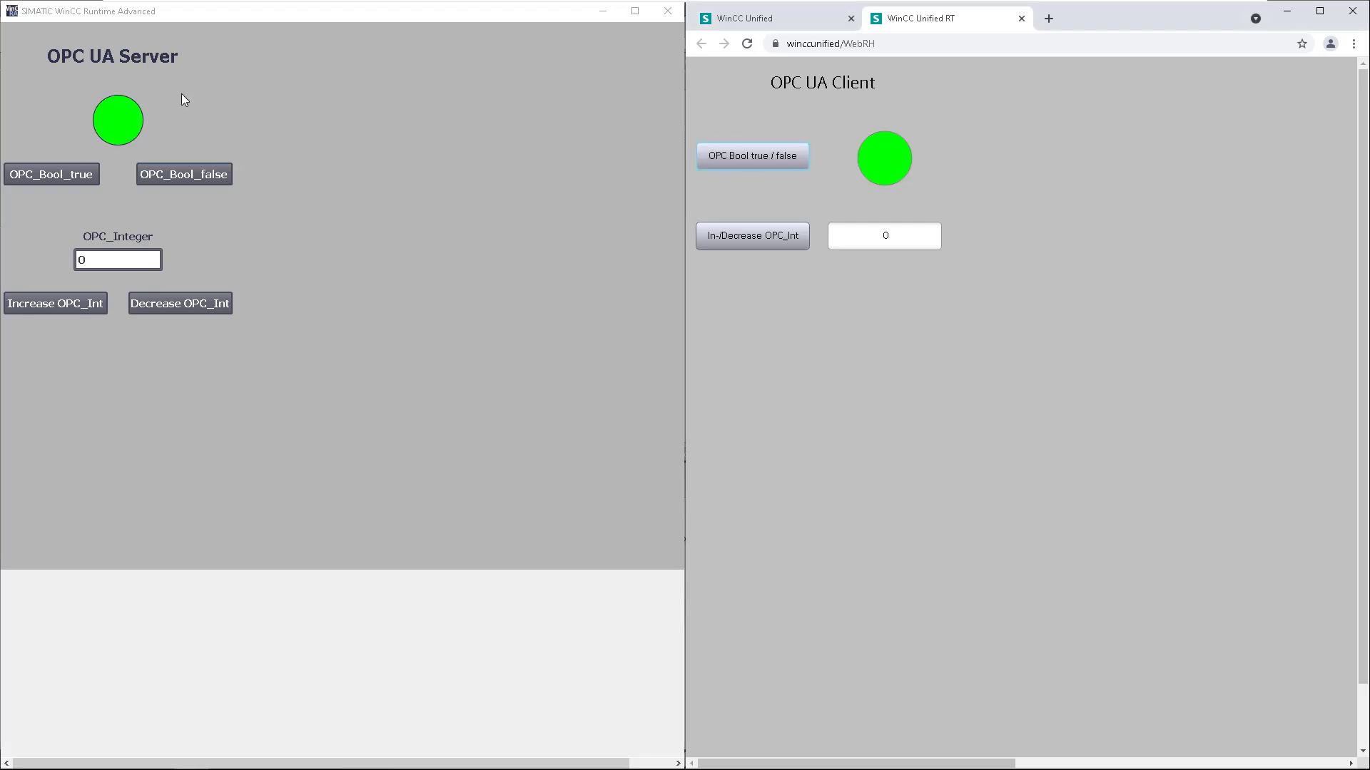
left_click(733, 169)
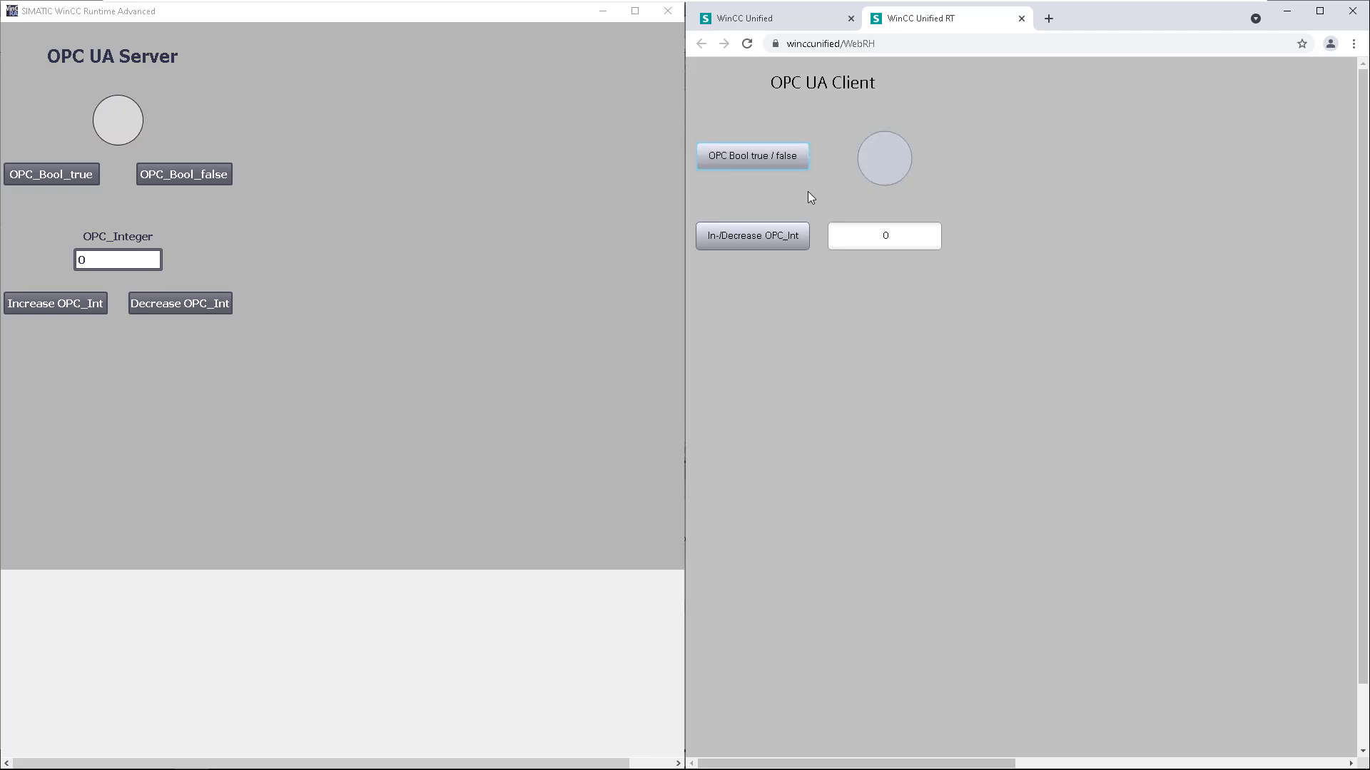
Increase the OPC integer value several times from the OPC UA client screen.
left_click(744, 247)
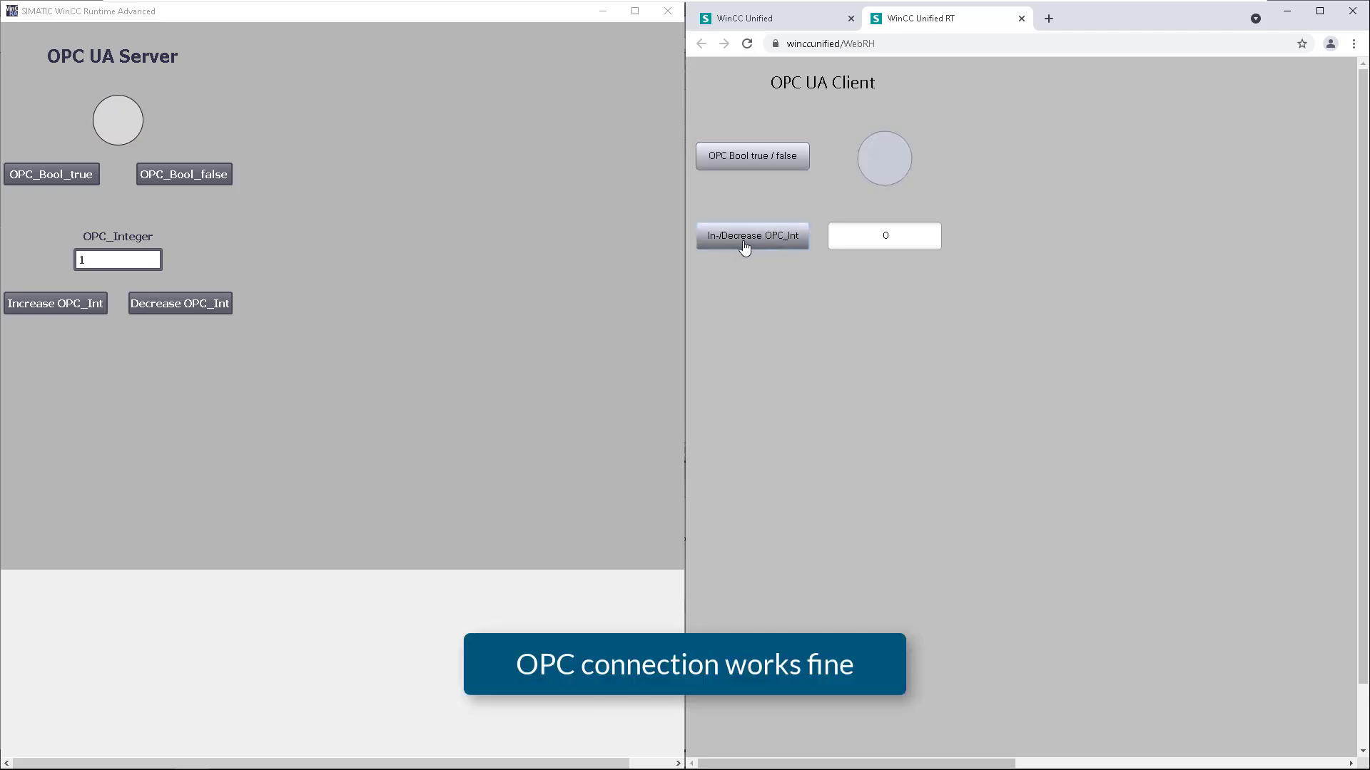
left_click(744, 247)
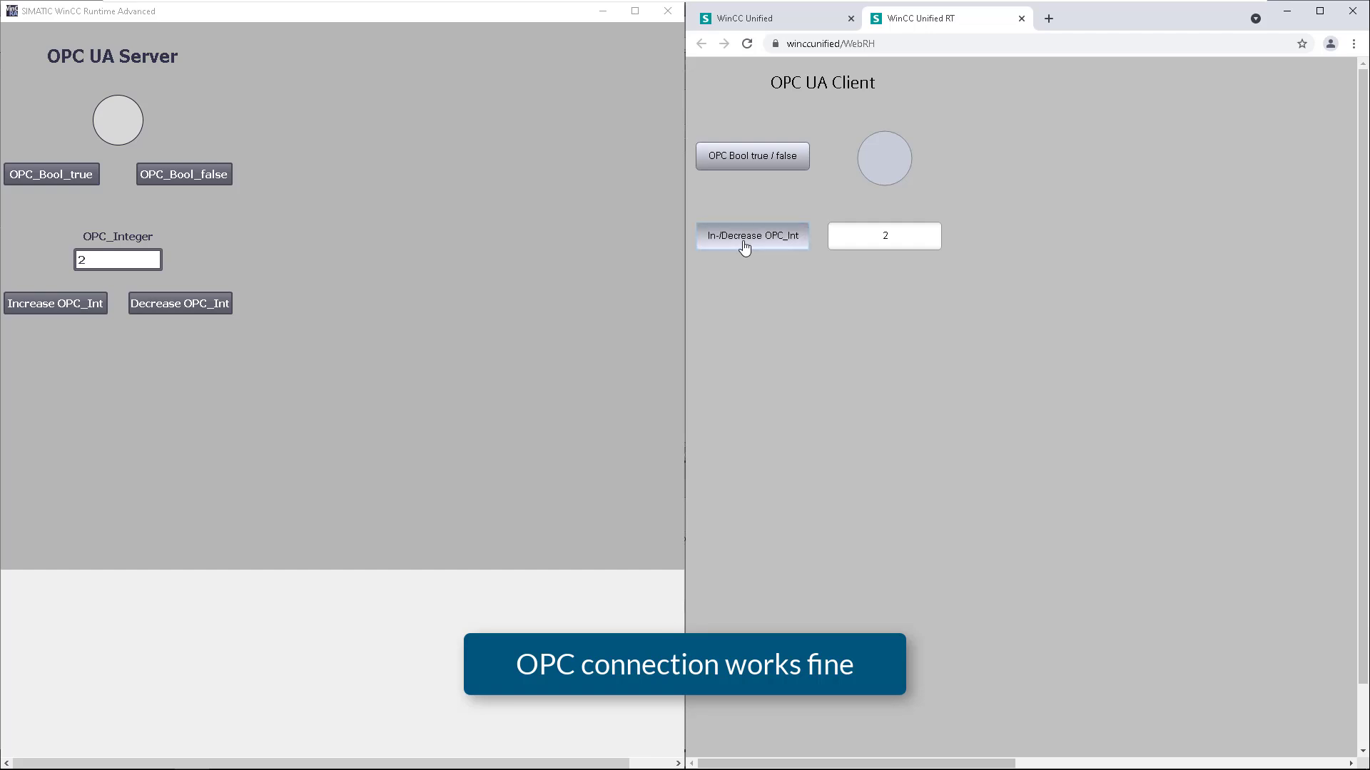
left_click(744, 247)
left_click(745, 247)
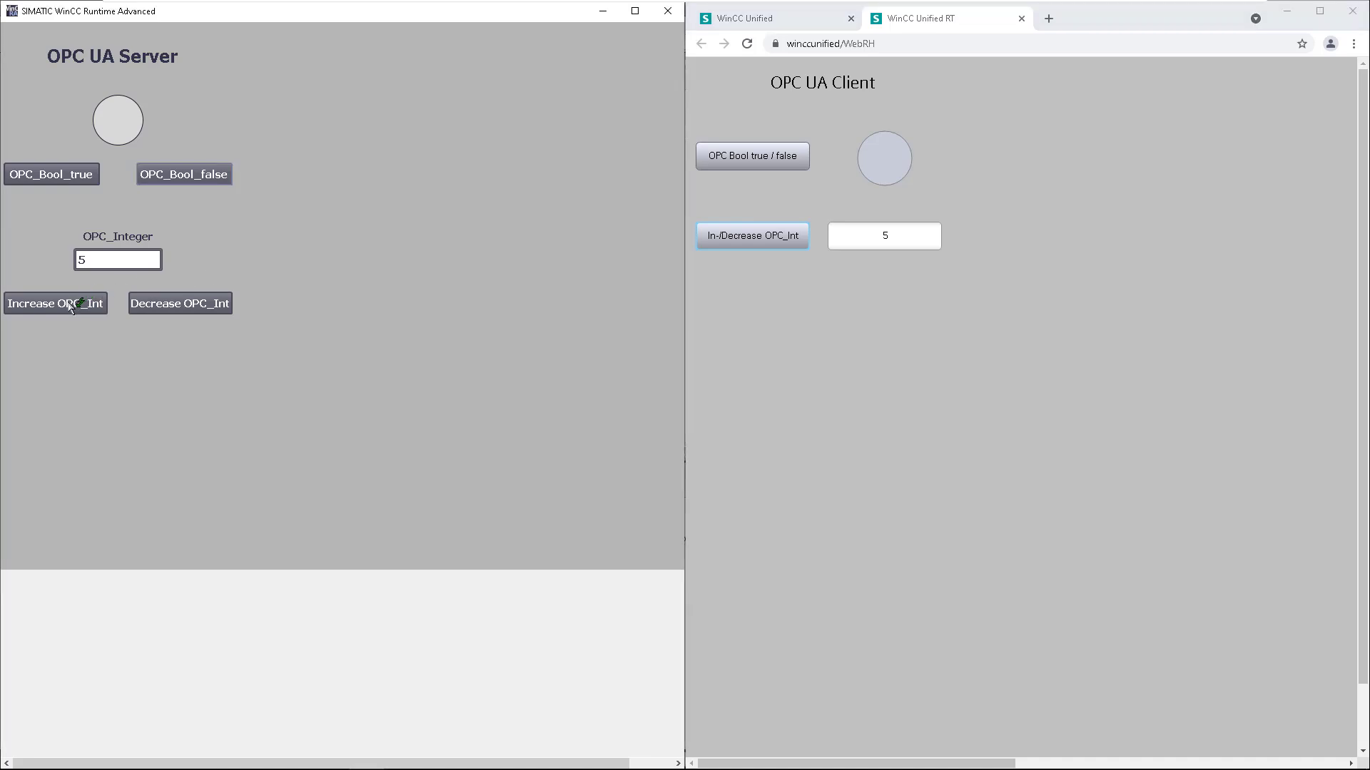
On the OPC UA server screen, raise OPC_Integer to 7 and lower it to 6.
left_click(67, 306)
left_click(67, 307)
left_click(67, 307)
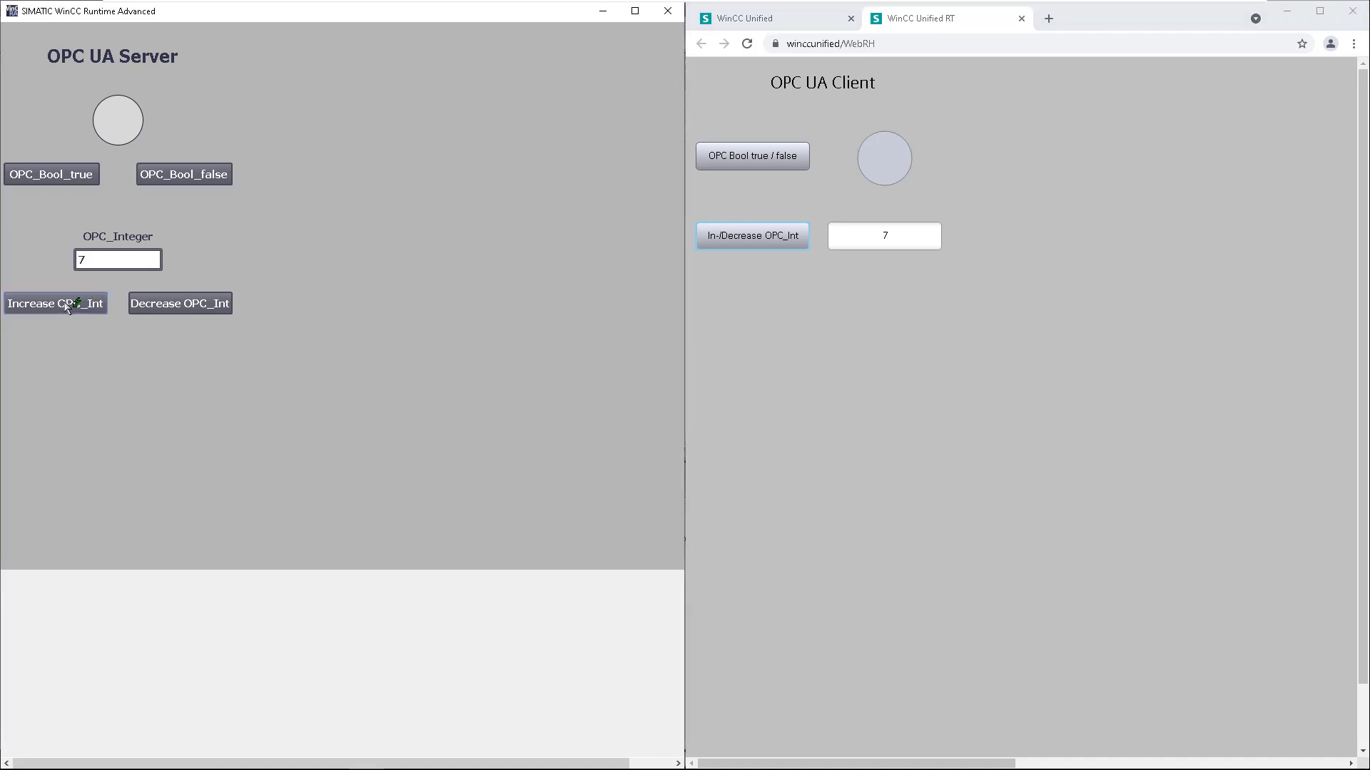
left_click(168, 304)
left_click(174, 303)
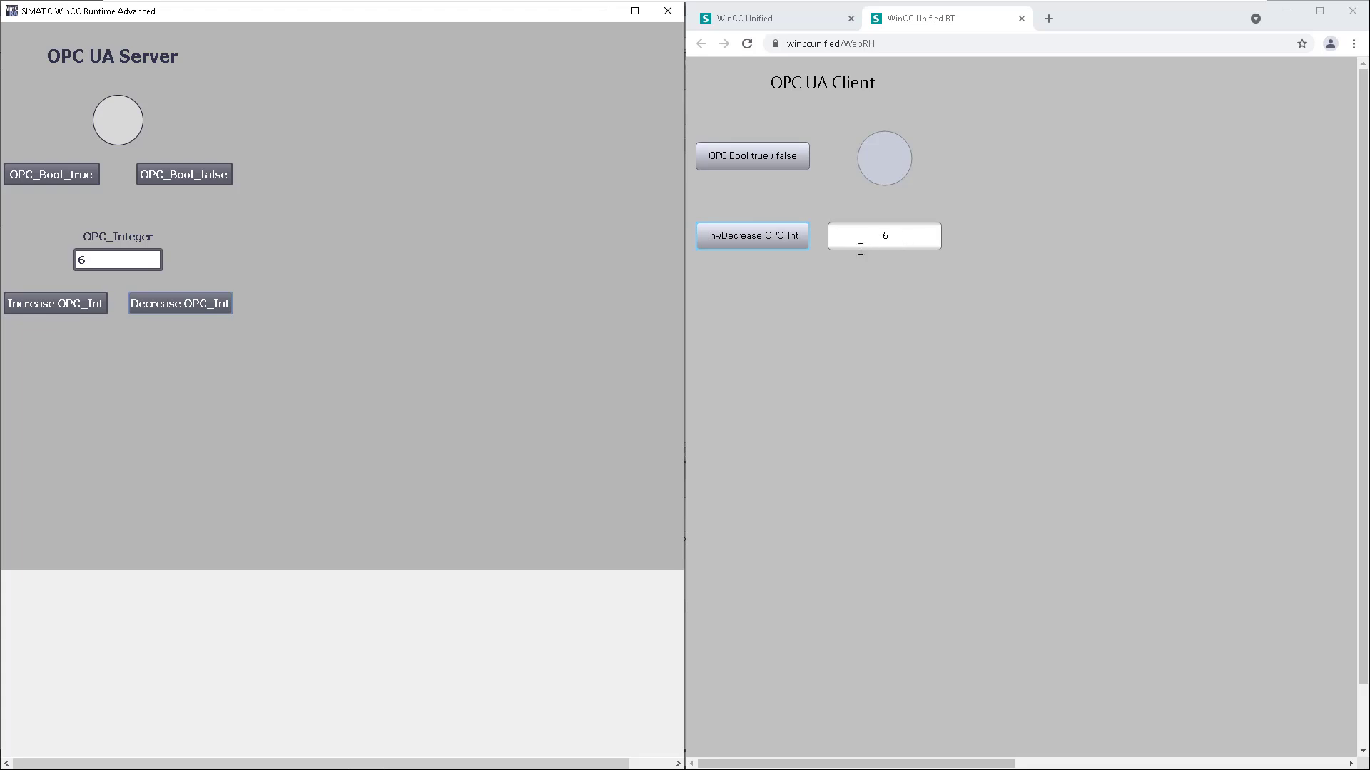
Decrease the OPC integer value to 3 from the OPC UA client screen.
left_click(758, 241)
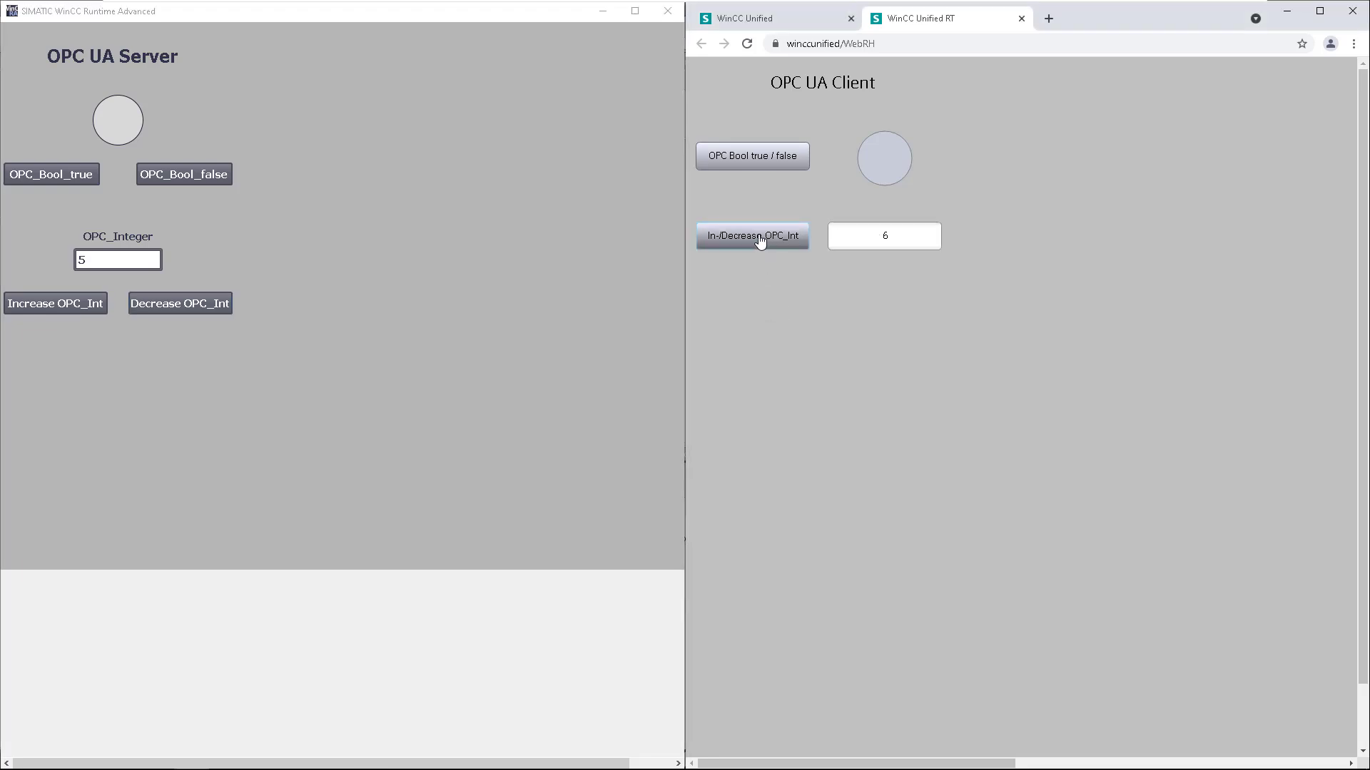
left_click(758, 241)
left_click(758, 241)
Set the integer value field on the OPC UA client screen to 200.
left_click(917, 236)
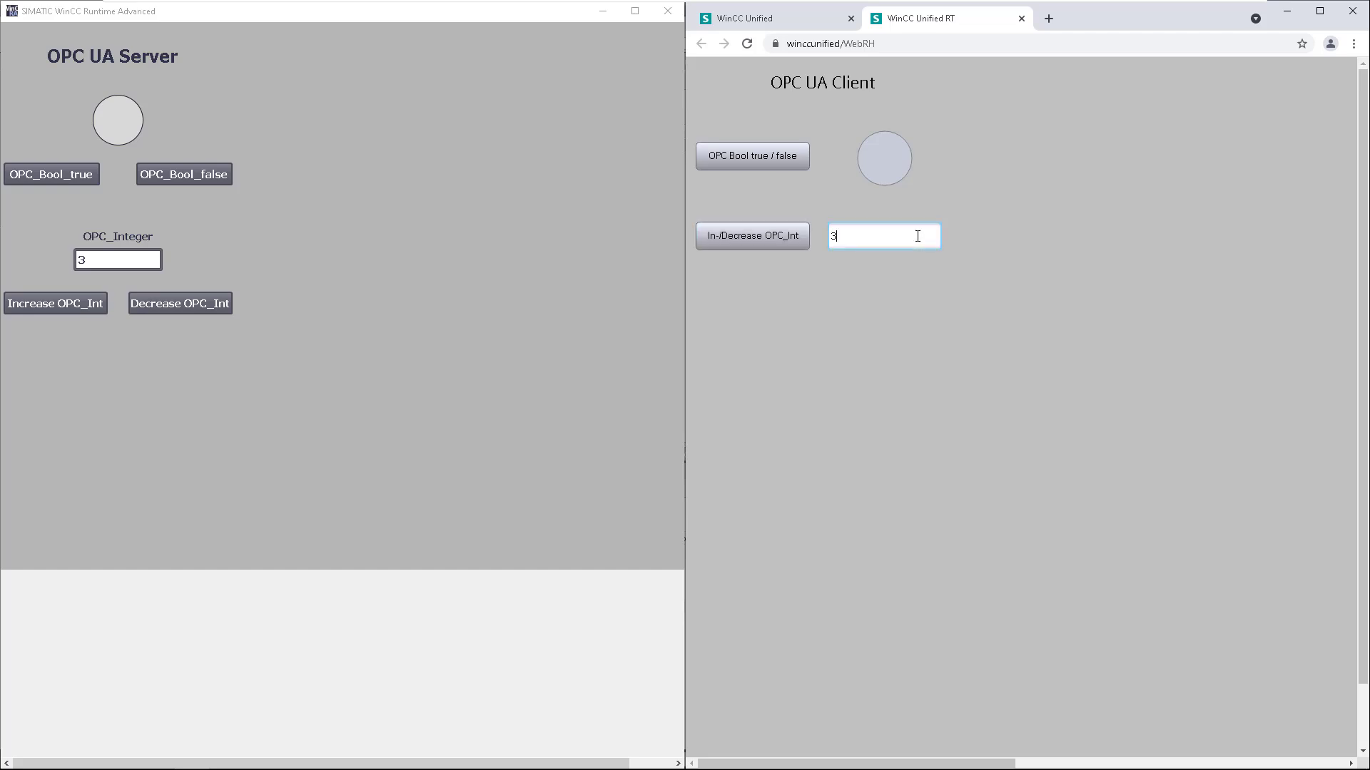
type("200")
key("Return")
Set the OPC_Integer field on the OPC UA server screen to 100.
left_click(105, 261)
double_click(104, 261)
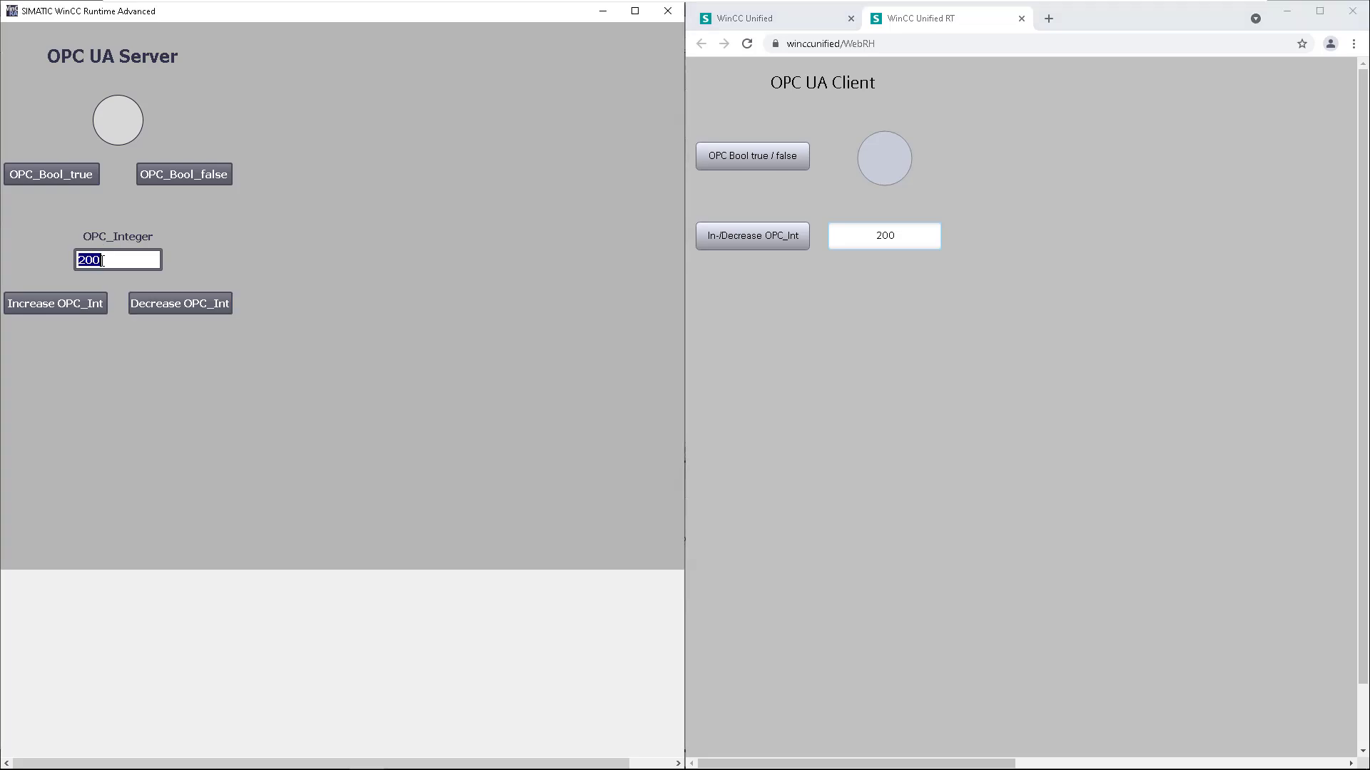
type("100")
key("Return")
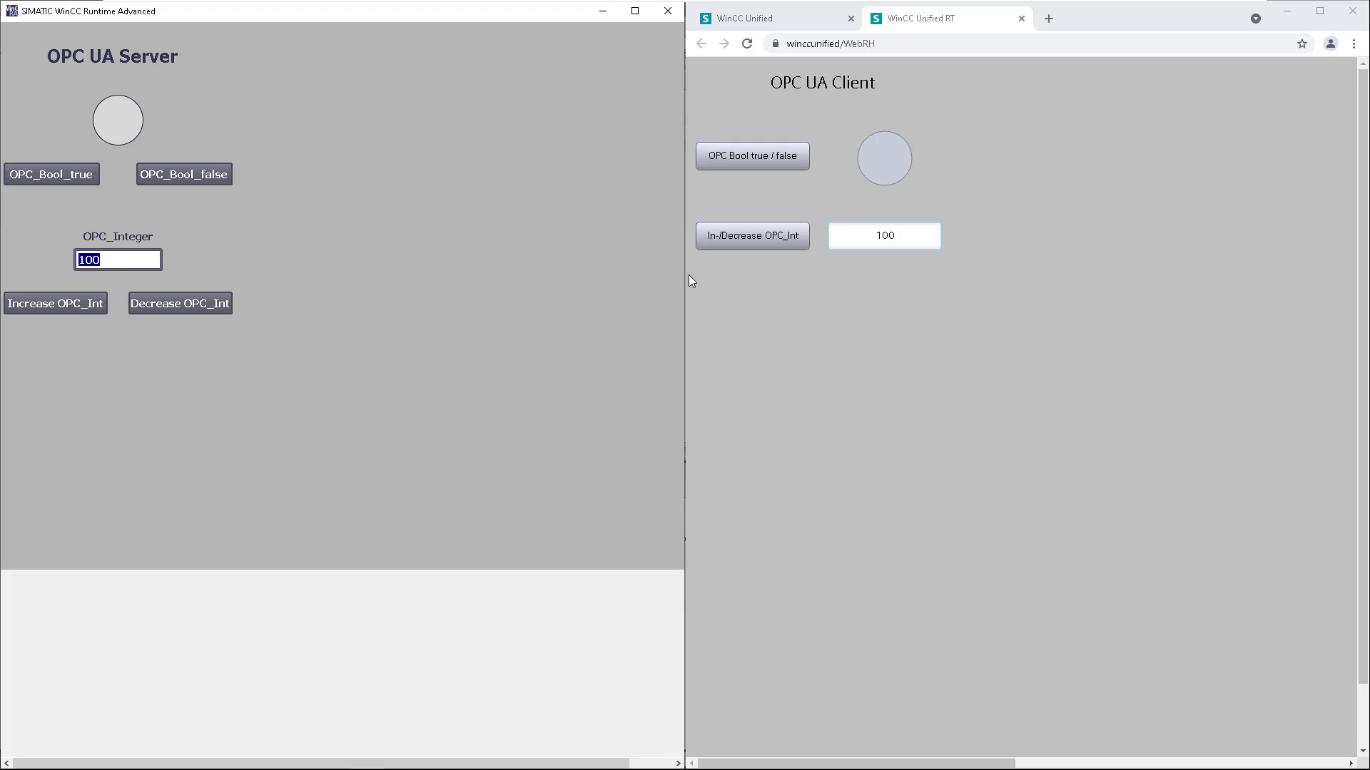